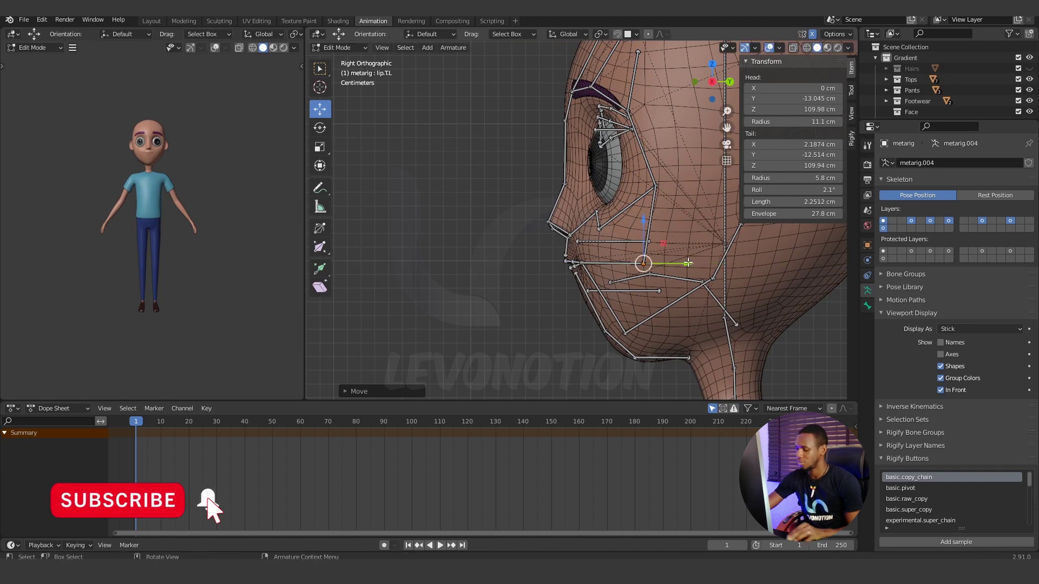
Step: Nudge the selected cheek joint level with the character's mouth slightly inward along X, working from the front view
key("KP_1")
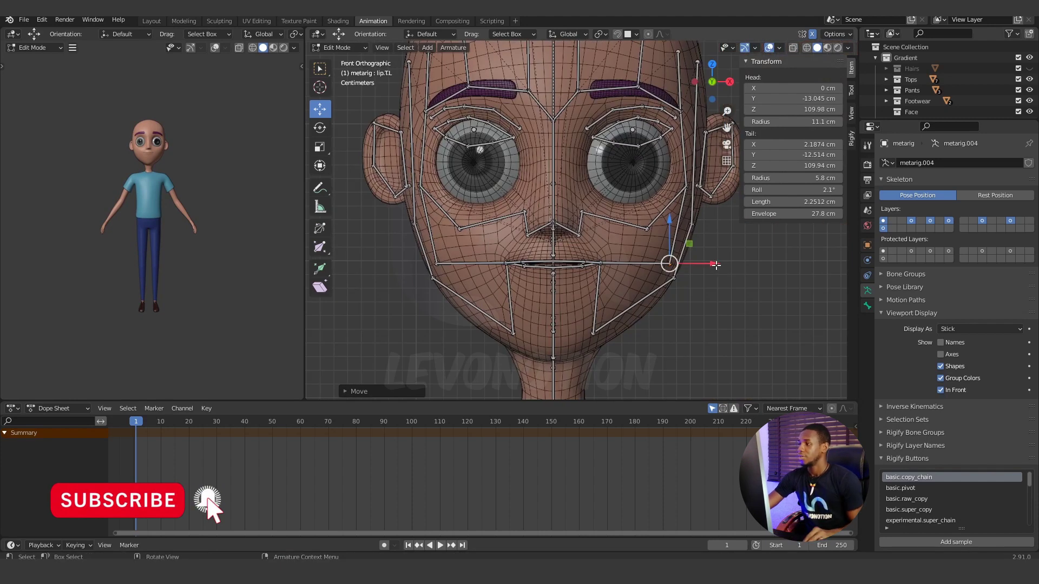
left_click_drag(712, 264, 710, 263)
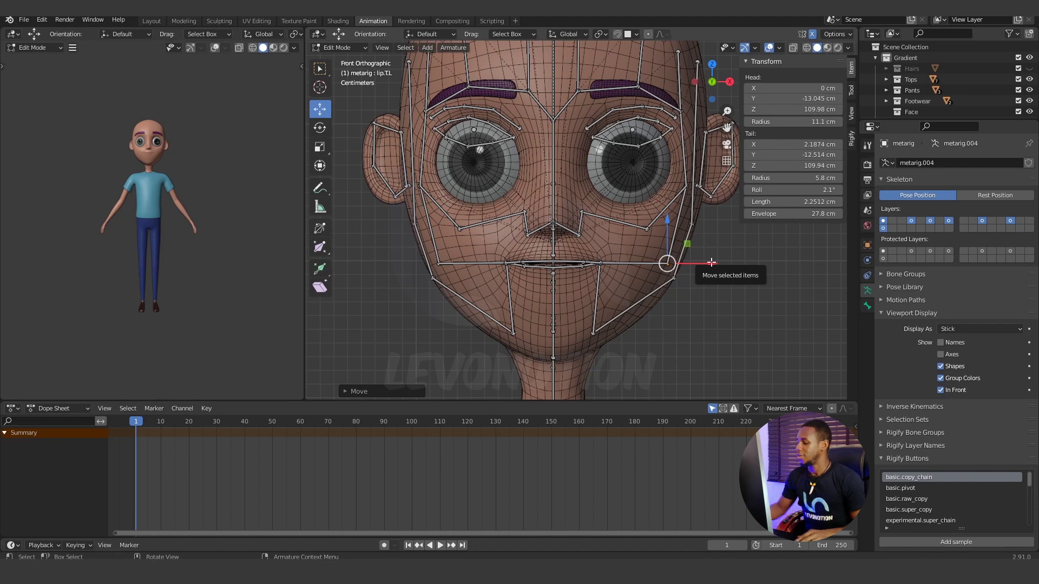
Step: Isolate the left eye's eyelid, eye and lower brow bones by selecting them and hiding all the other bones of the metarig
middle_click_drag(667, 261, 615, 287)
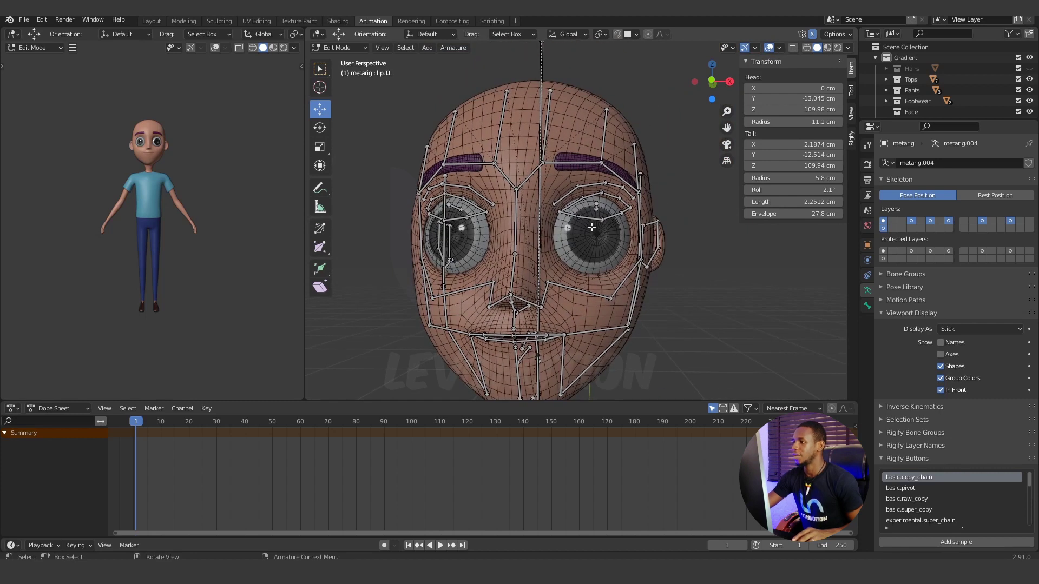
scroll(591, 227, "up", 3)
middle_click_drag(592, 228, 563, 259)
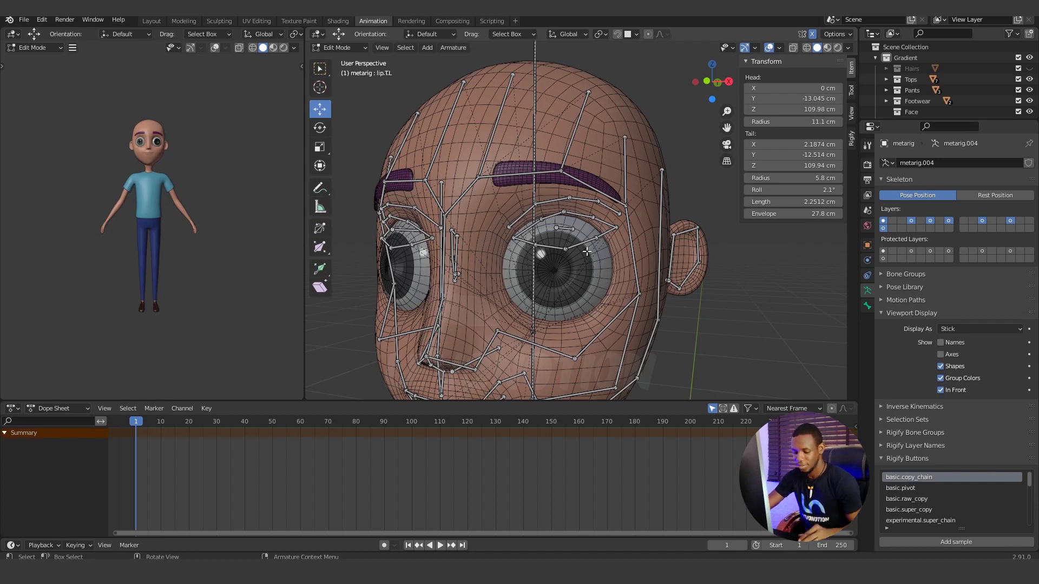
scroll(573, 258, "up", 3)
middle_click_drag(573, 258, 553, 233)
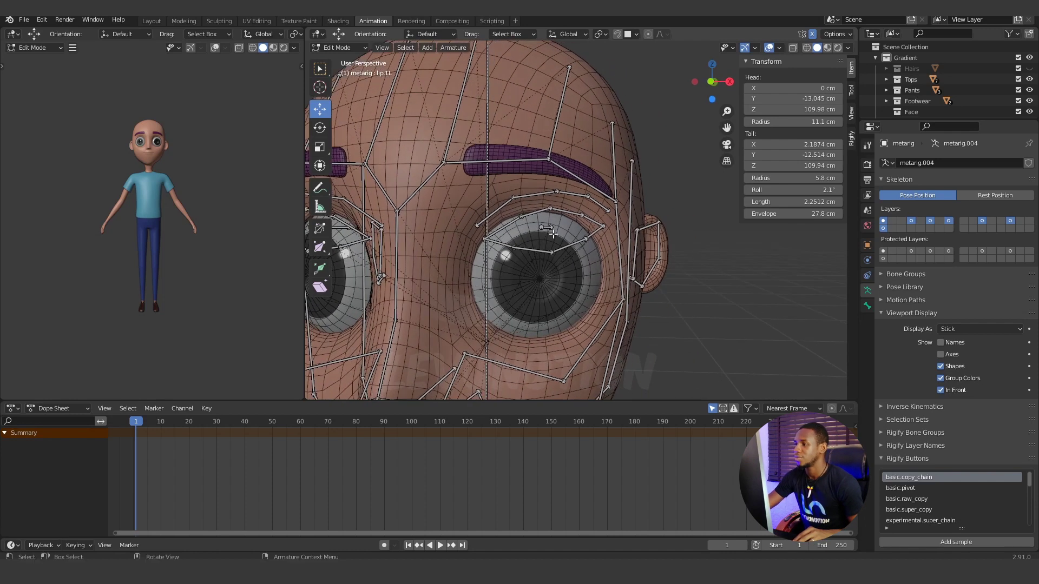
left_click(504, 208)
left_click(576, 192, "shift")
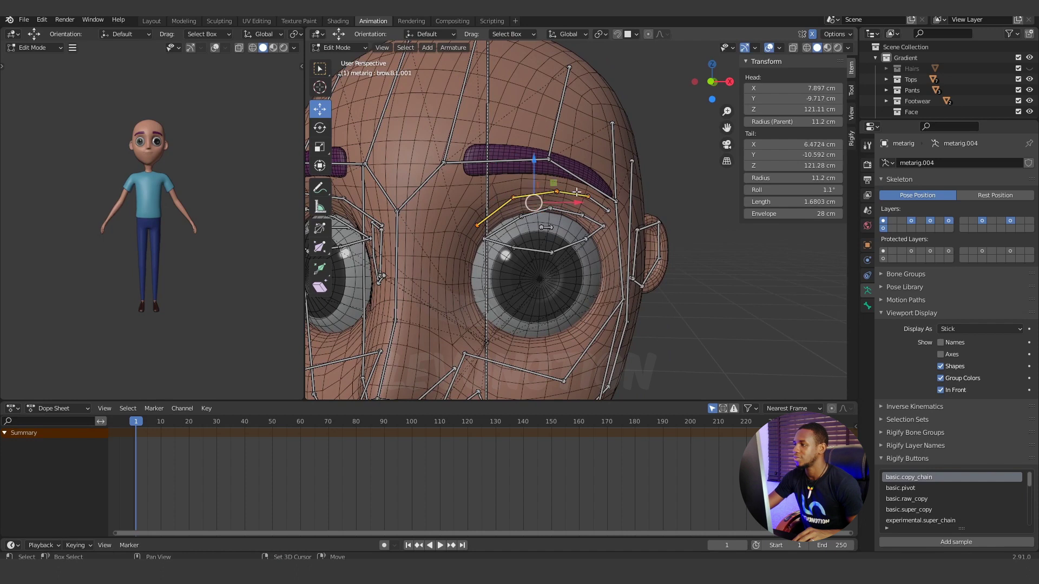
left_click(576, 214, "shift")
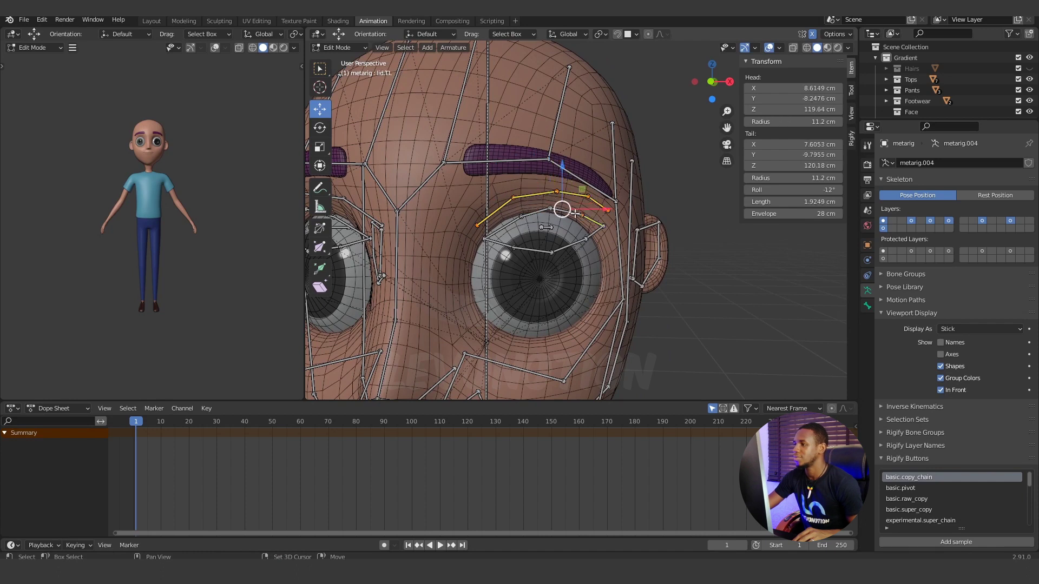
left_click(593, 236, "shift")
key("c")
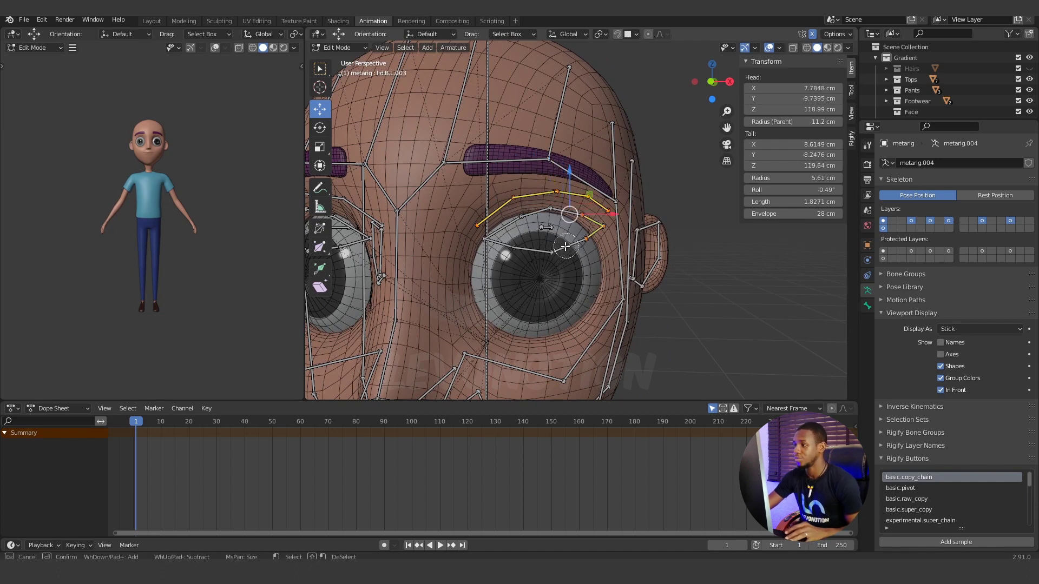
mouse_move(564, 247)
left_mouse_down()
mouse_move(545, 212)
mouse_move(511, 230)
mouse_move(509, 251)
left_mouse_up()
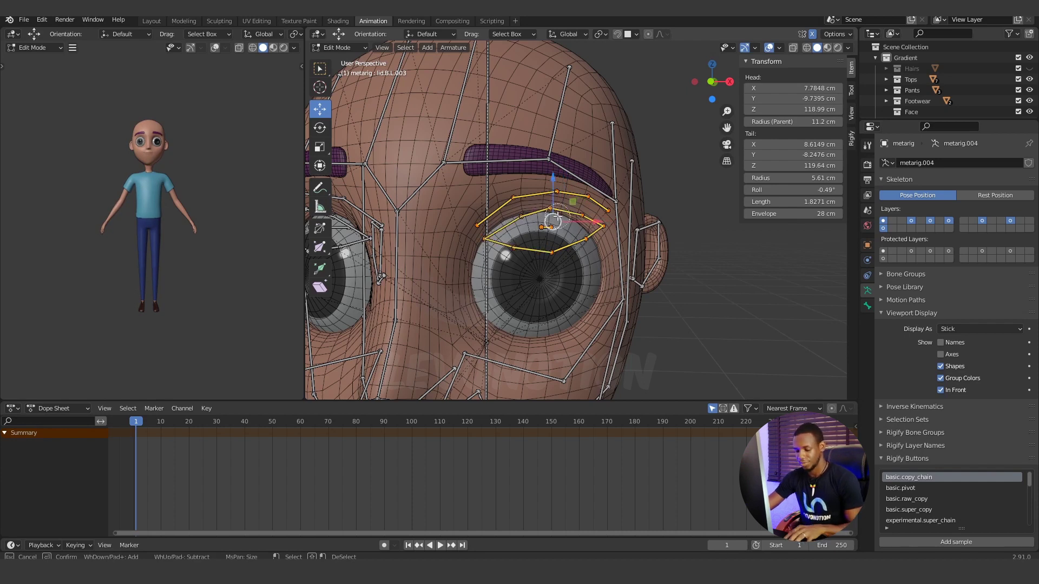
key("Escape")
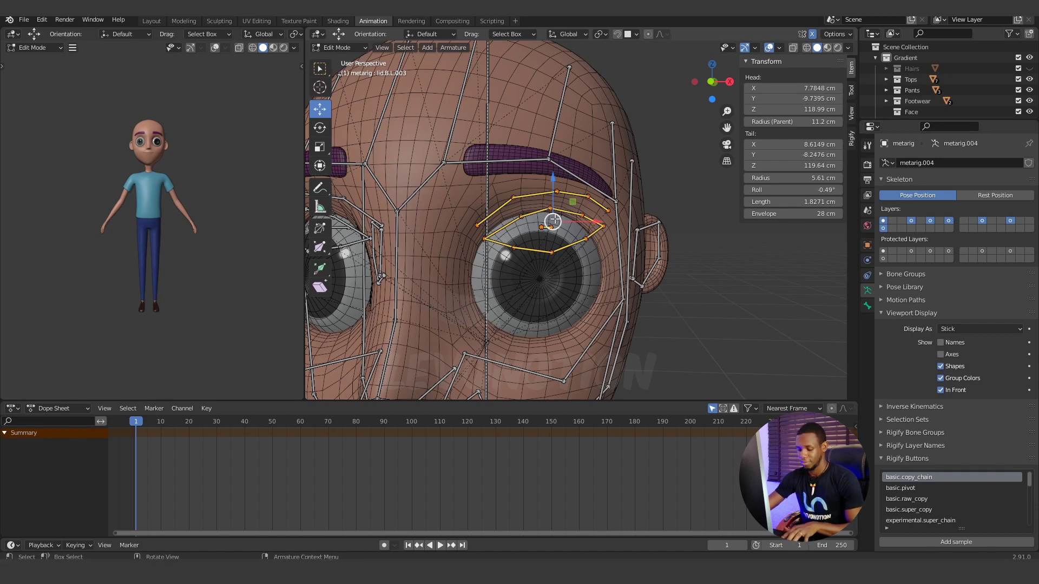
key("shift+h")
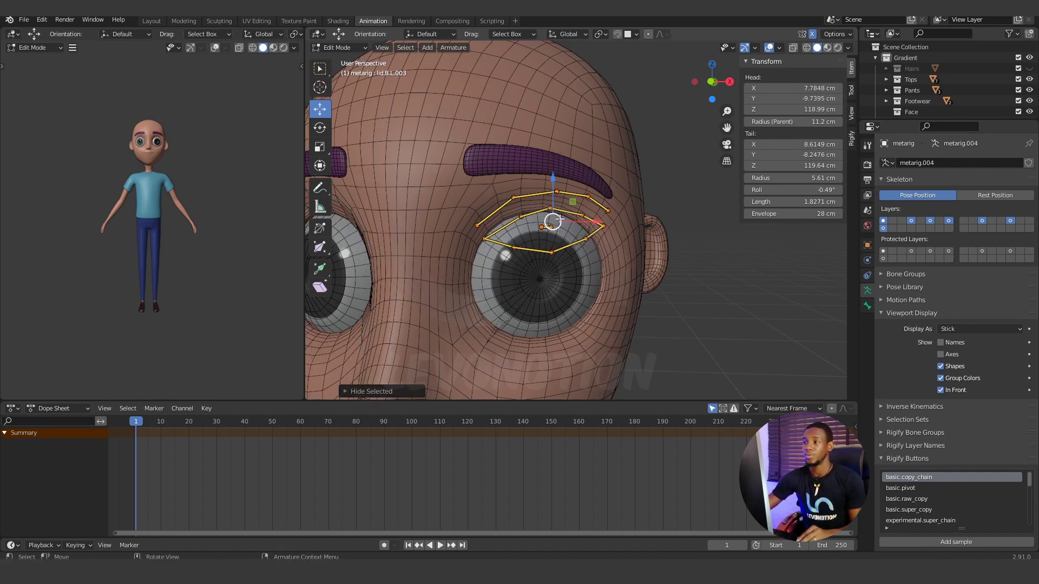
Step: In front view, select the left eyelid and eye bones without the brow chain and scale them up to about 1.6 times
middle_click_drag(557, 221, 583, 290)
scroll(568, 252, "up", 2)
scroll(583, 290, "down", 3)
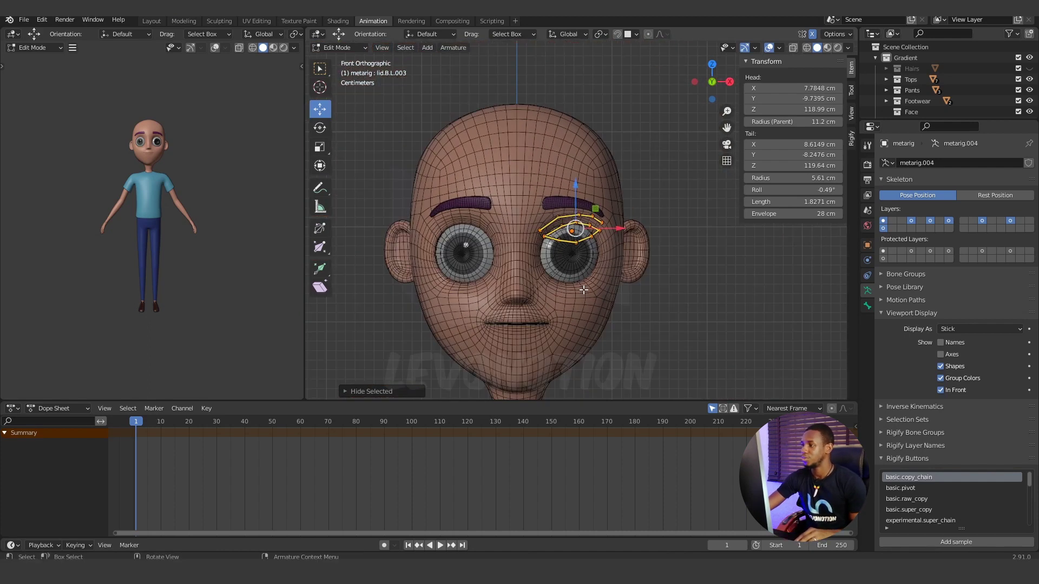
scroll(573, 260, "up", 4)
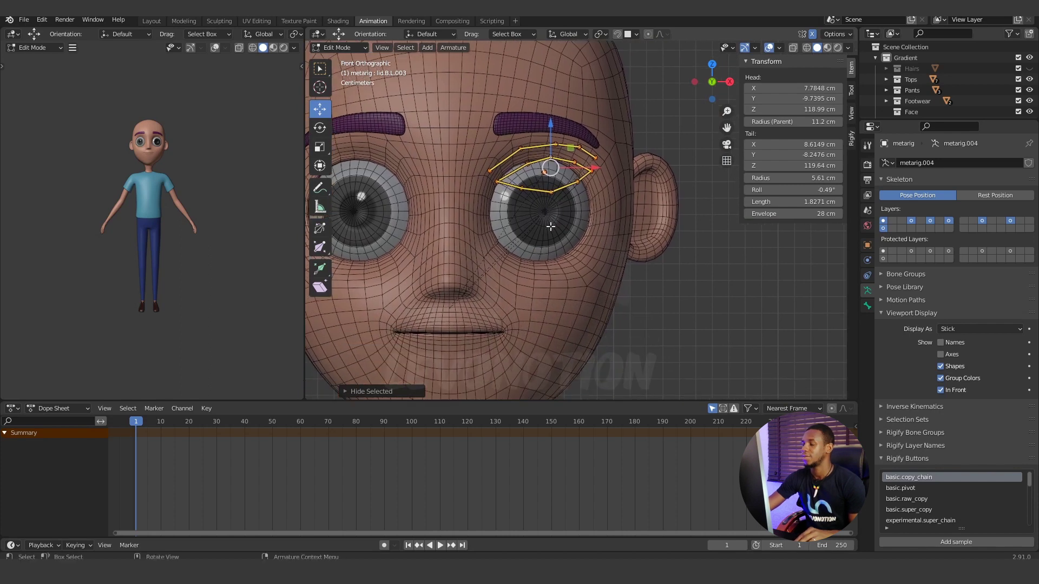
left_click(537, 162)
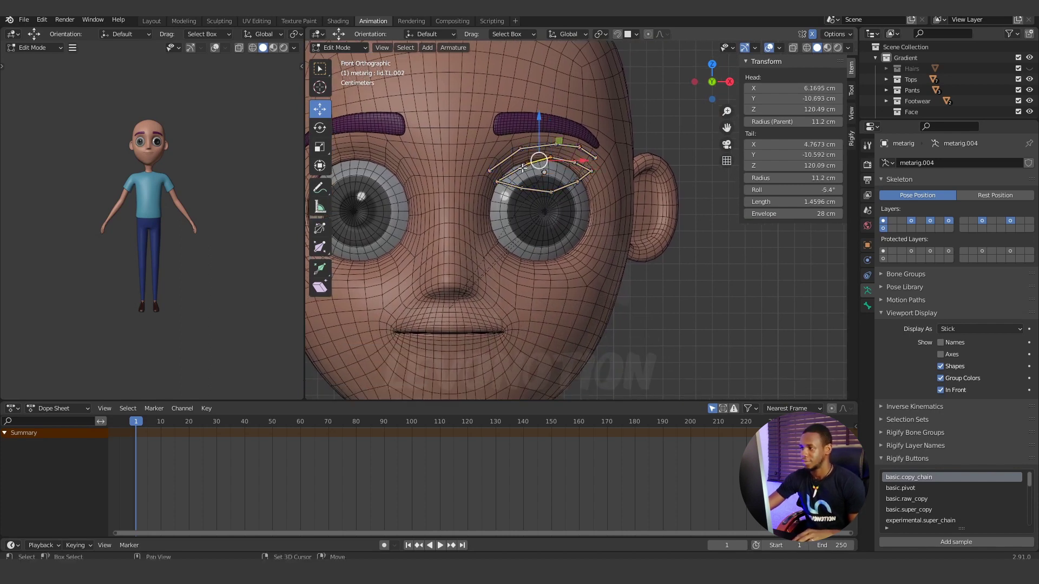
key("c")
left_click_drag(523, 171, 576, 173)
right_click(543, 195)
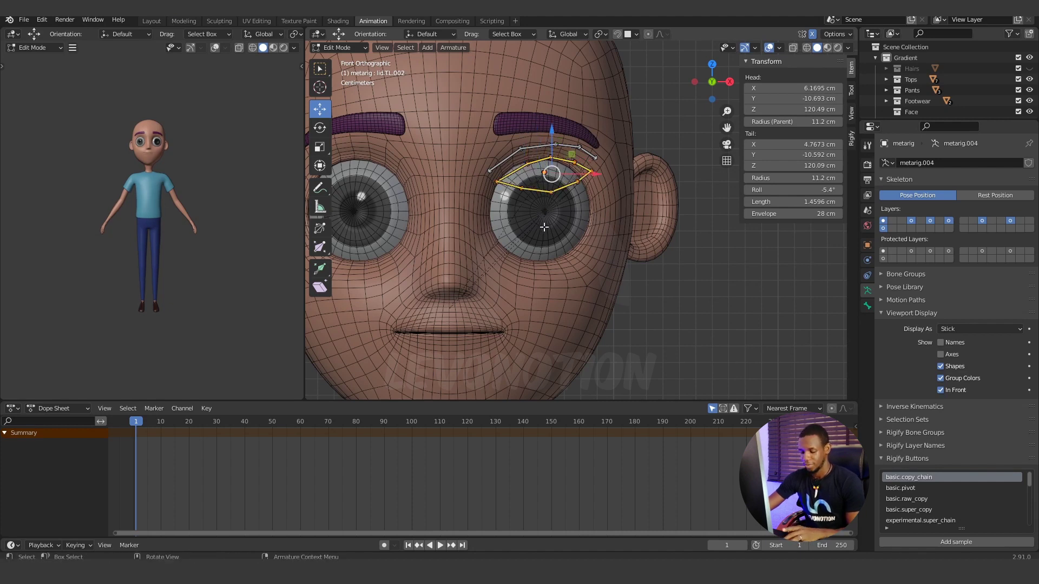
key("s")
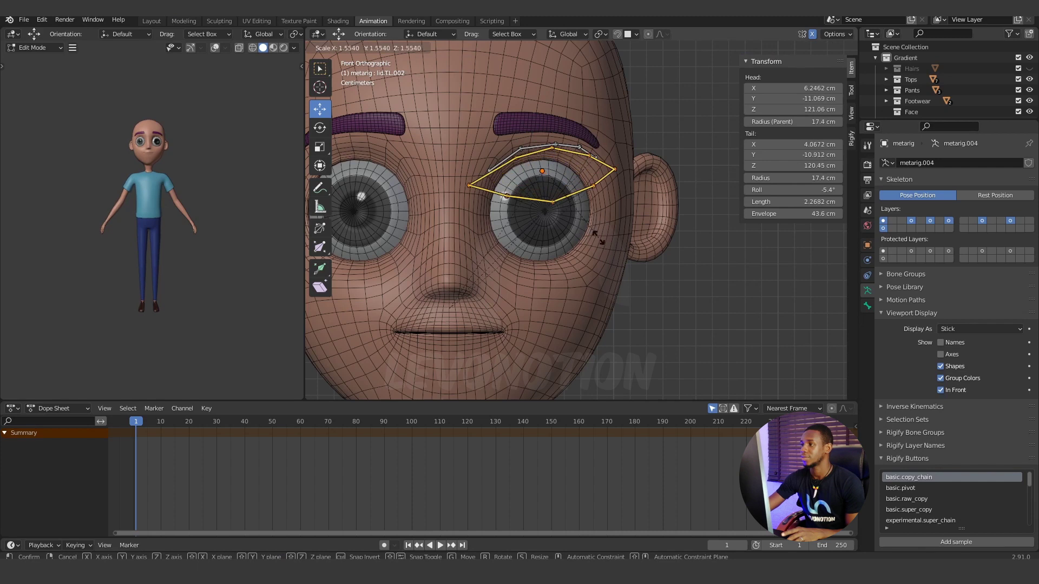
left_click(604, 237)
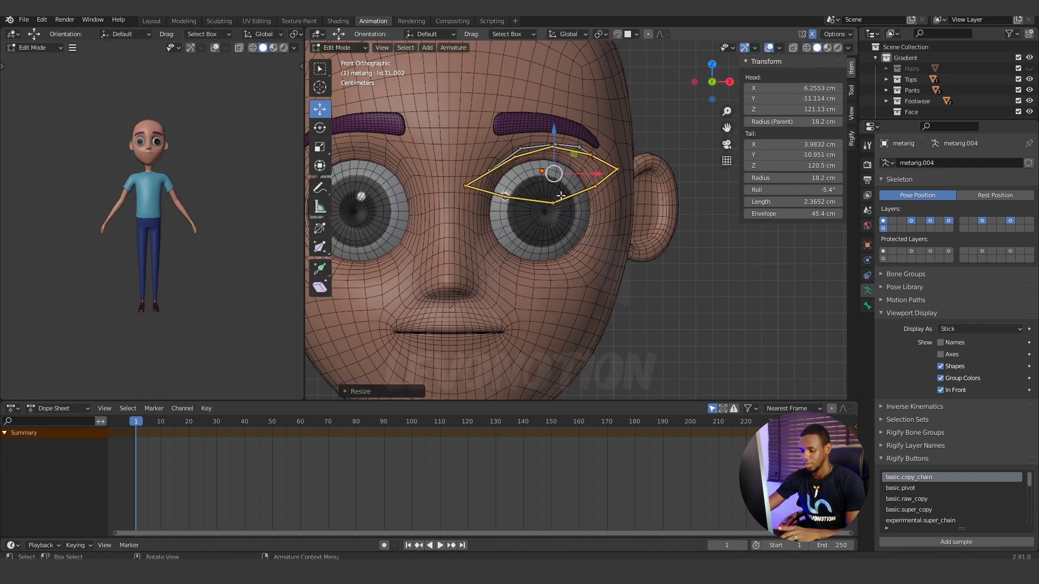
Step: Move the enlarged left eyelid and eye bones down about 1.88 cm along Z, over the eyeball
key("g")
key("z")
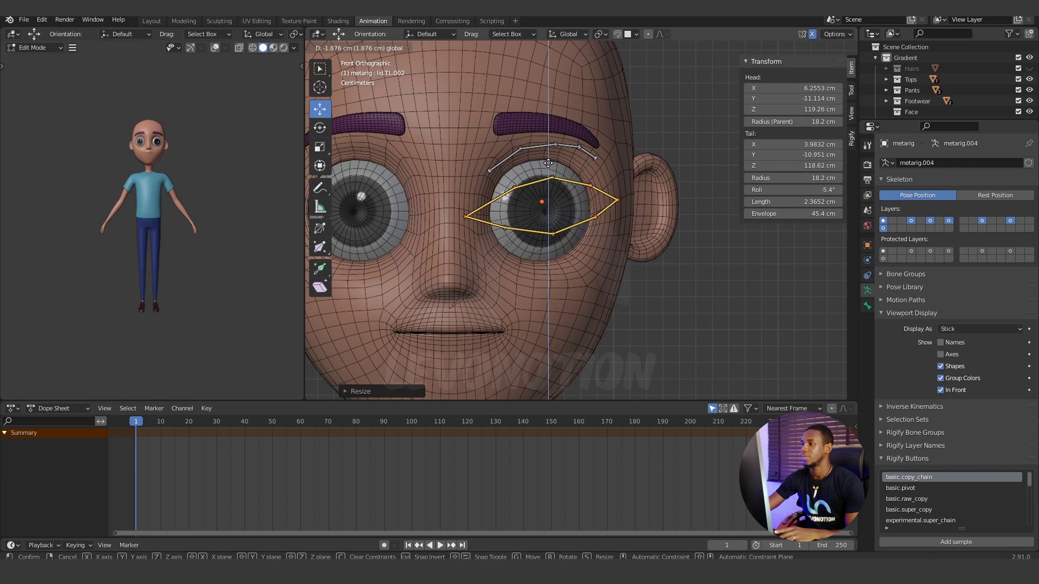
left_click(548, 163)
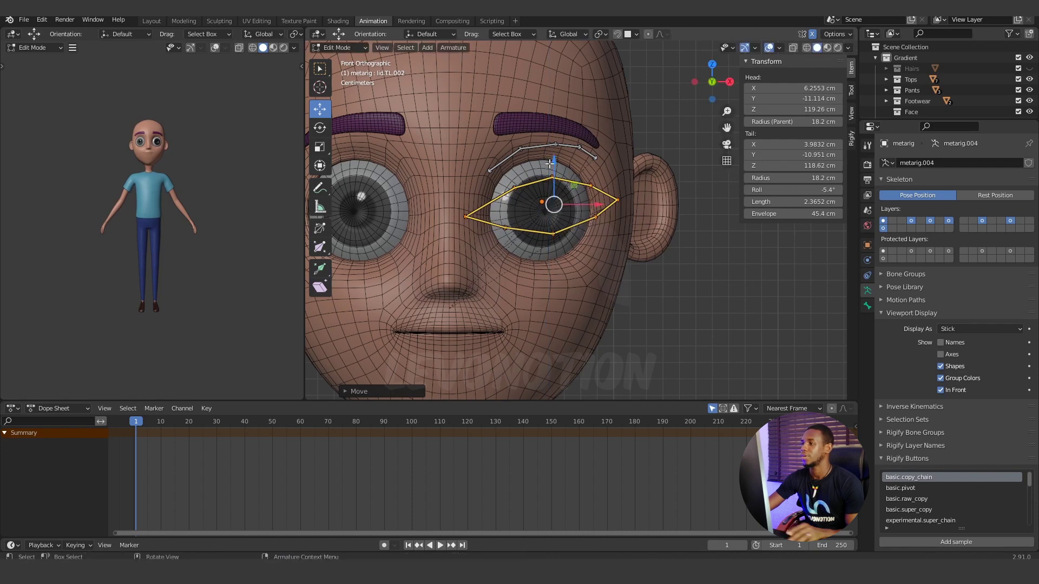
Step: Move the outer corner joint of the left eyelid about 1.4 cm inward along X to the eyeball's outer edge
left_click(620, 201)
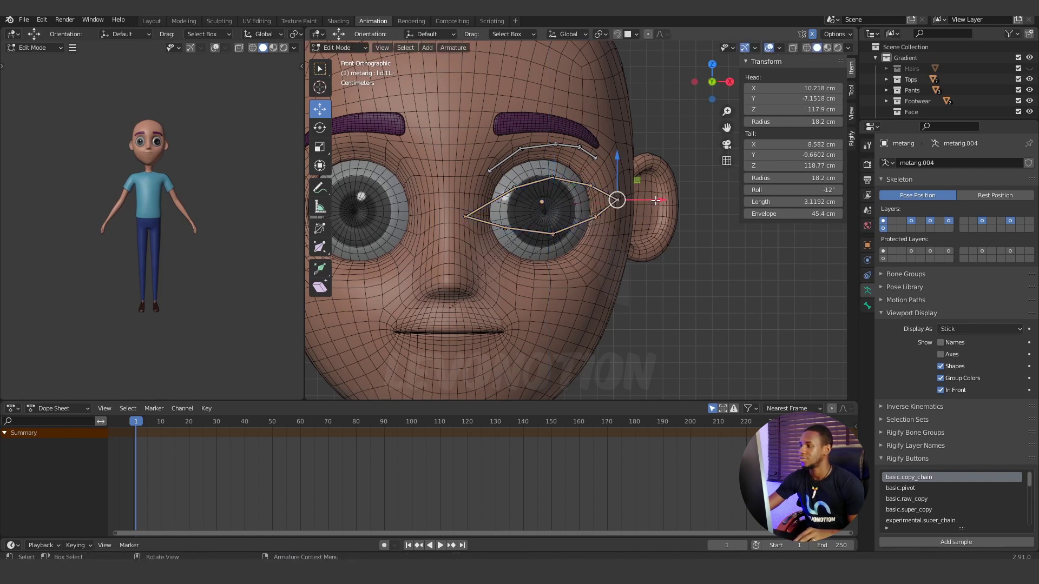
key("c")
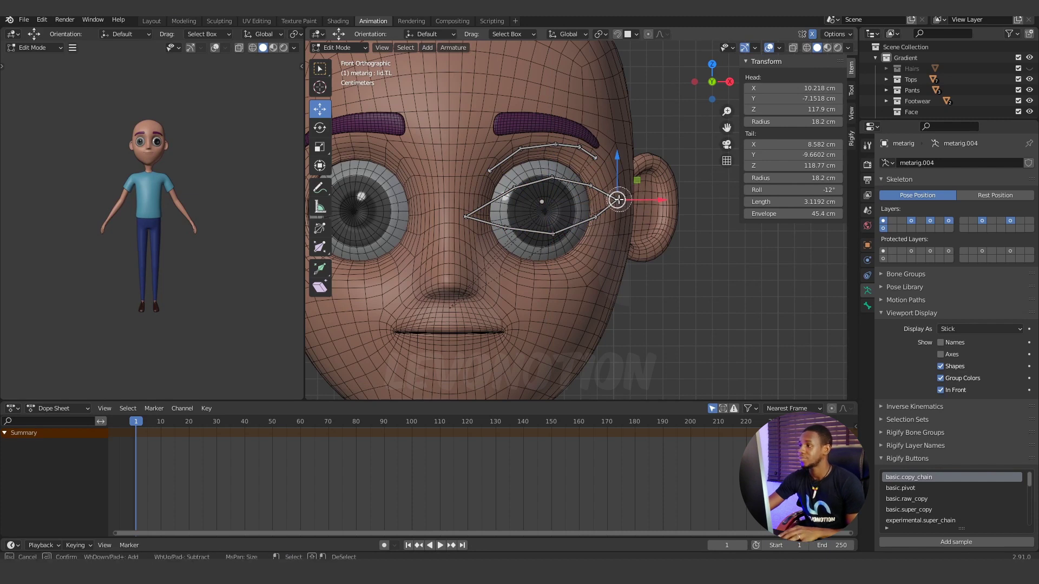
key("Escape")
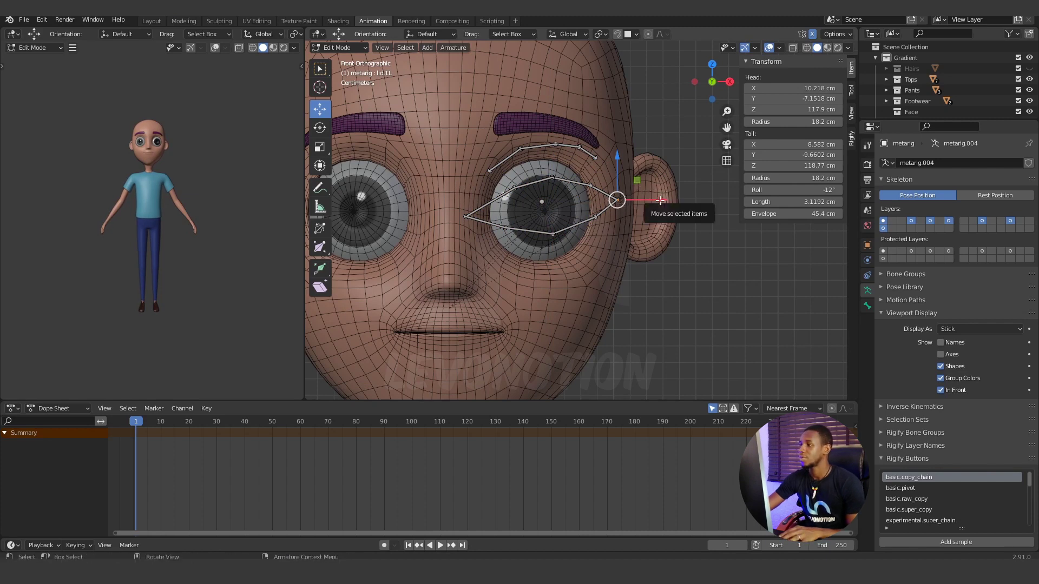
left_click_drag(659, 200, 635, 201)
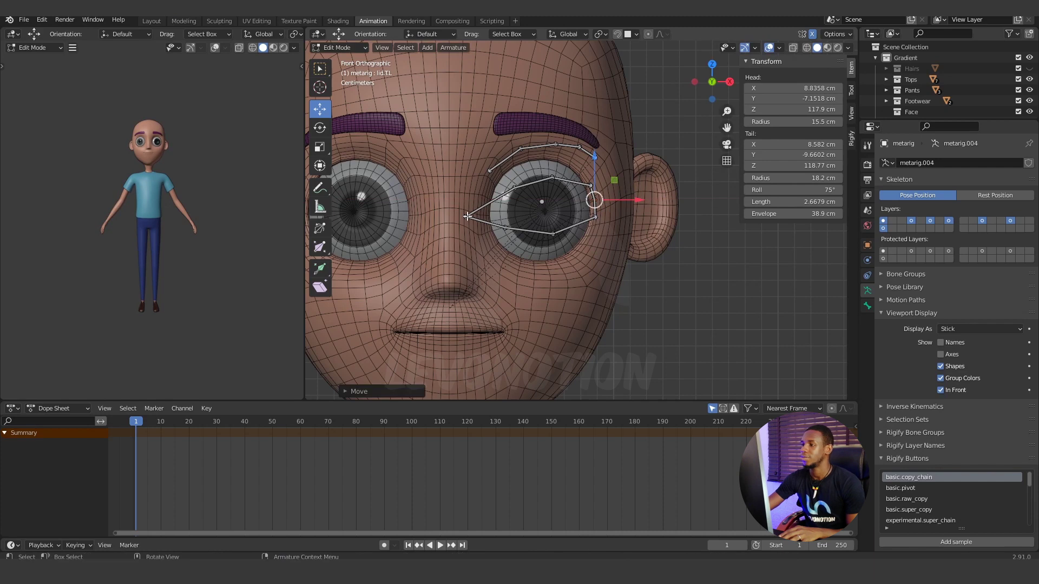
Step: Move the inner corner joint of the left eyelid about 1.3 cm along X to the eyeball's nose-side edge
left_click(464, 217)
key("c")
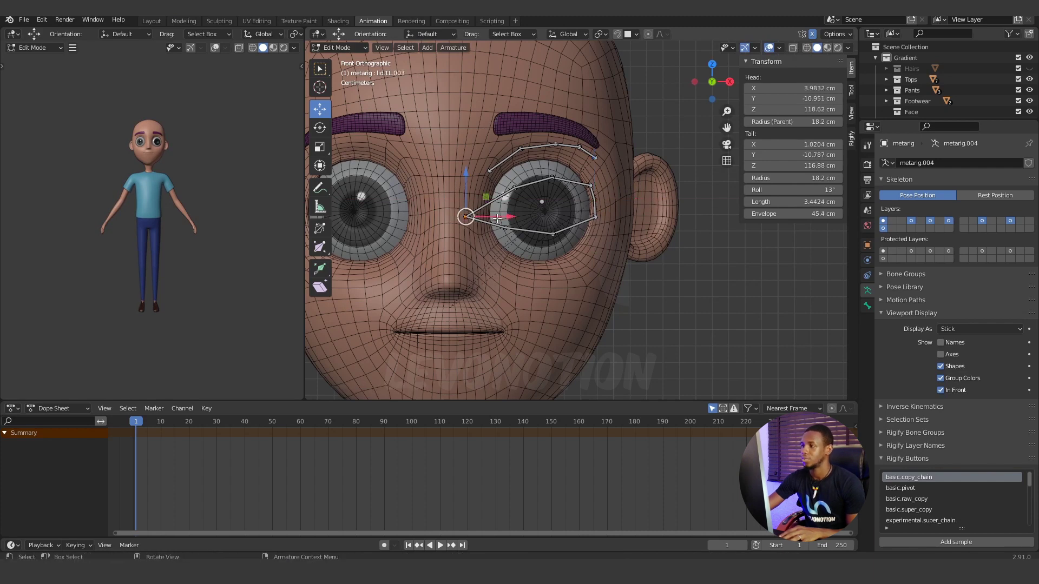
key("Escape")
key("g")
key("x")
left_click(531, 213)
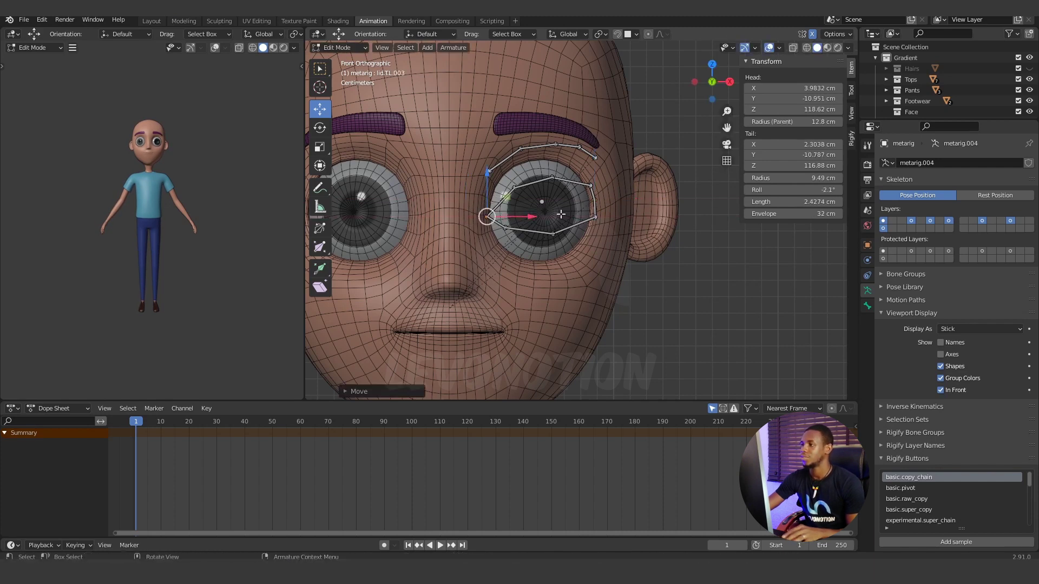
Step: Select the lower bones of the left eyelid and lower them along Z to the eyeball's lower rim
left_click(505, 245)
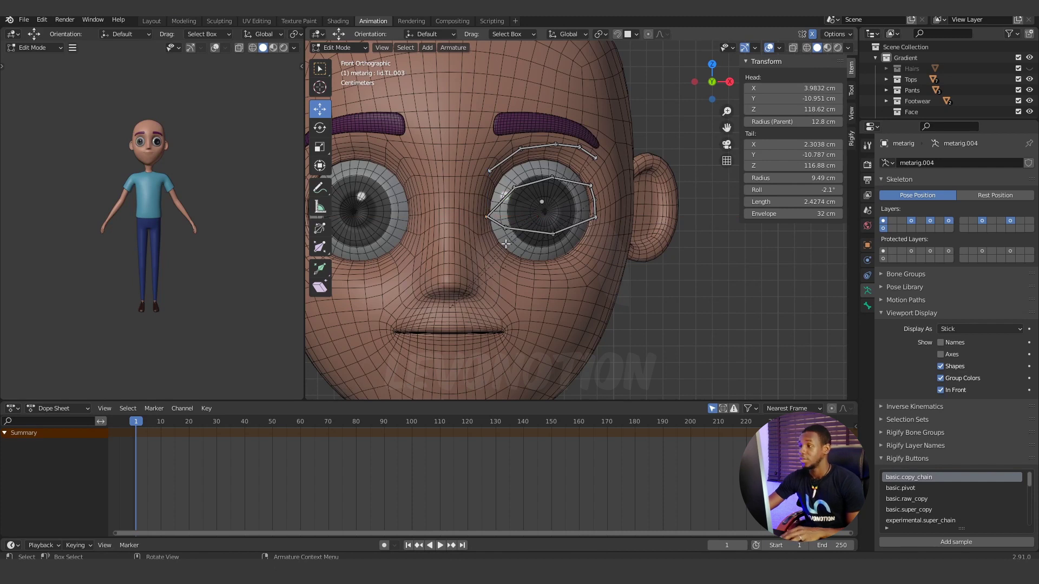
key("c")
left_click_drag(498, 238, 593, 220)
key("Escape")
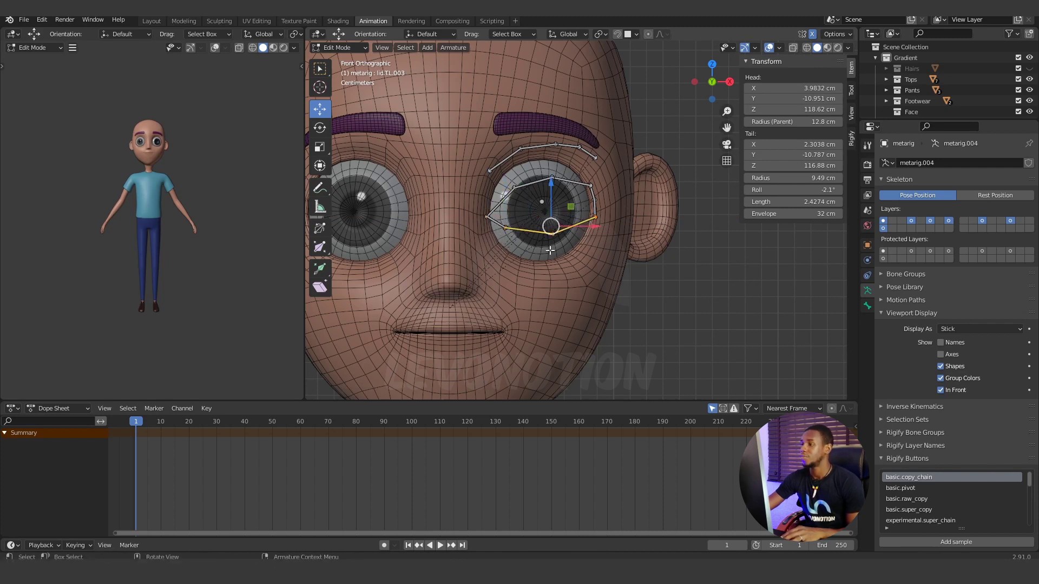
mouse_move(554, 184)
left_mouse_down()
mouse_move(543, 212)
mouse_move(541, 184)
mouse_move(584, 183)
left_mouse_up()
Step: Select the upper bones of the left eyelid and raise them about 1.4 cm along Z to the eyeball's upper rim
key("alt+a")
key("c")
key("Escape")
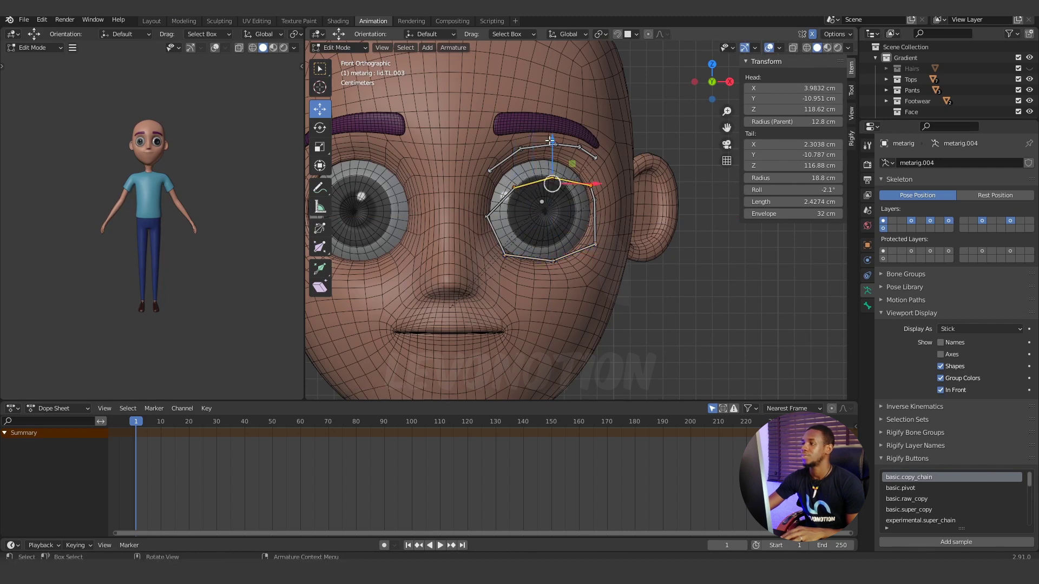
left_click_drag(550, 140, 553, 115)
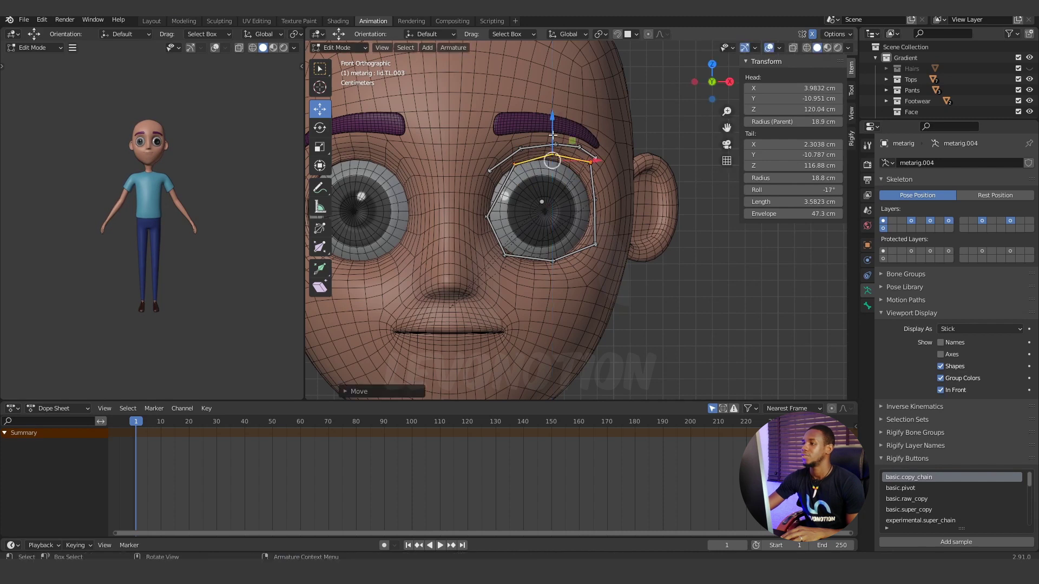
Step: Raise the left eyelid's inner corner joint about 0.5 cm, and shift its lower outer joint about 0.6 cm up and 0.3 cm inward
left_click(487, 218)
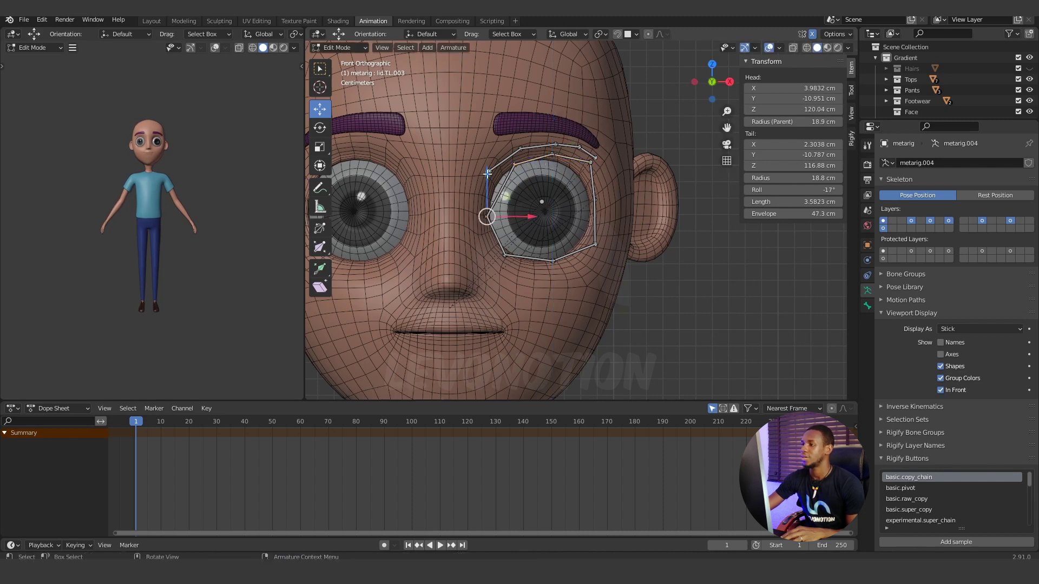
left_click_drag(487, 173, 496, 164)
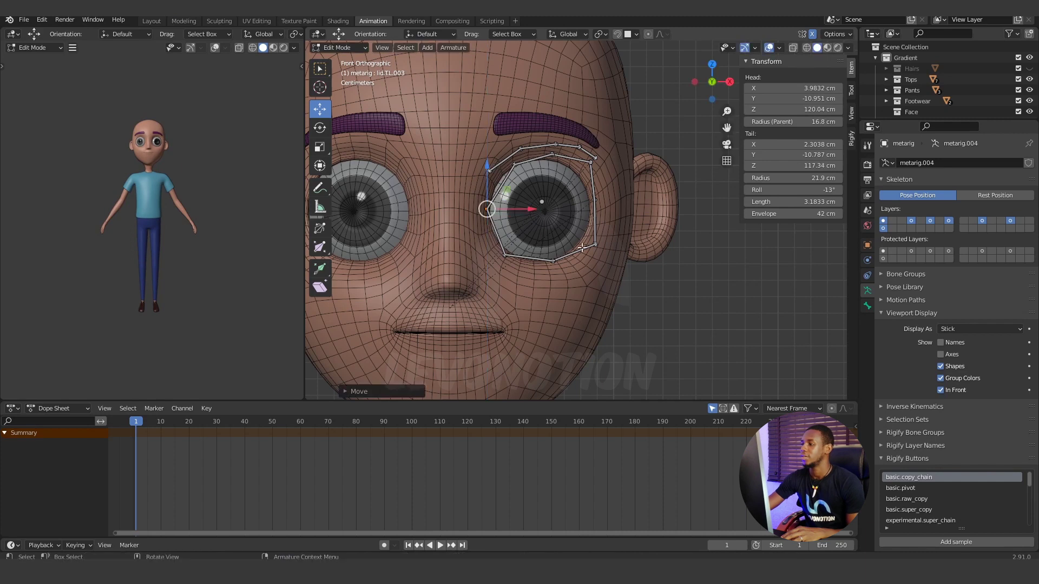
left_click(597, 245)
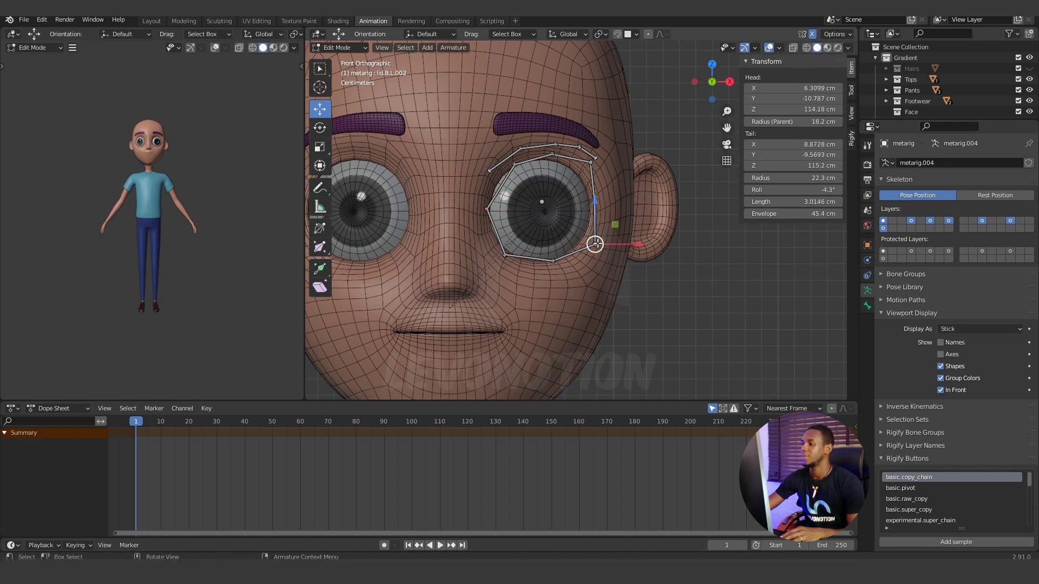
left_click_drag(597, 202, 598, 191)
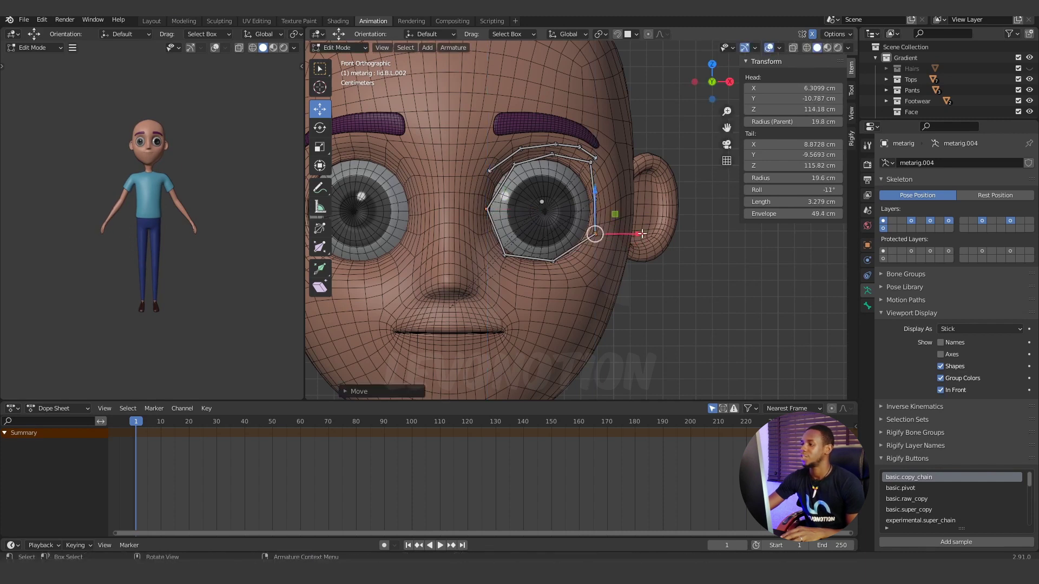
left_click_drag(642, 234, 634, 233)
left_click_drag(591, 194, 590, 193)
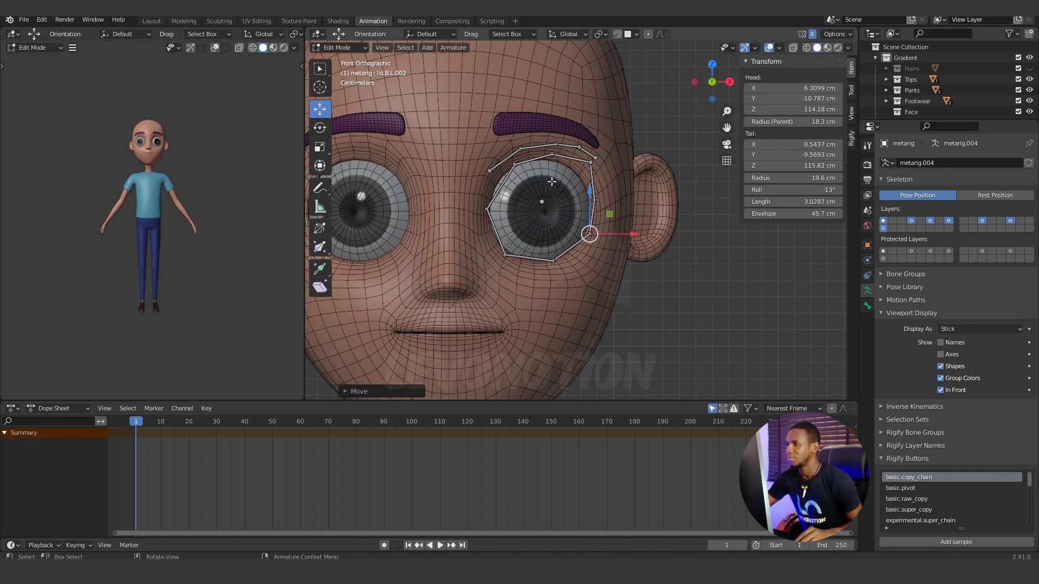
Step: Select the middle joint of the left upper eyelid and lower it about 0.16 cm along Z to the eyeball's rim
left_click(549, 156)
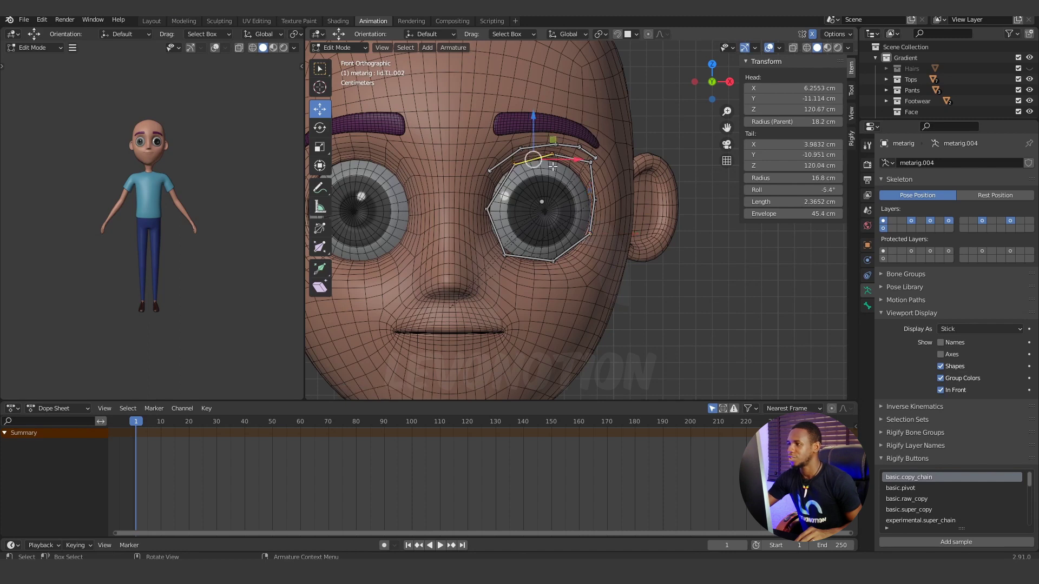
left_click(552, 167)
key("c")
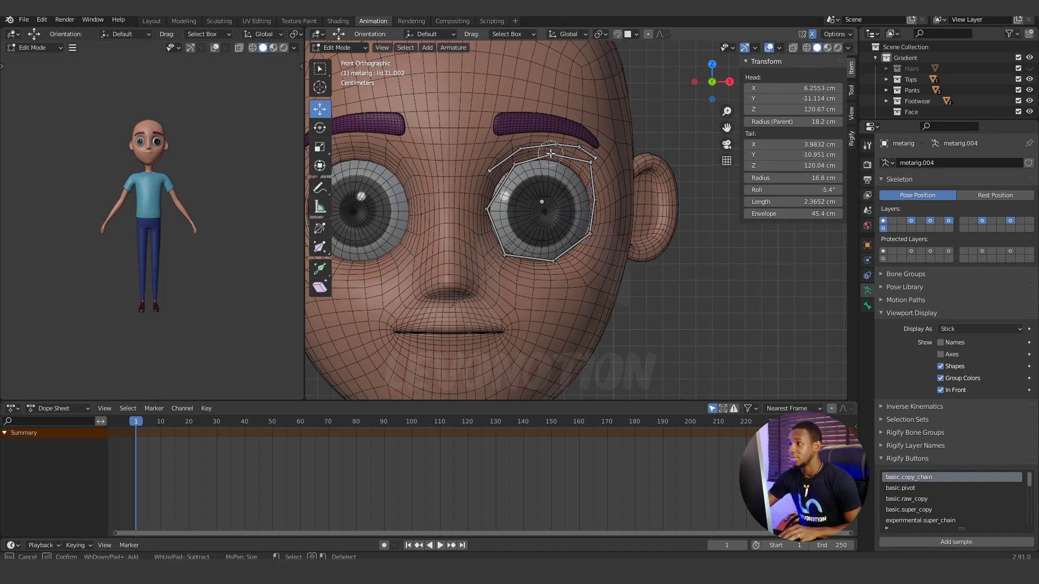
left_click(550, 157)
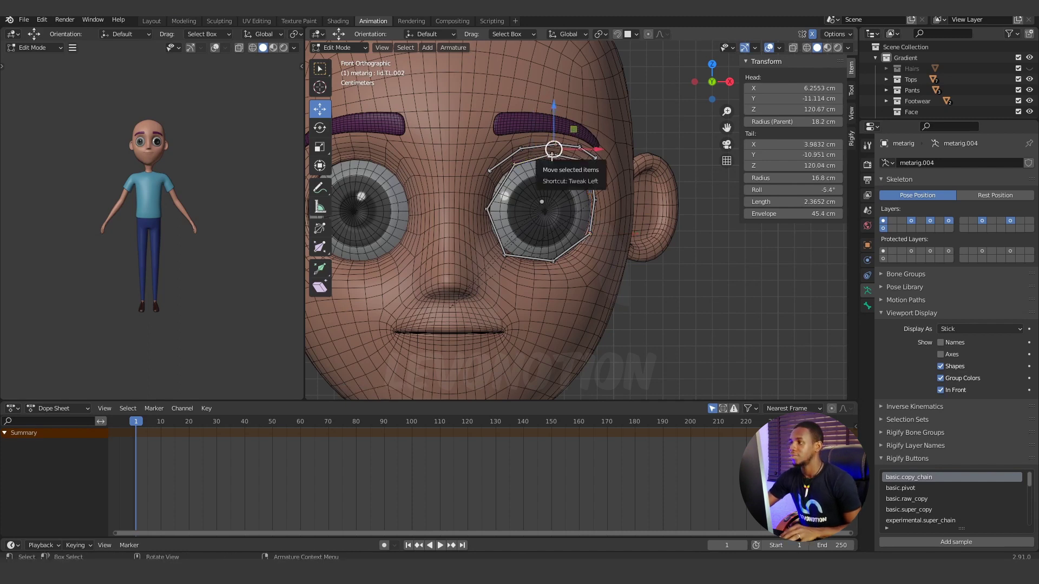
left_click(553, 154)
left_click(542, 147)
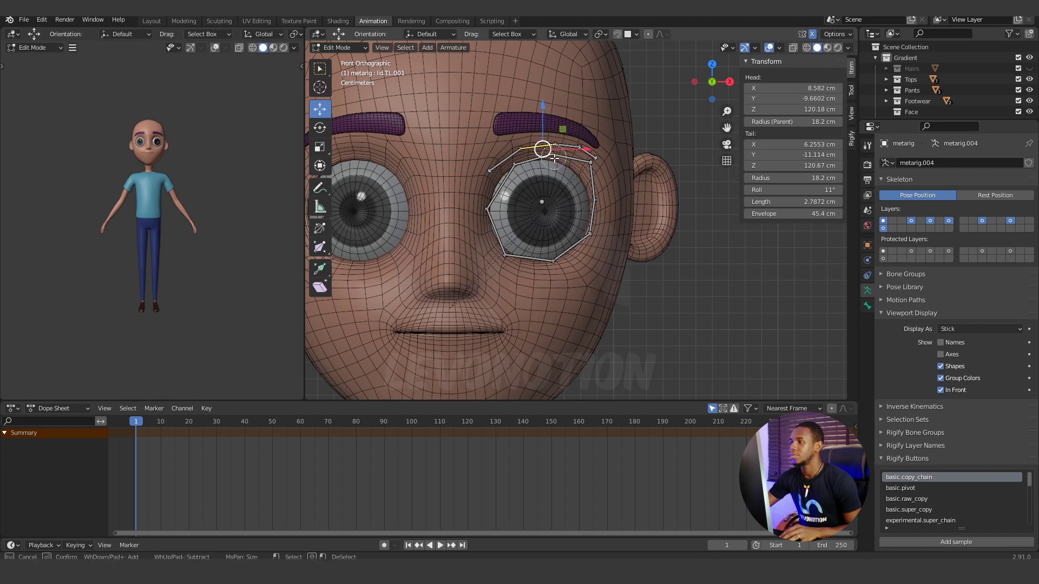
right_click(668, 136)
key("c")
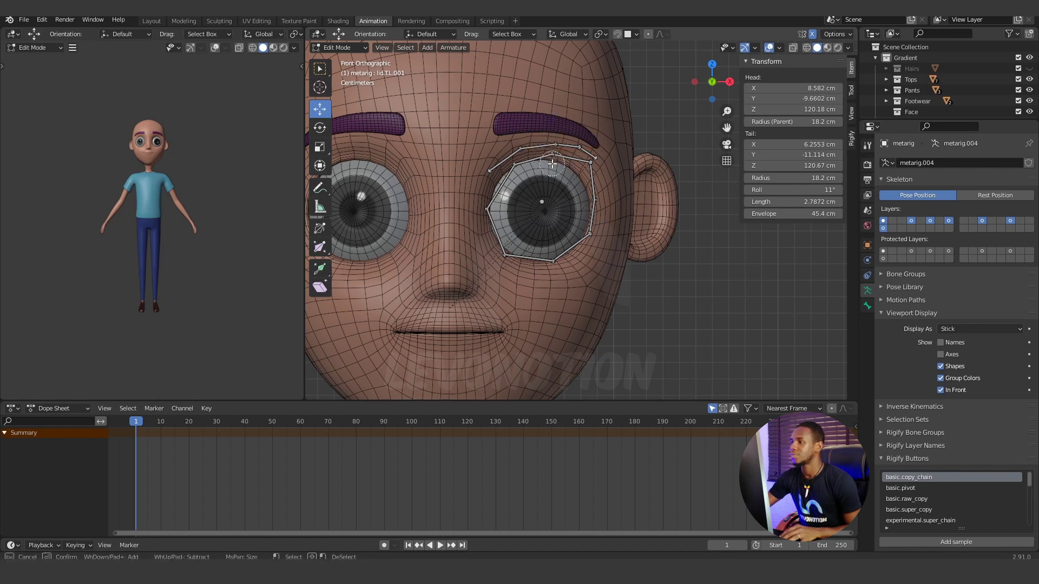
left_click(551, 154)
right_click(551, 110)
left_click_drag(551, 154, 551, 157)
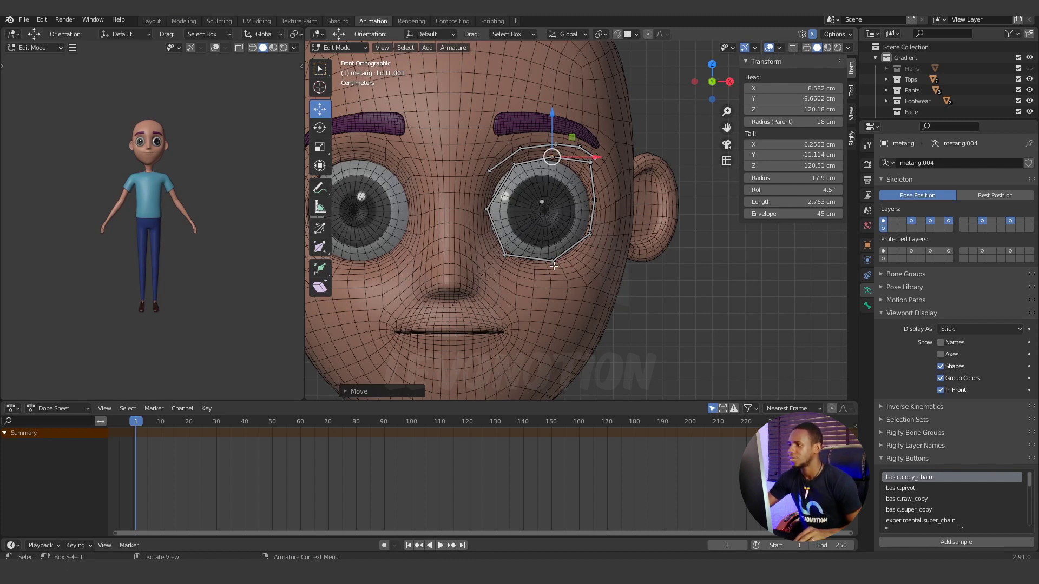
Step: Lower the nose-side end of the left lower brow bone chain about 0.5 cm along Z
left_click(487, 172)
scroll(489, 170, "up", 3)
middle_click_drag(509, 156, 512, 223, "shift")
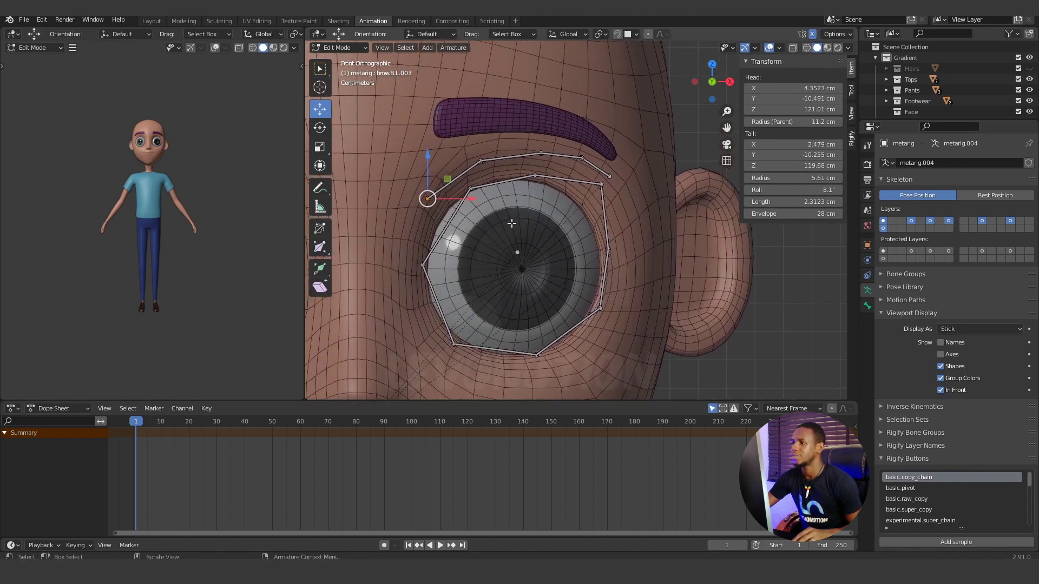
scroll(512, 223, "up", 1)
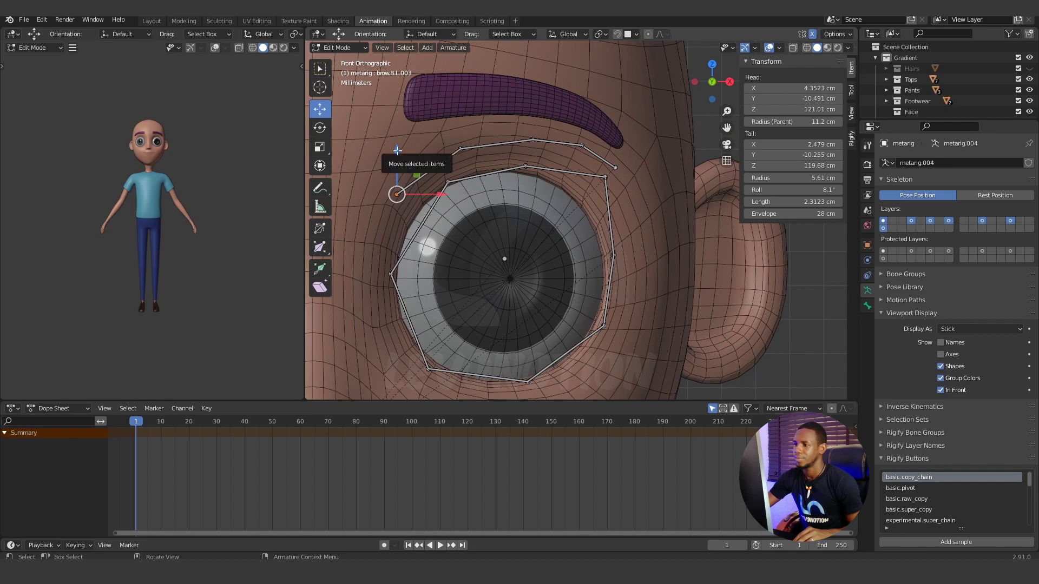
left_click_drag(399, 155, 396, 170)
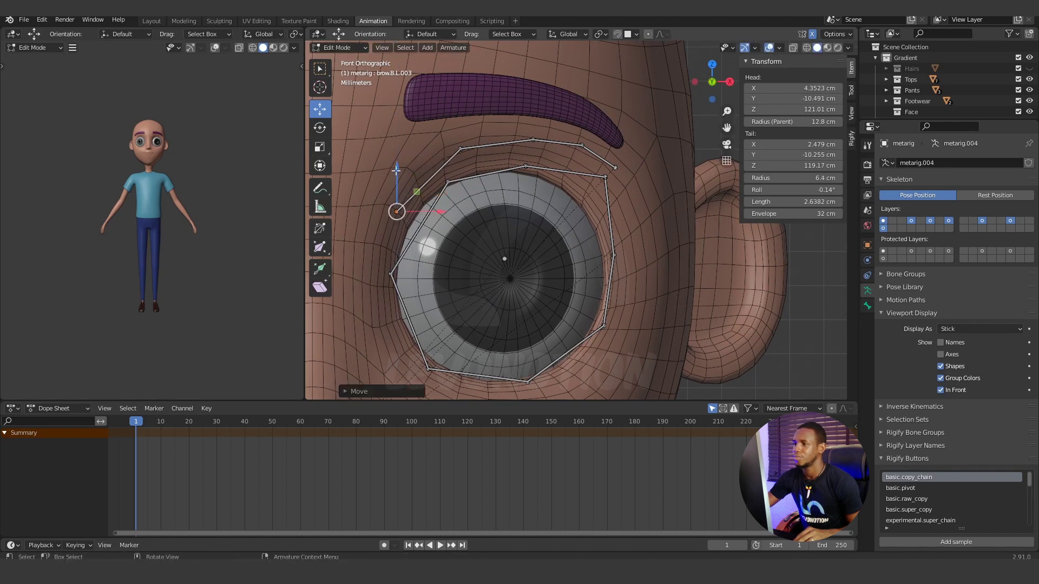
Step: Shift the left lower brow chain's nose-side joint about 0.5 cm inward and 0.2 cm down, and its middle joint about 0.6 cm inward and 0.2 cm down
left_click(460, 148)
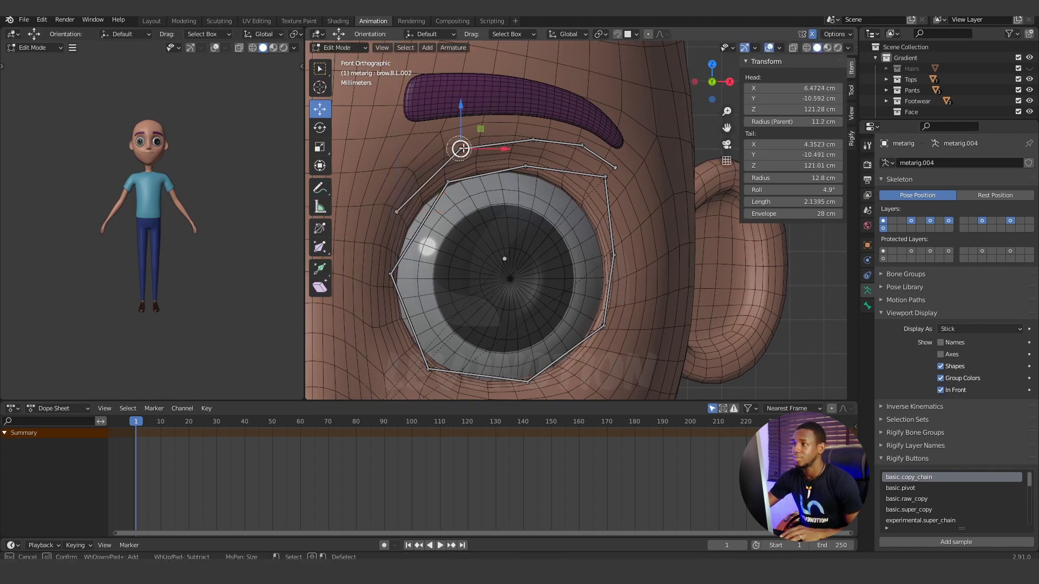
left_click_drag(473, 130, 482, 157)
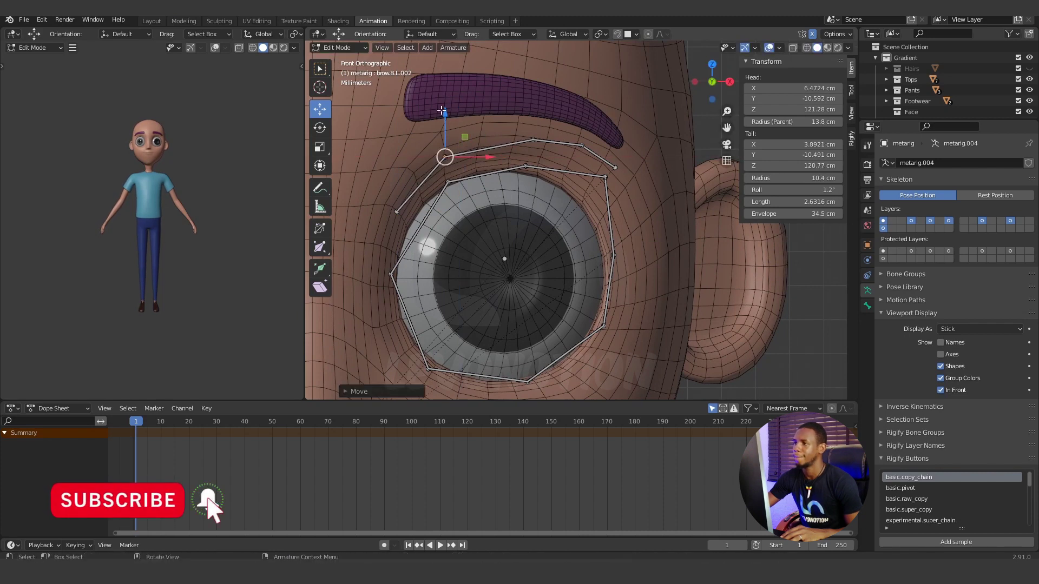
left_click_drag(444, 118, 446, 114)
left_click(531, 140)
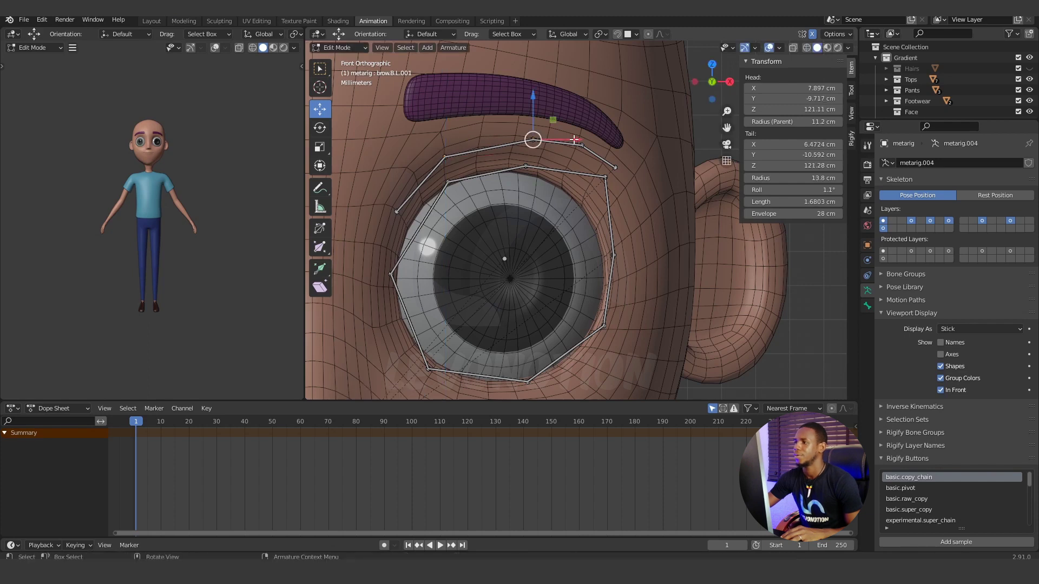
left_click_drag(574, 140, 554, 140)
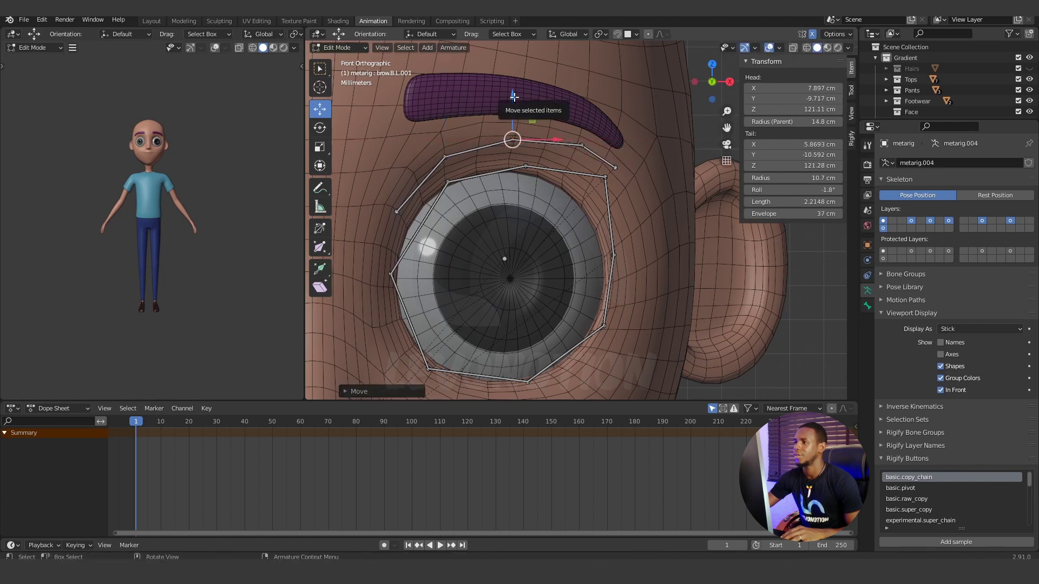
left_click_drag(513, 97, 512, 104)
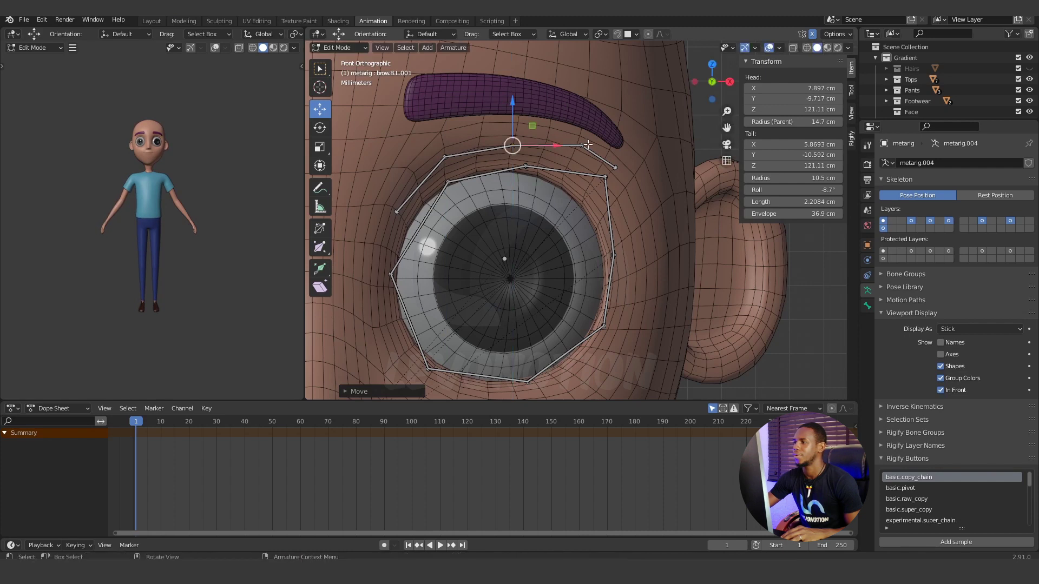
Step: Move the left lower brow chain's outer joint about 0.4 cm down and 0.3 cm inward, and lower its outer end about 0.9 cm
left_click(581, 145)
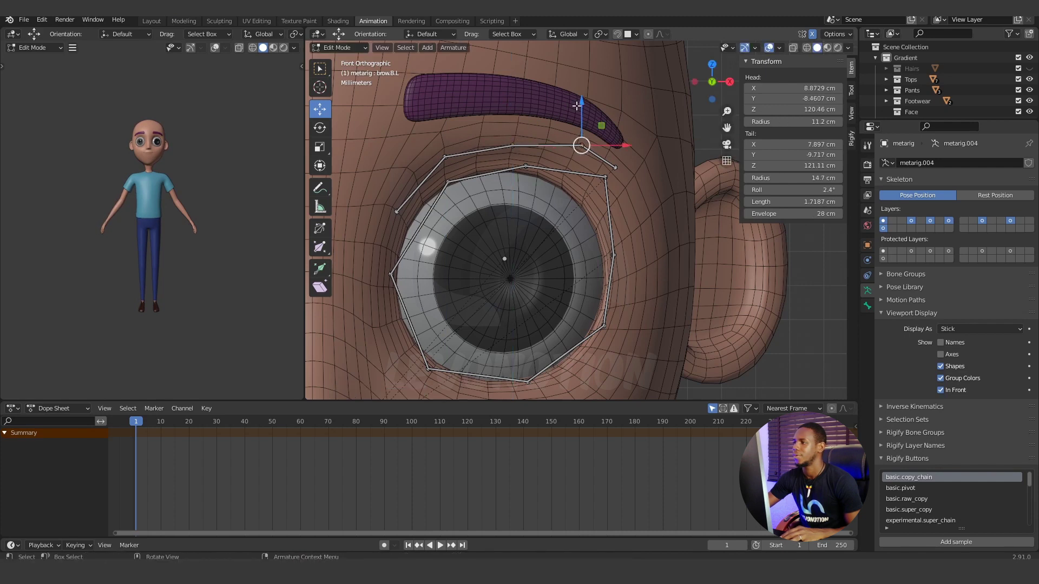
left_click_drag(579, 104, 579, 118)
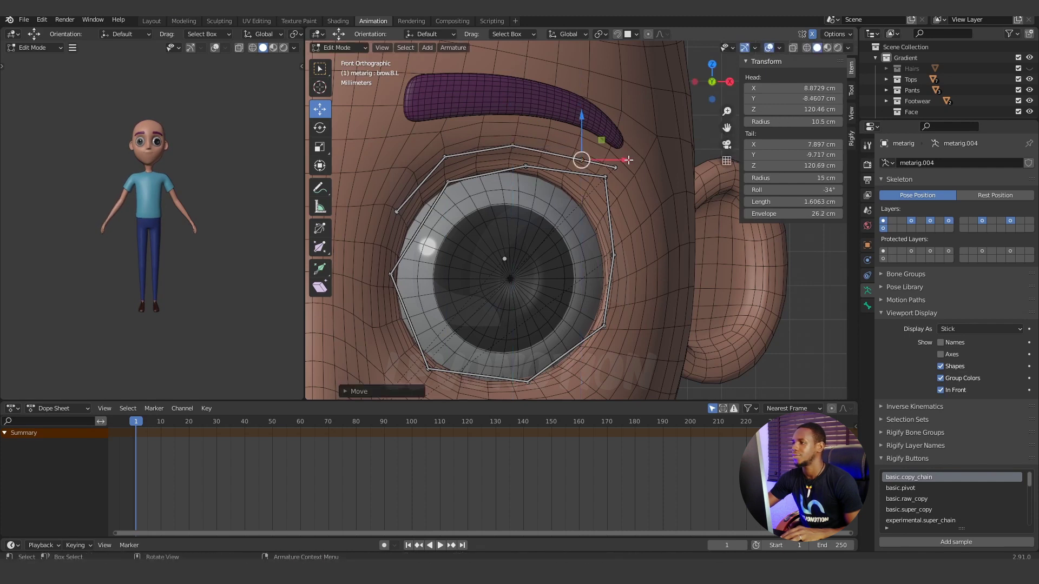
left_click_drag(628, 160, 616, 161)
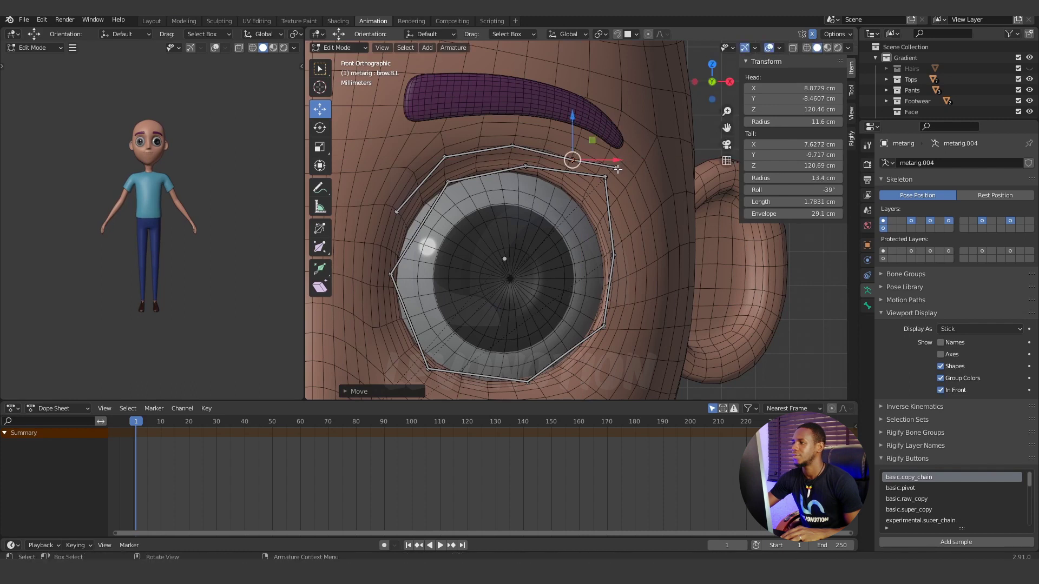
left_click(615, 168)
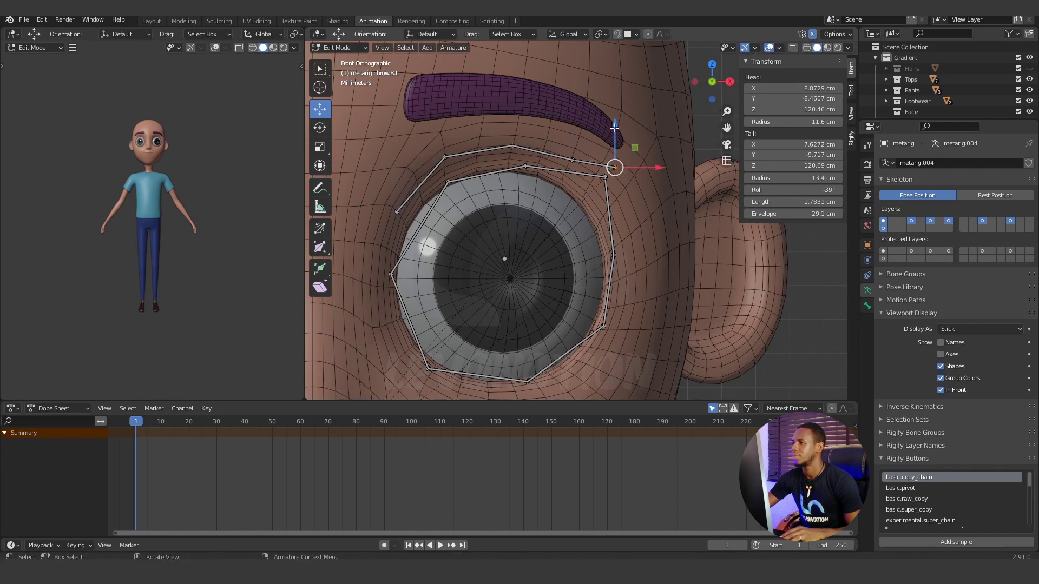
left_click_drag(614, 125, 615, 157)
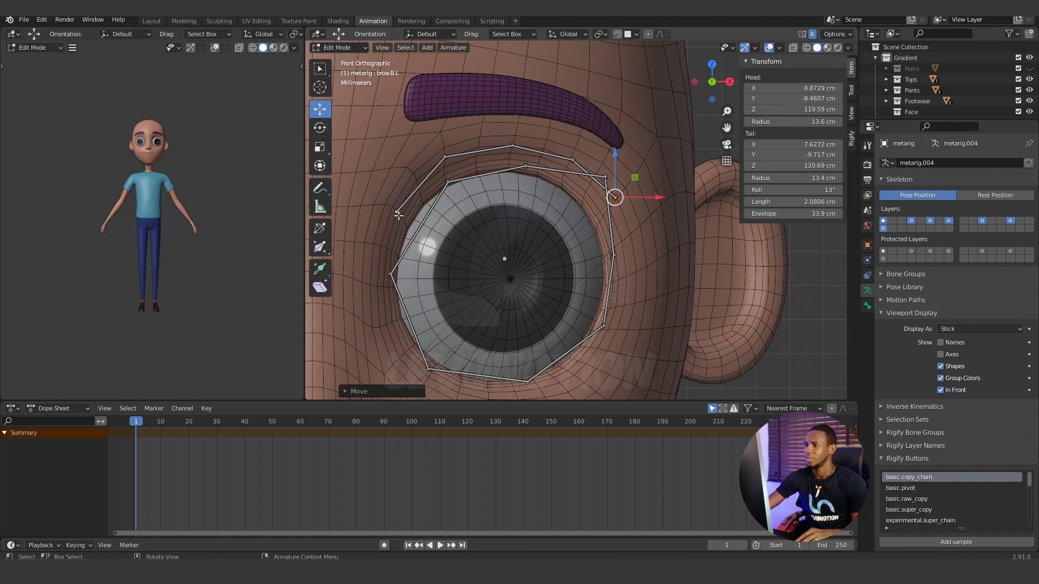
Step: Move the left upper eyelid's outer joint about 0.7 cm down and 0.5 cm inward onto the eyeball's rim
left_click(604, 177)
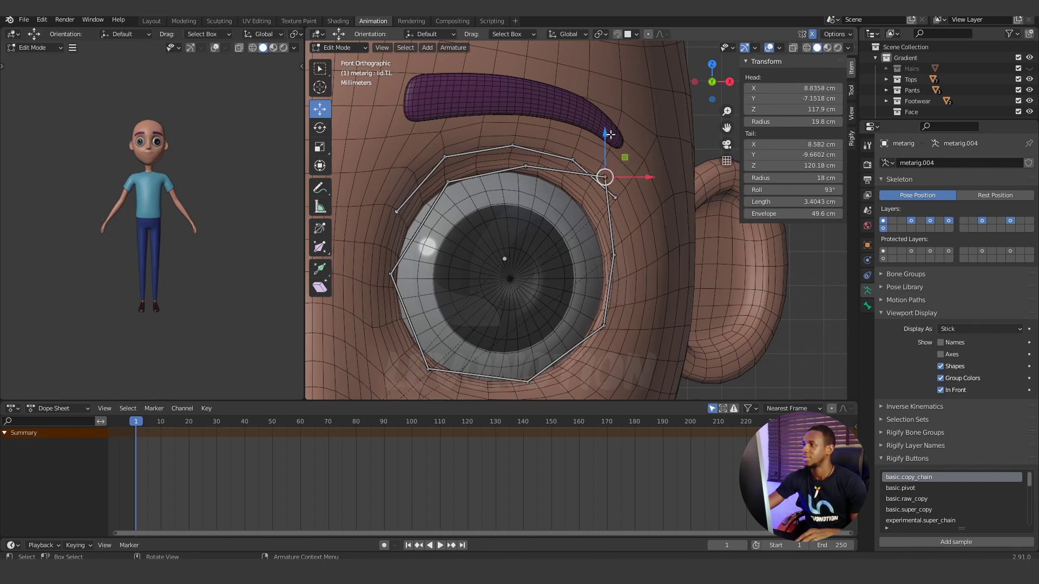
left_click_drag(606, 135, 607, 161)
left_click_drag(650, 204, 632, 210)
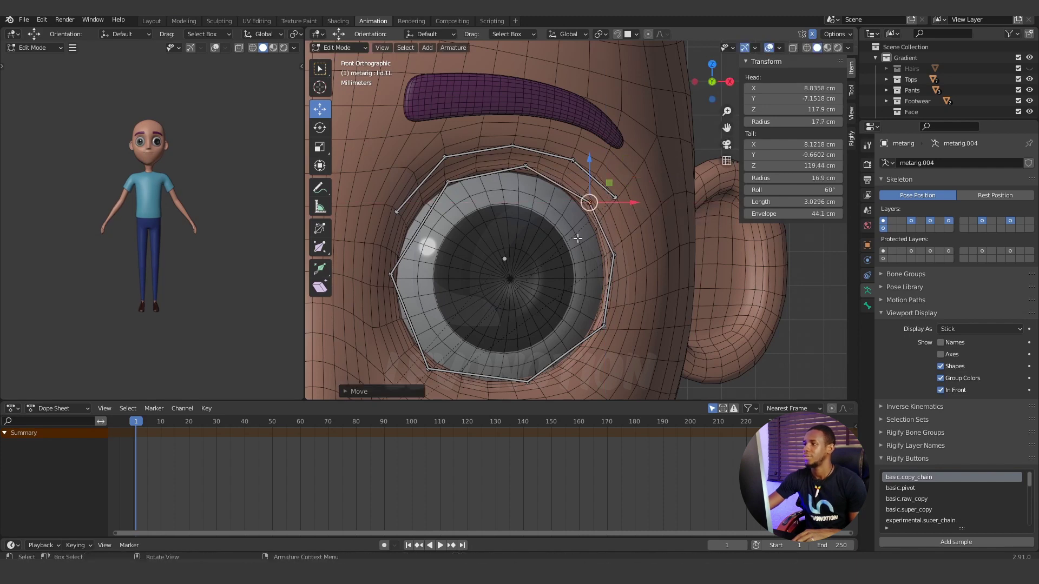
Step: Raise the left upper eyelid's nose-side joint about 0.13 cm along Z
scroll(539, 247, "down", 3)
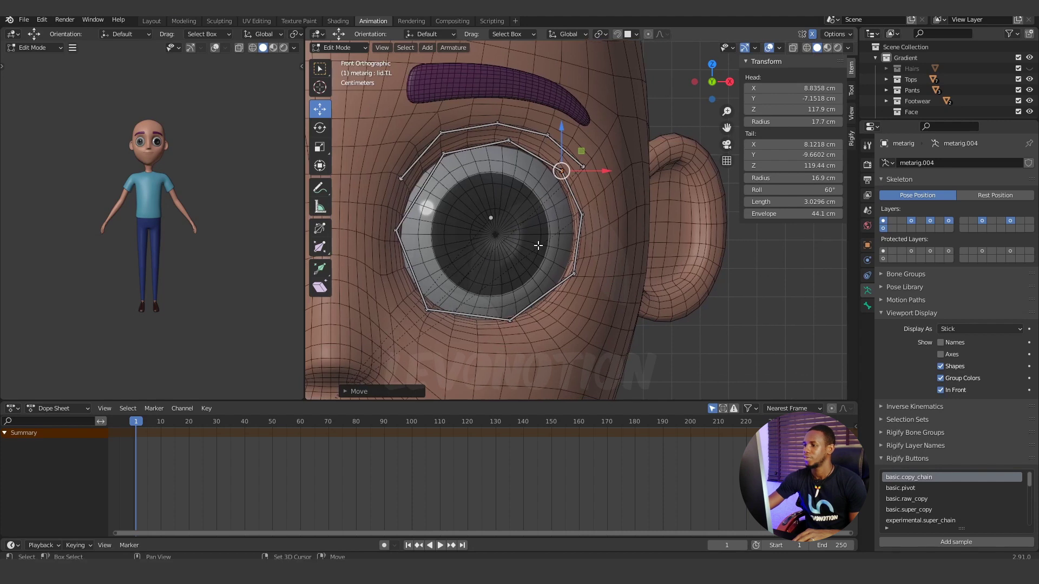
scroll(523, 242, "down", 3)
scroll(518, 283, "up", 2)
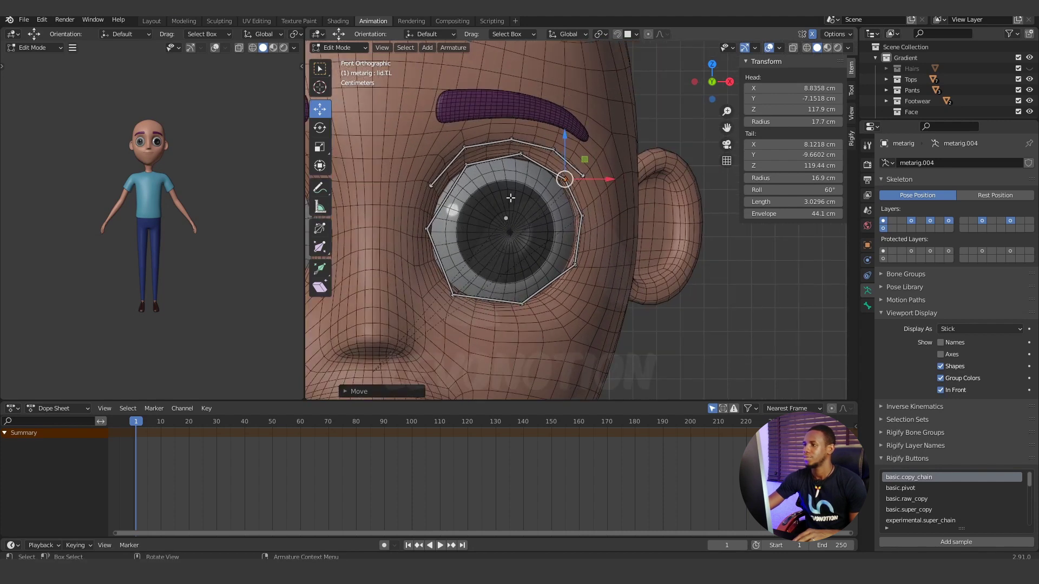
left_click(466, 165)
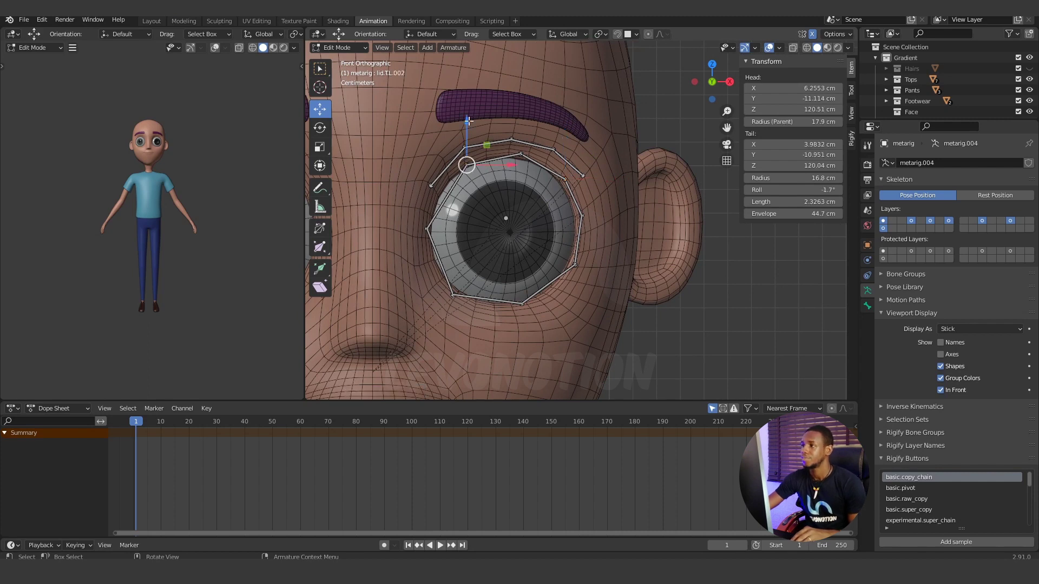
left_click_drag(466, 121, 467, 117)
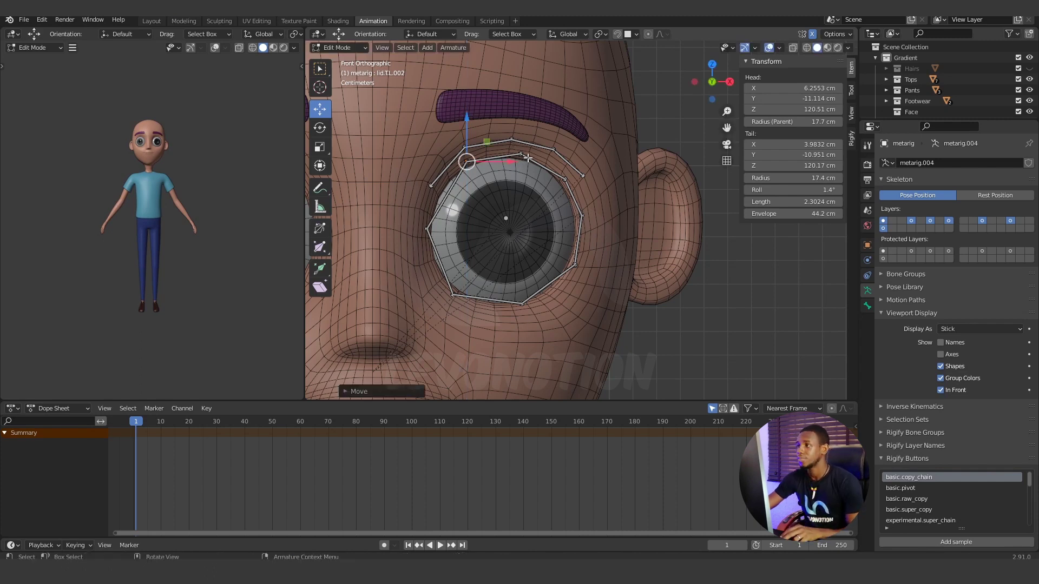
Step: Select the left upper eyelid's middle joint and shift it about 0.14 cm inward along X
key("c")
left_click(521, 157)
right_click(519, 162)
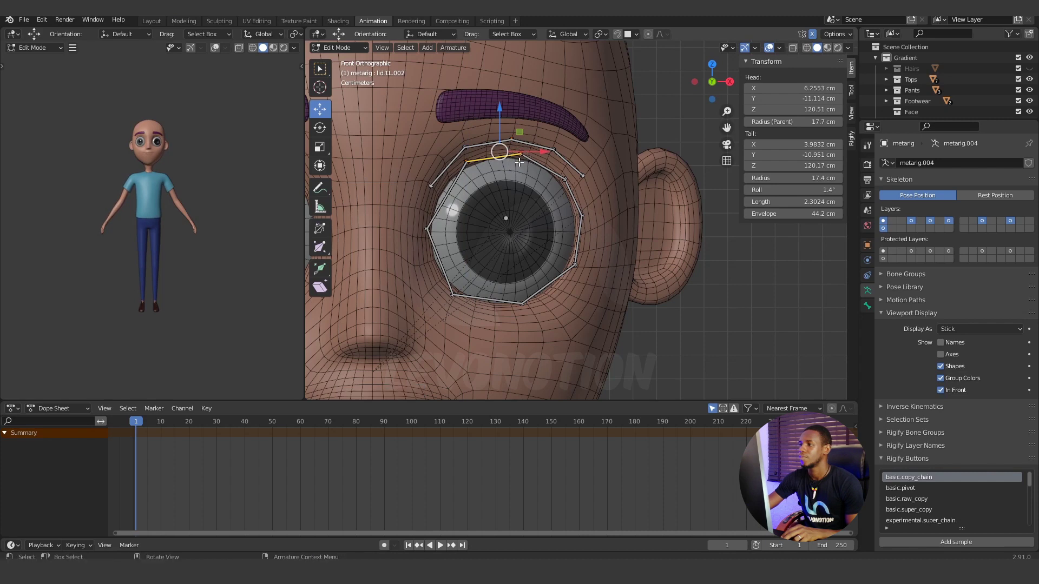
left_click(536, 165)
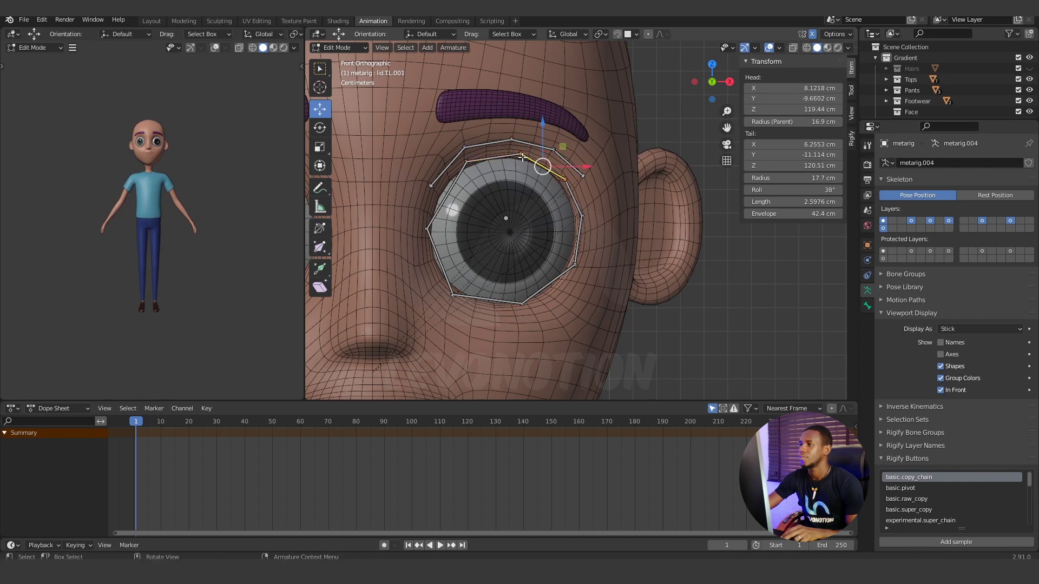
left_click(520, 154)
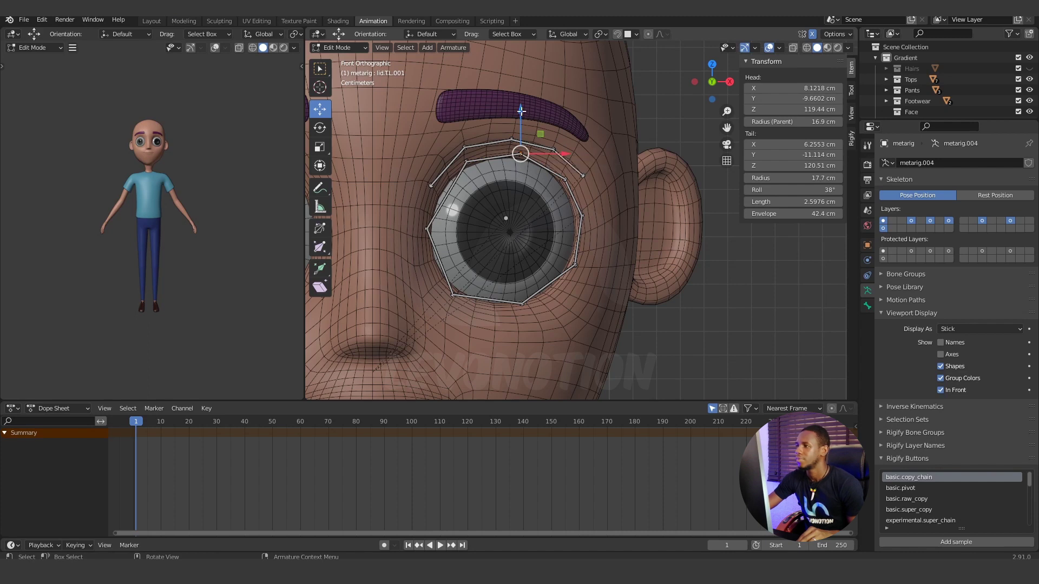
left_click_drag(521, 111, 520, 112)
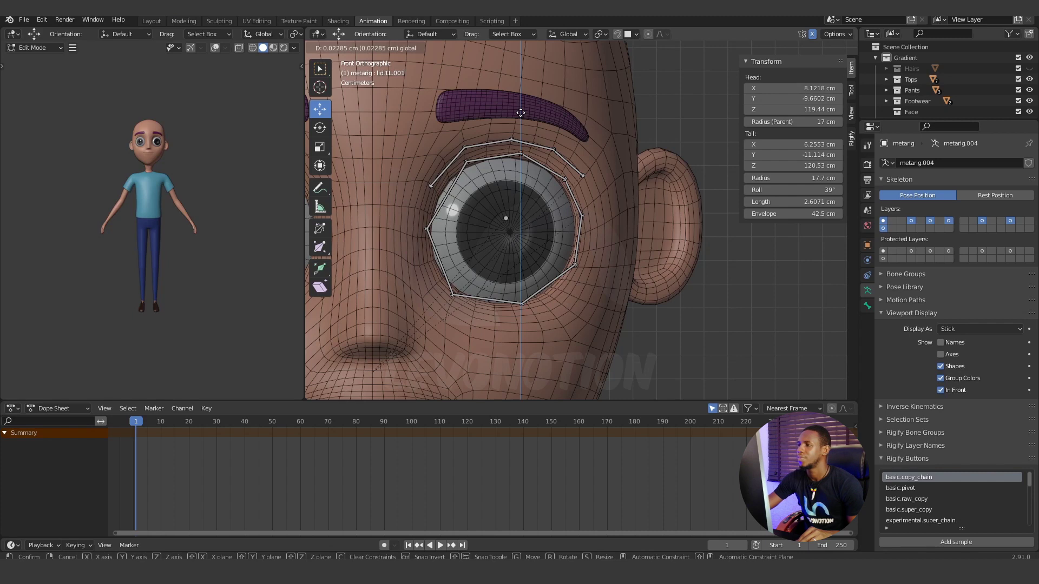
left_click_drag(520, 113, 521, 113)
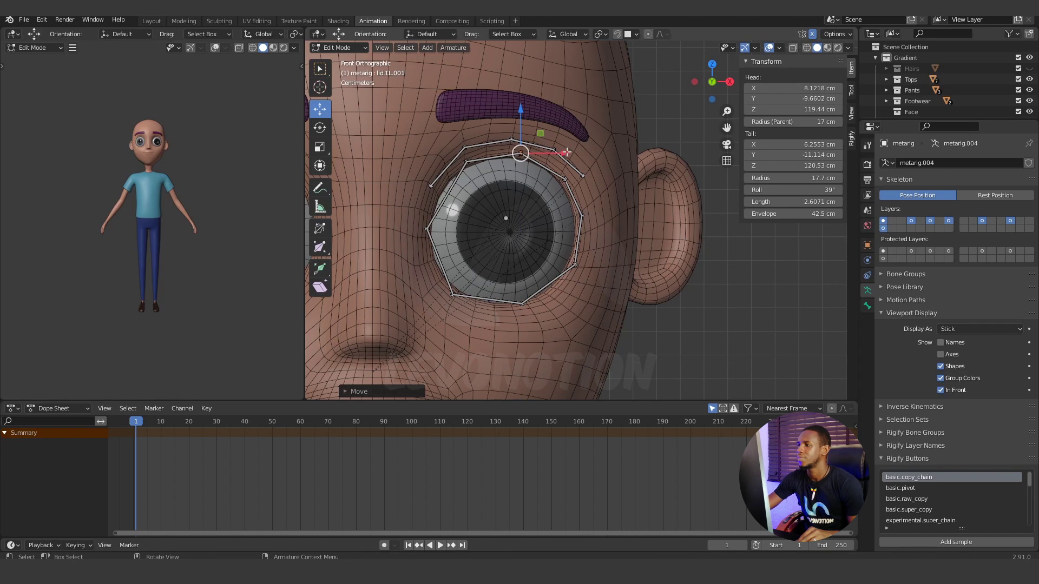
left_click_drag(567, 152, 575, 153)
left_click_drag(528, 111, 530, 110)
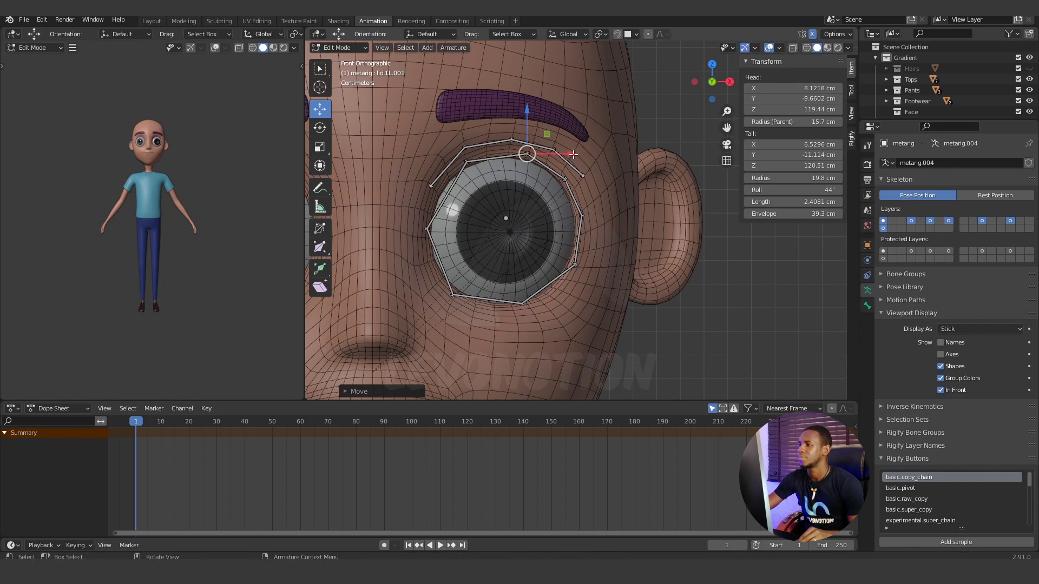
left_click_drag(573, 155, 560, 151)
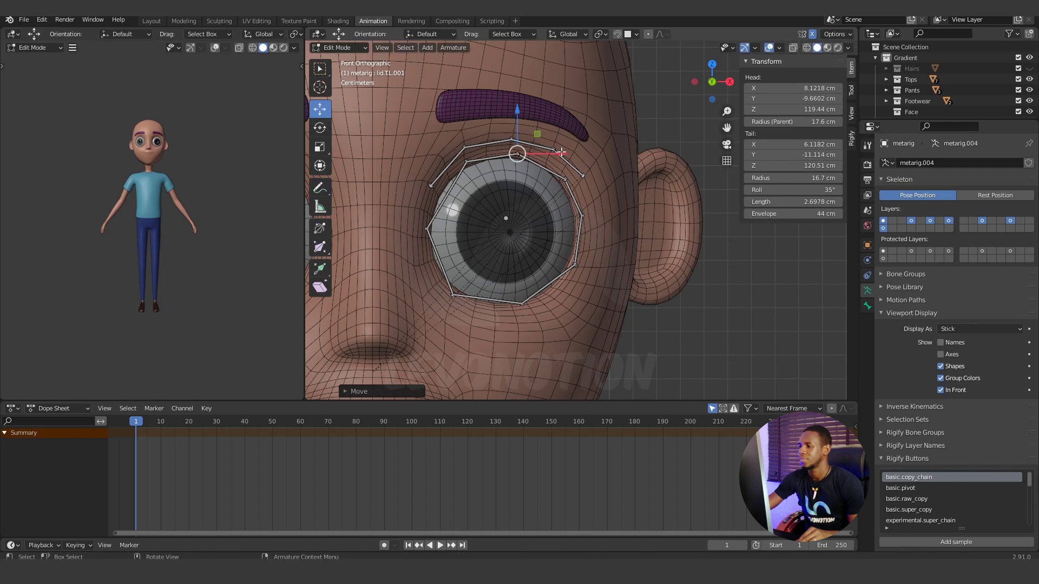
Step: Shift the left lower eyelid's middle joint about 0.2 cm inward and lower it about 0.1 cm to the eyeball's rim
left_click(524, 306)
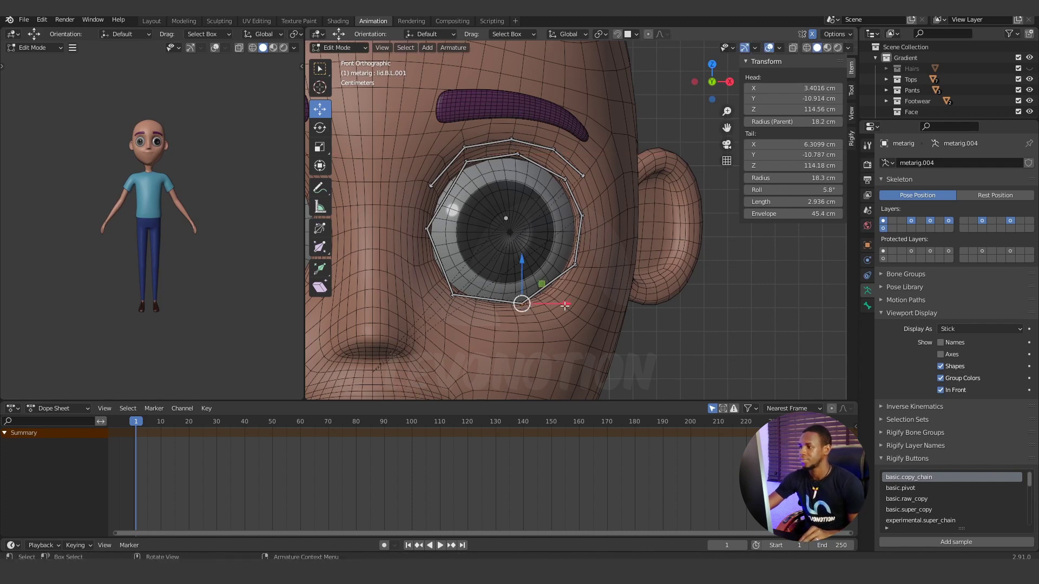
left_click_drag(563, 304, 559, 299)
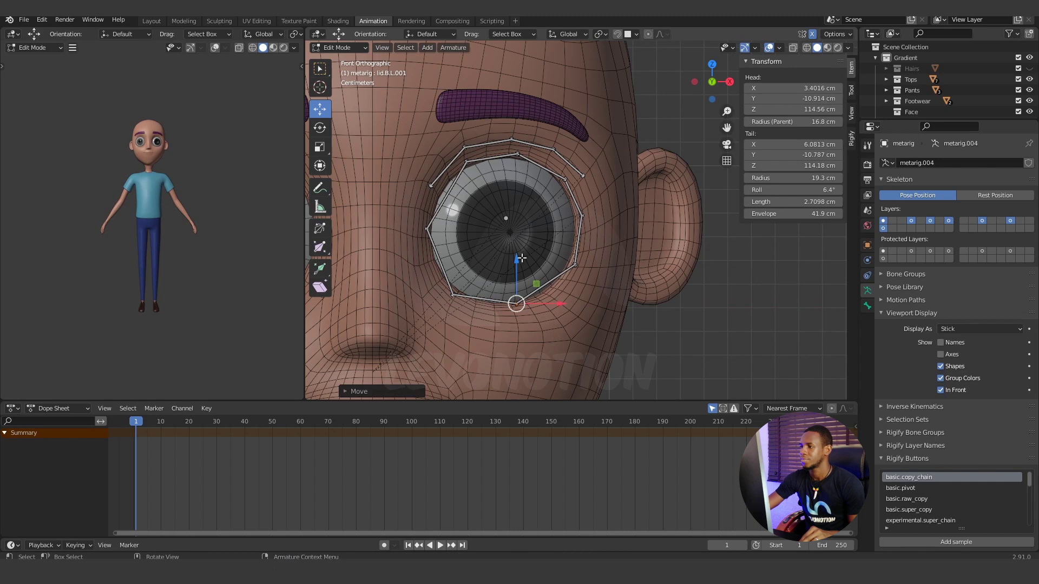
left_click_drag(521, 258, 517, 266)
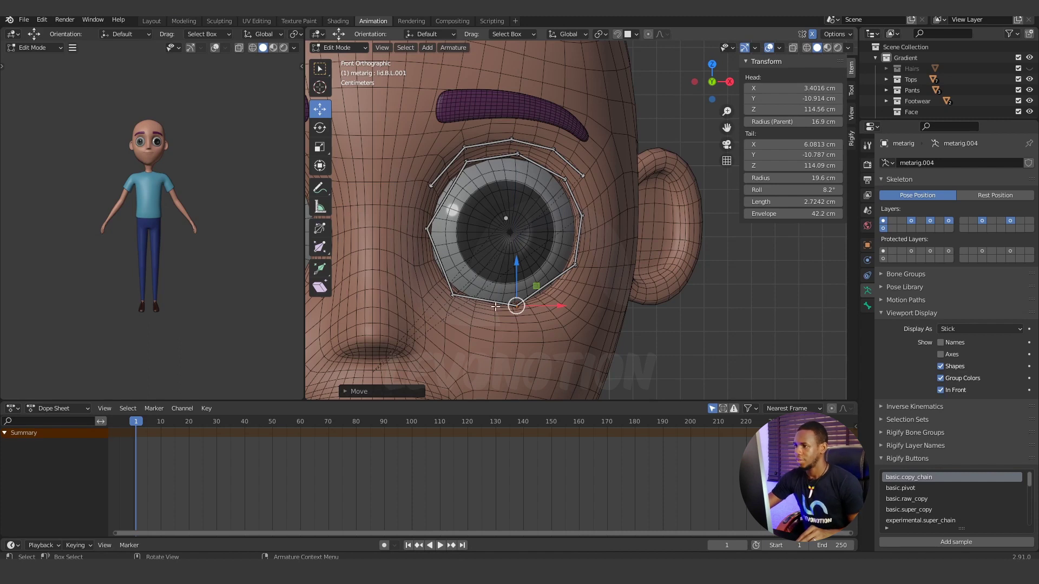
Step: Nudge the left eyelid's nose-side corner about 0.02 cm outward, and move its outer corner about 0.46 cm down and 0.07 cm inward
left_click(427, 229)
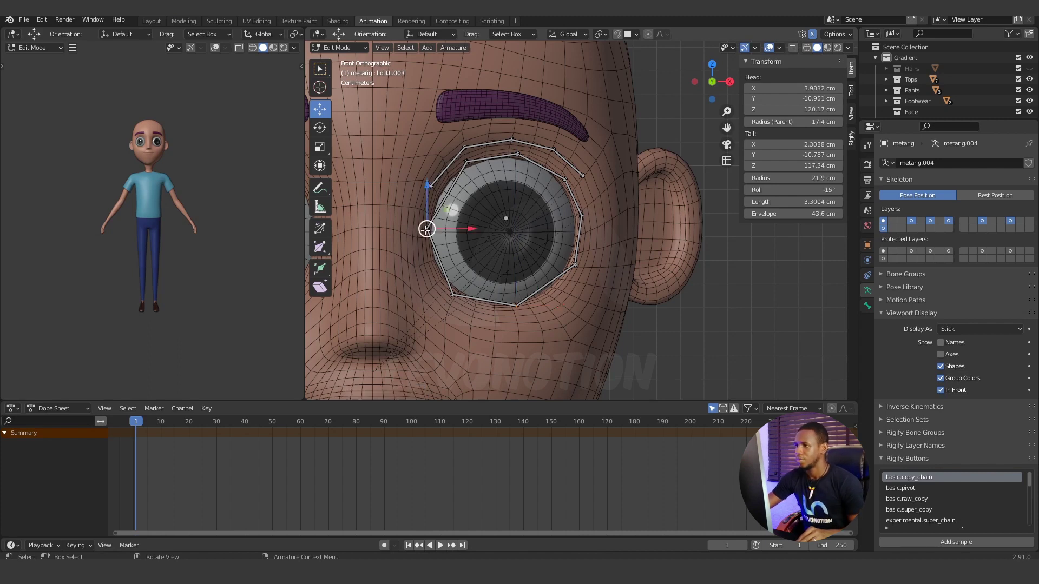
left_click_drag(474, 227, 474, 227)
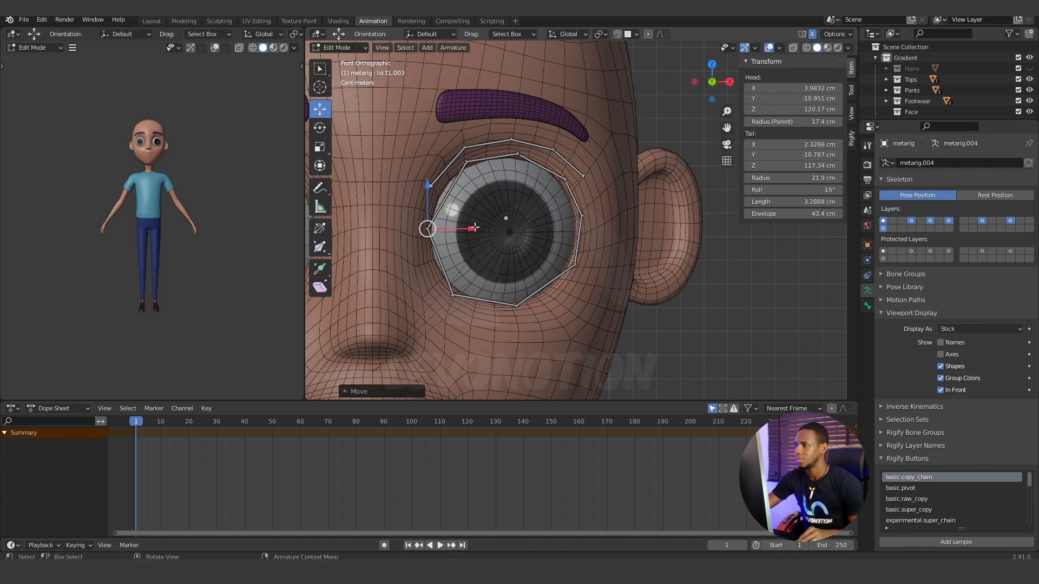
left_click(582, 217)
key("c")
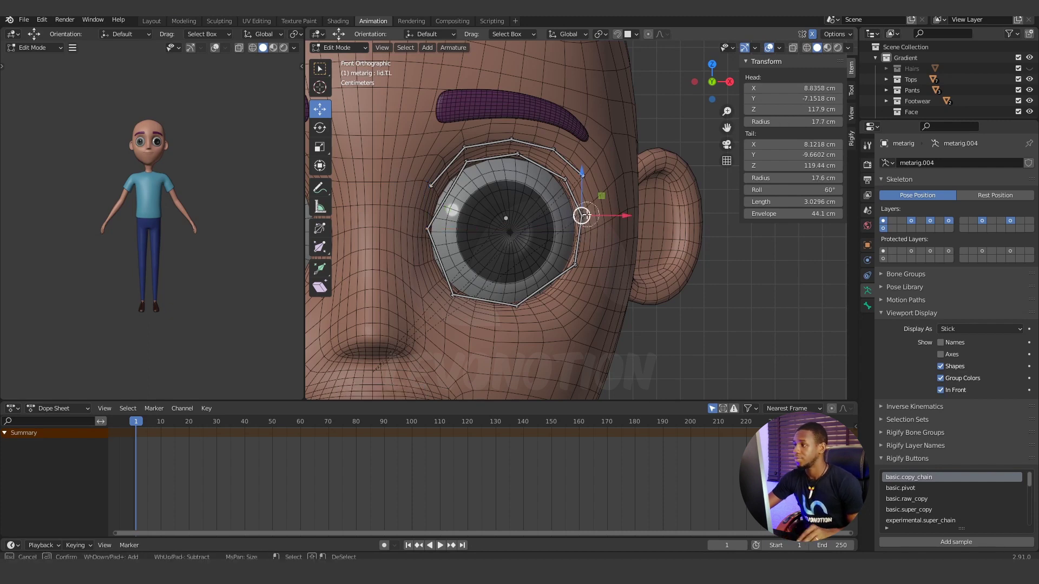
key("Escape")
left_click_drag(583, 171, 577, 182)
left_click_drag(627, 228, 621, 226)
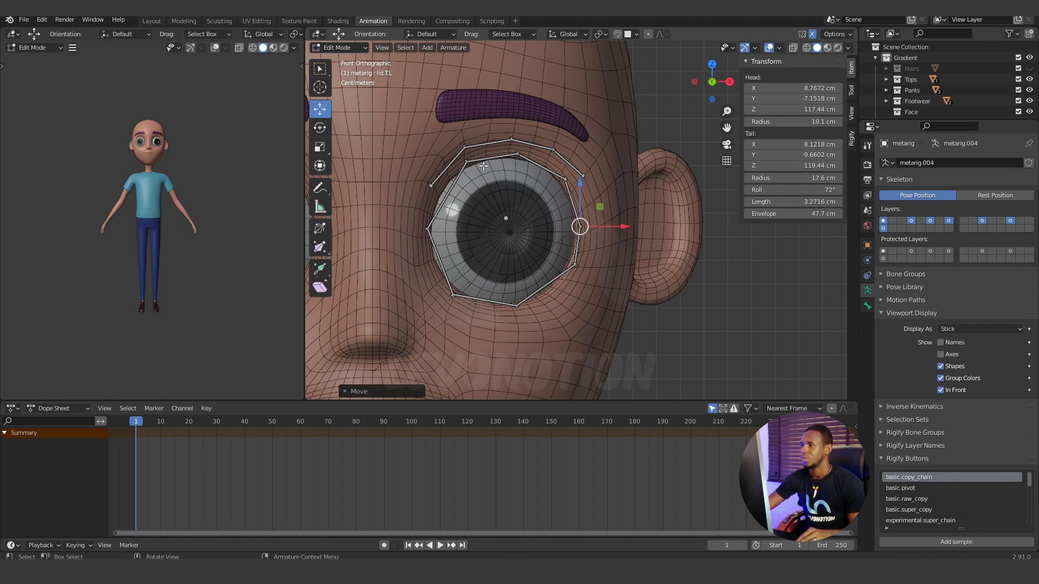
Step: Move the left upper eyelid's nose-side joint about 0.7 cm toward the nose and 0.5 cm down onto the eyeball's rim
left_click(462, 139)
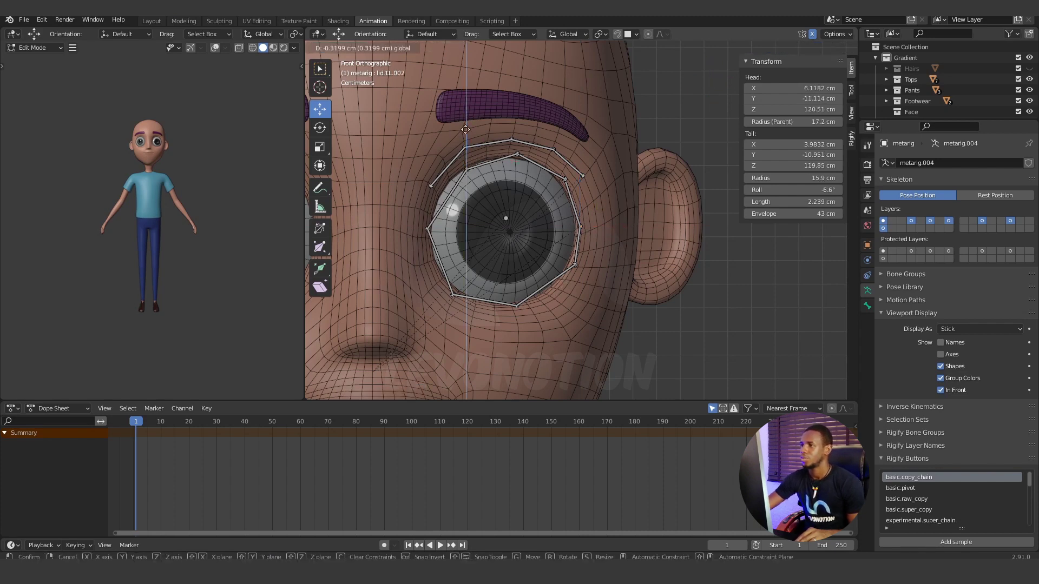
left_click_drag(513, 182, 493, 174)
left_click_drag(450, 139, 455, 132)
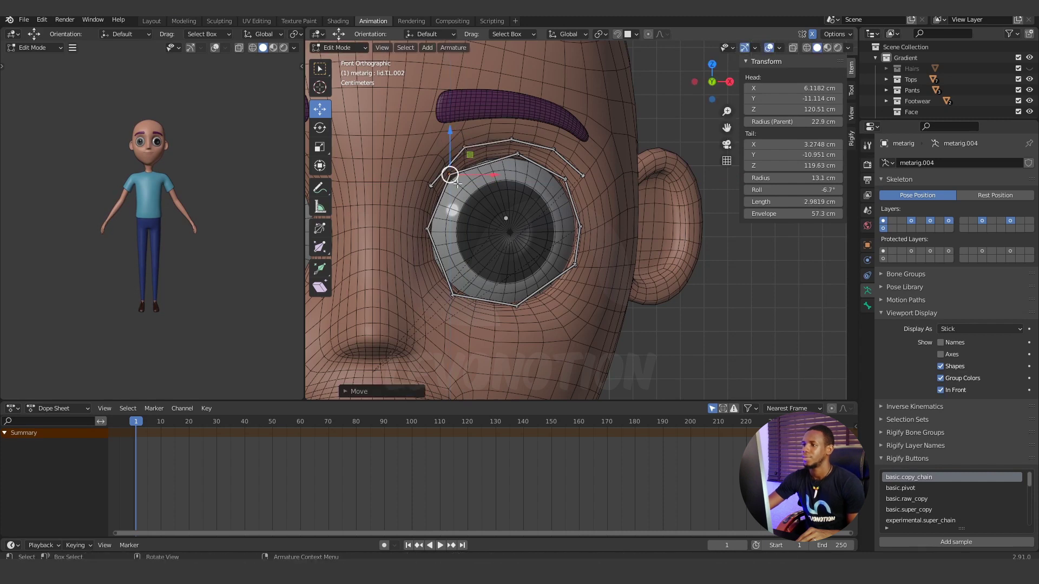
Step: Shift the left lower eyelid's nose-side joint about 0.2 cm up and 0.05 cm inward, and its middle joint about 0.07 cm inward
left_click(454, 295)
left_click_drag(453, 254, 458, 245)
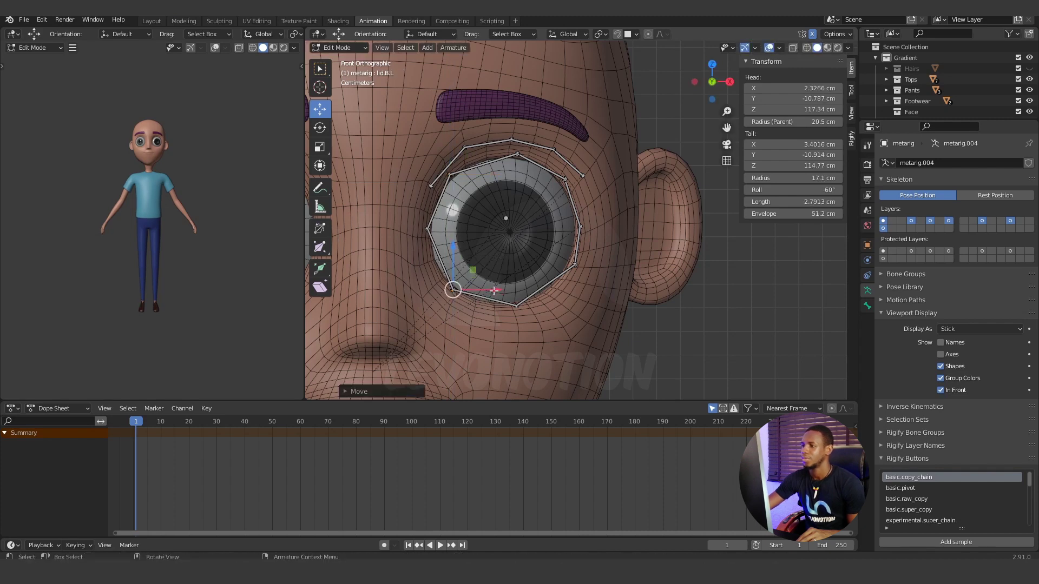
left_click_drag(494, 291, 491, 291)
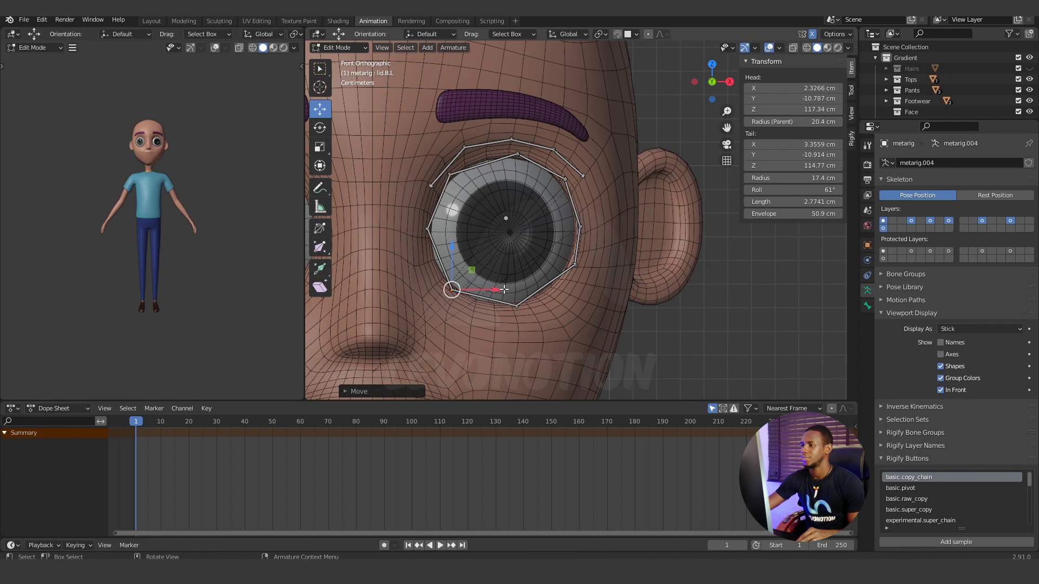
left_click(516, 307)
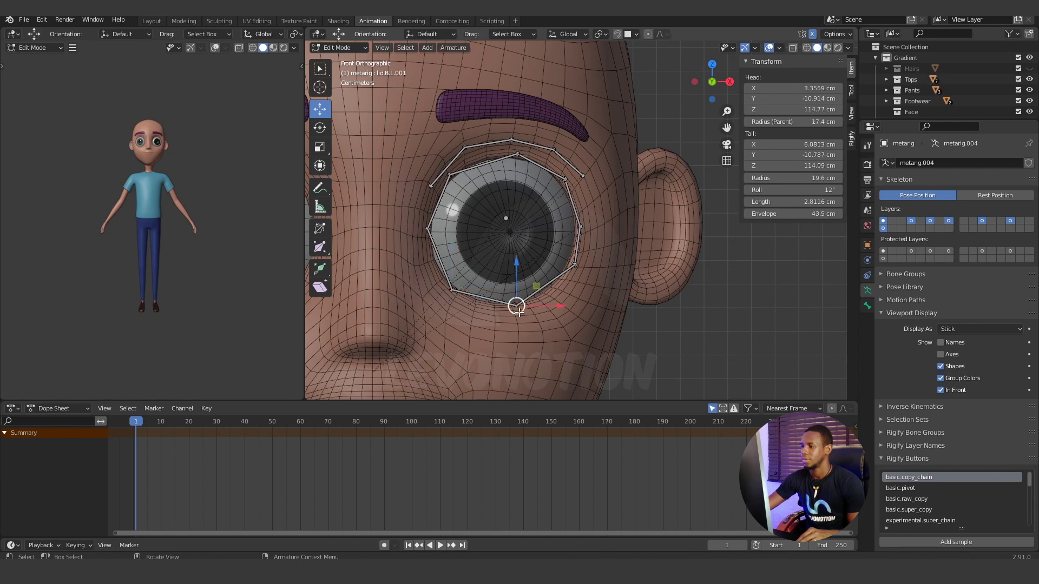
key("g")
key("x")
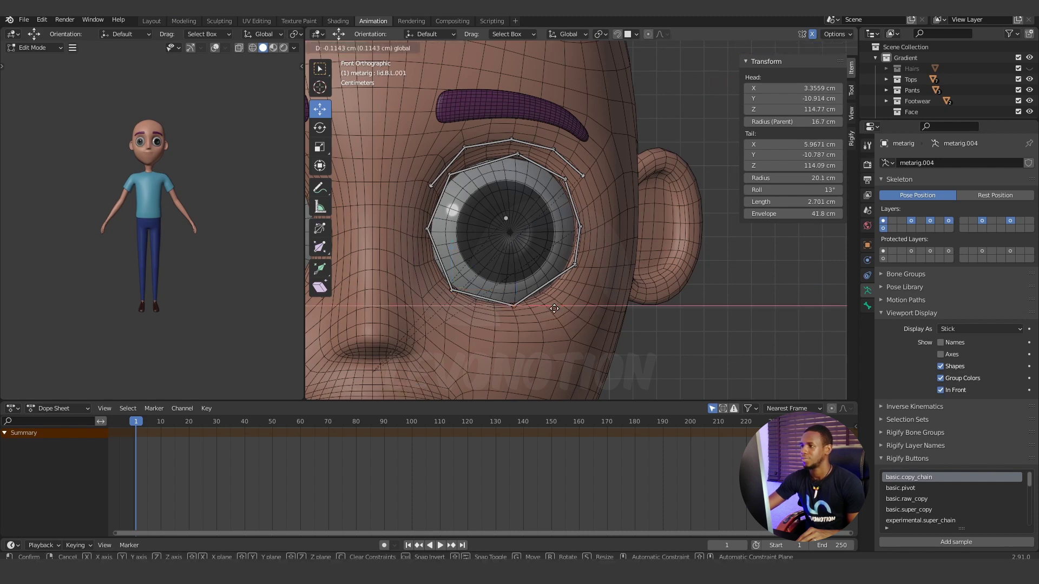
left_click(555, 307)
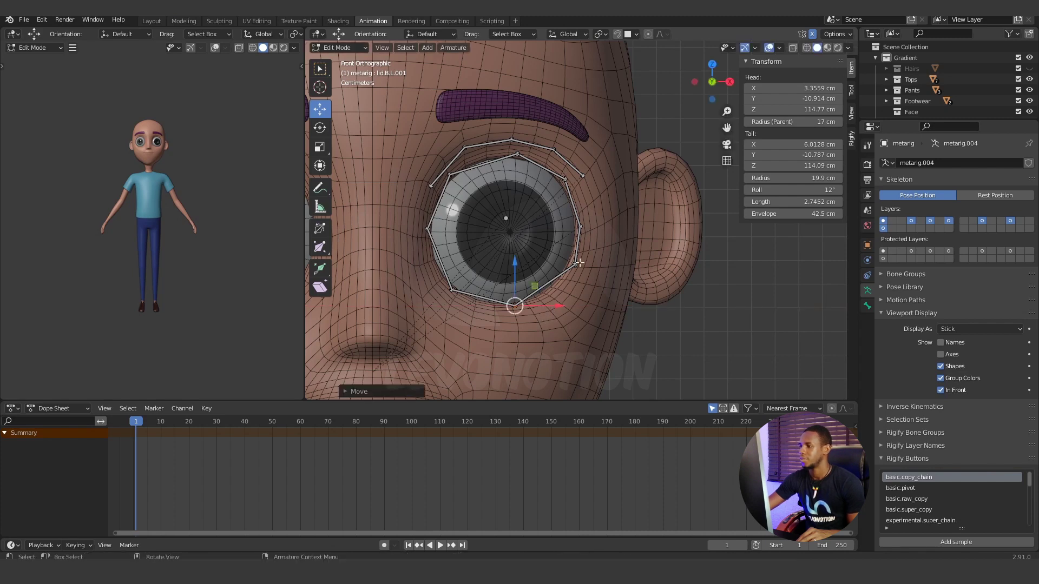
Step: Move the left lower eyelid's outer joint about 0.6 cm inward along X and lower it onto the eyeball's rim
left_click(576, 224)
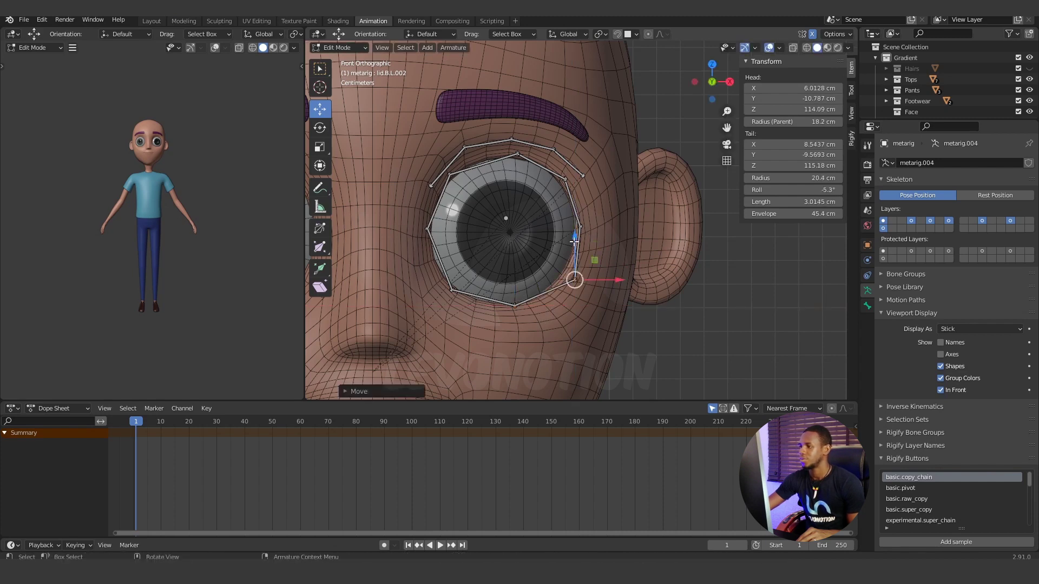
left_click_drag(617, 280, 601, 280)
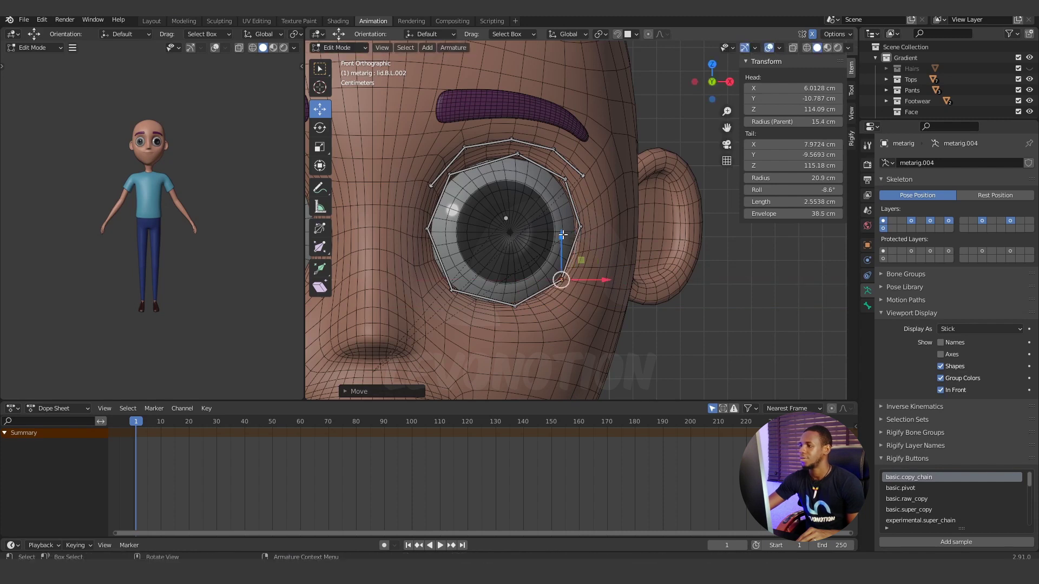
left_click_drag(560, 235, 605, 285)
Step: Move the left lower eyelid's middle joint about 0.23 cm inward and 0.03 cm down, and the upper eyelid's middle joint about 0.27 cm inward
left_click(514, 306)
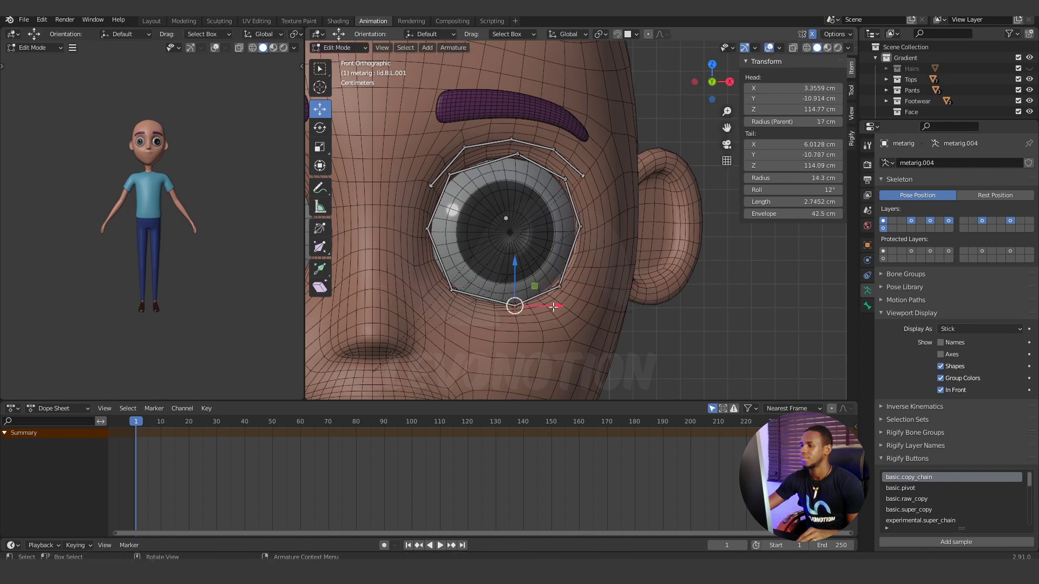
left_click_drag(554, 307, 547, 312)
left_click_drag(511, 262, 510, 265)
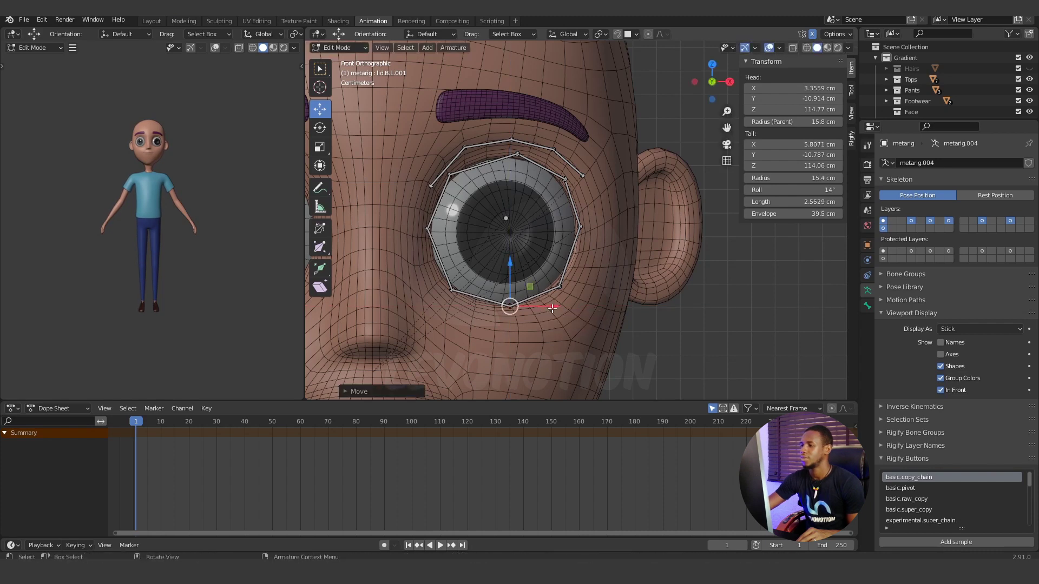
left_click_drag(550, 308, 551, 311)
left_click_drag(510, 263, 511, 264)
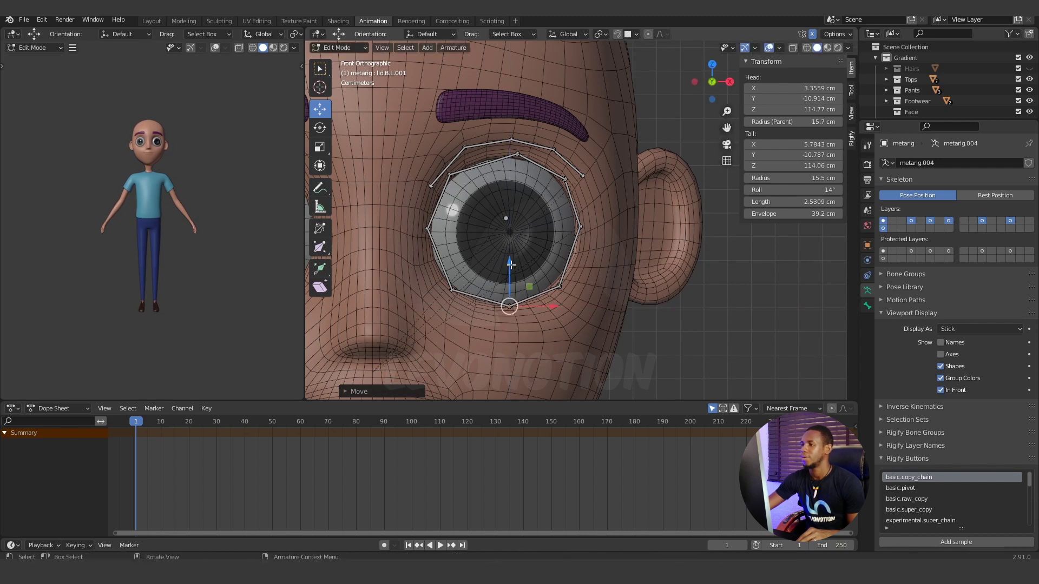
left_click(511, 156)
left_click_drag(553, 156, 551, 154)
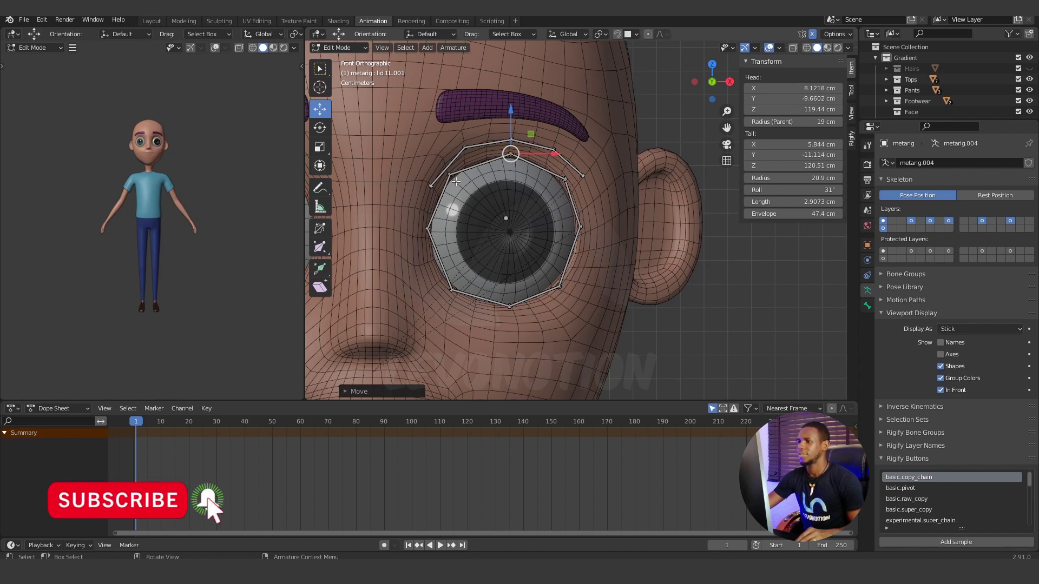
Step: Select all four left lower brow bones, turn off In Front display, and shift them about 0.07 cm forward along Y in right view
left_click(434, 185)
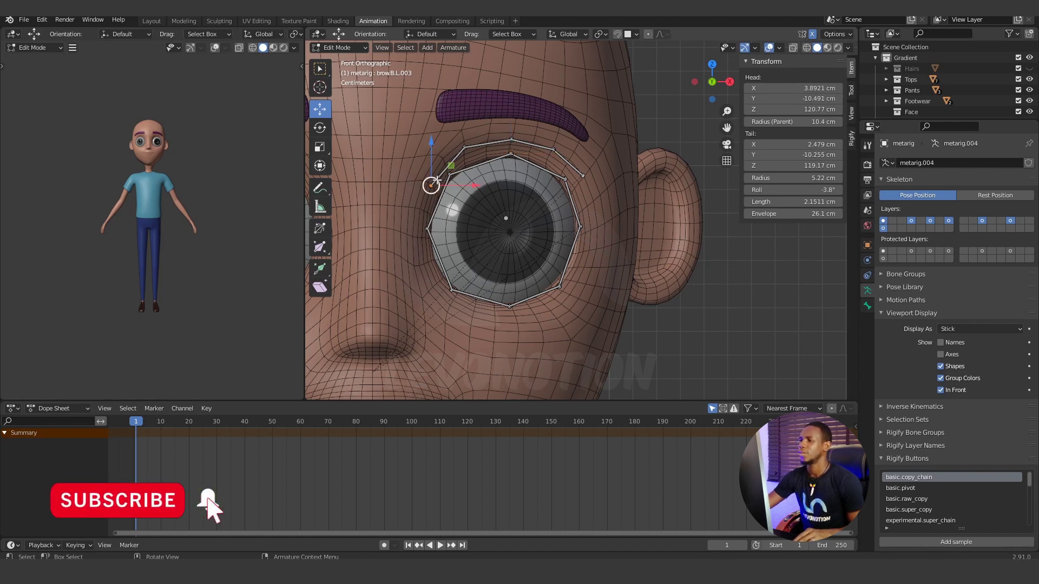
left_click(483, 146)
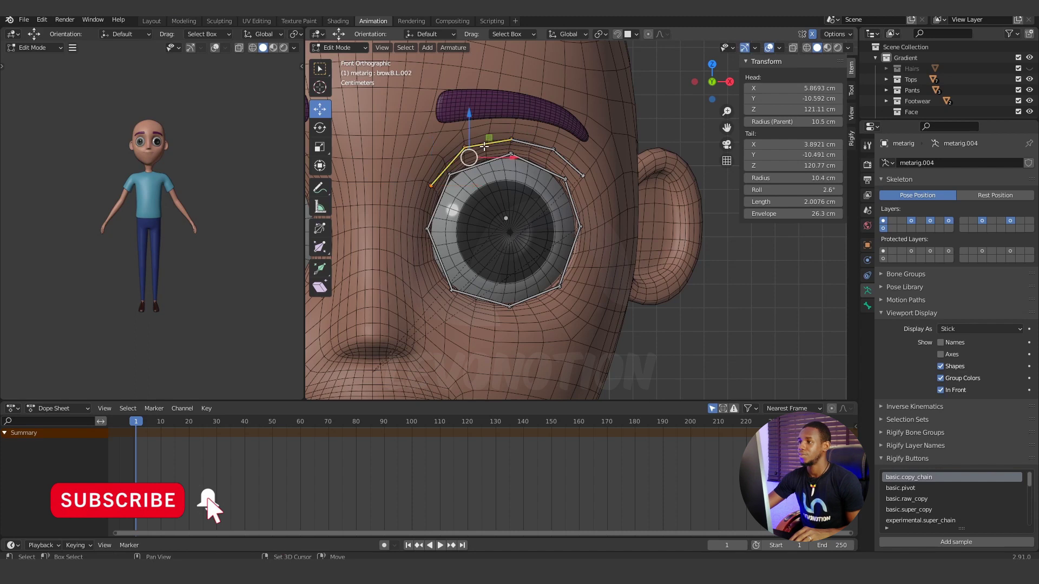
left_click(530, 144, "shift")
left_click(562, 160, "shift")
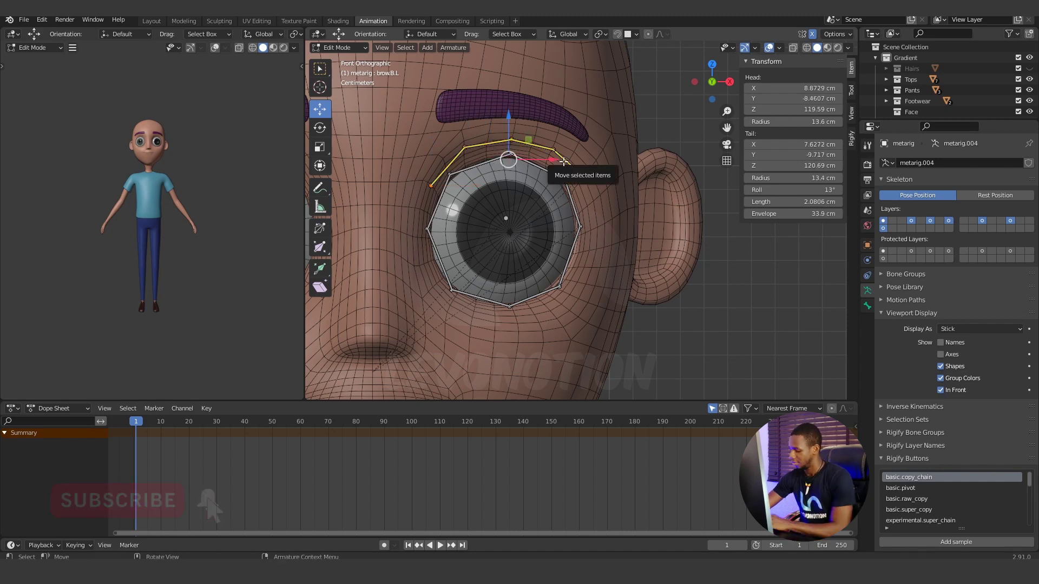
middle_click_drag(563, 160, 563, 161)
key("KP_3")
middle_click_drag(671, 178, 579, 176, "shift")
scroll(578, 177, "up", 2)
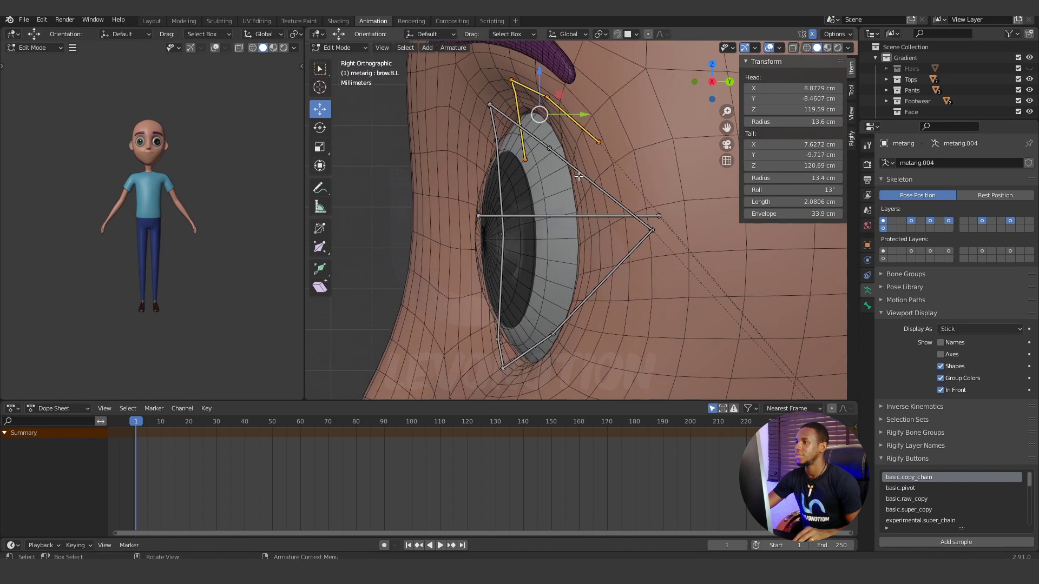
left_click(940, 390)
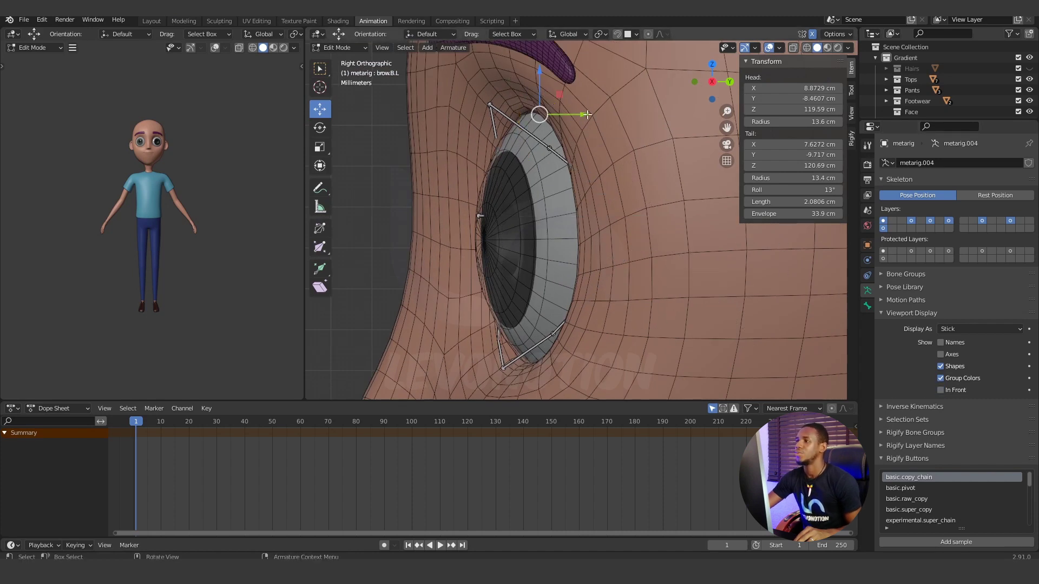
left_click_drag(587, 114, 582, 115)
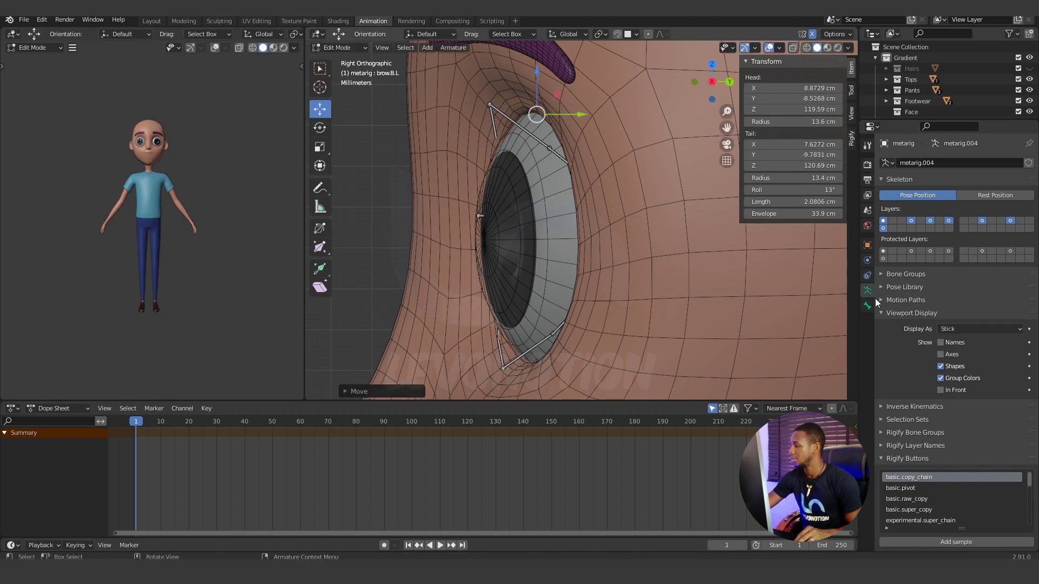
Step: Move the left lower brow's outermost joint about 0.46 cm forward along Y with In Front display off
left_click(940, 389)
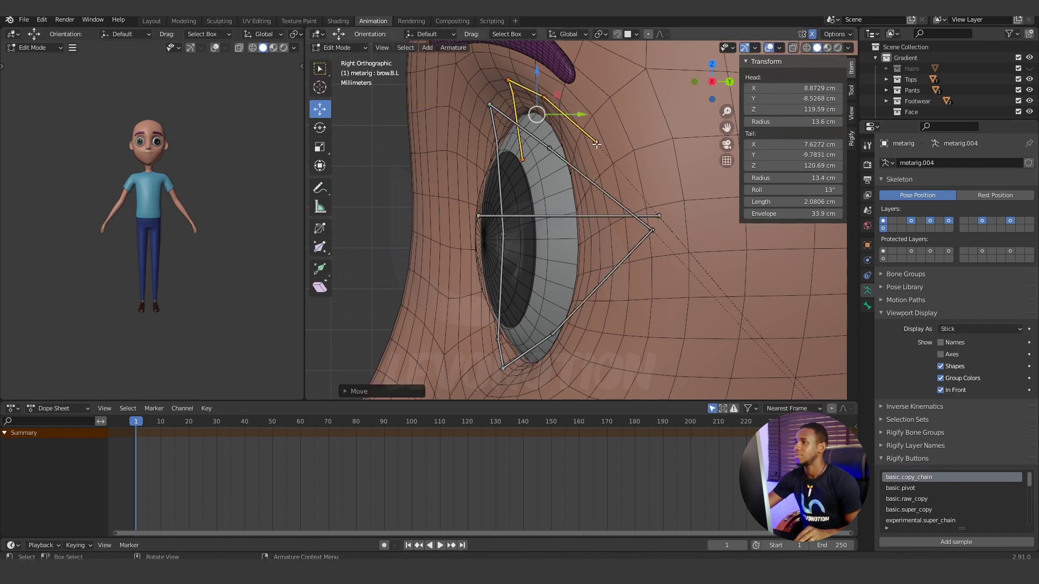
left_click(596, 144)
left_click(939, 390)
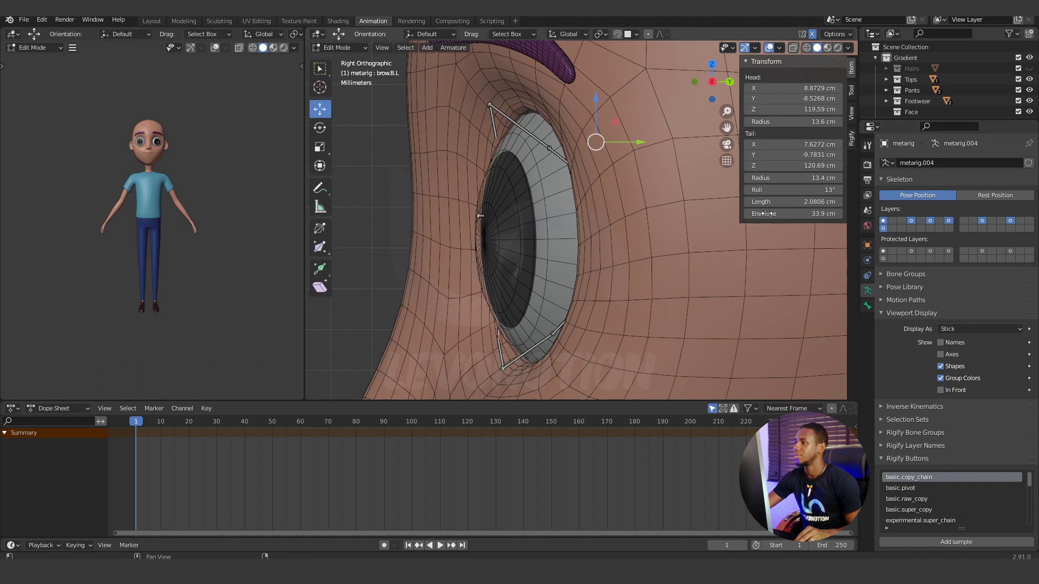
left_click_drag(638, 142, 616, 142)
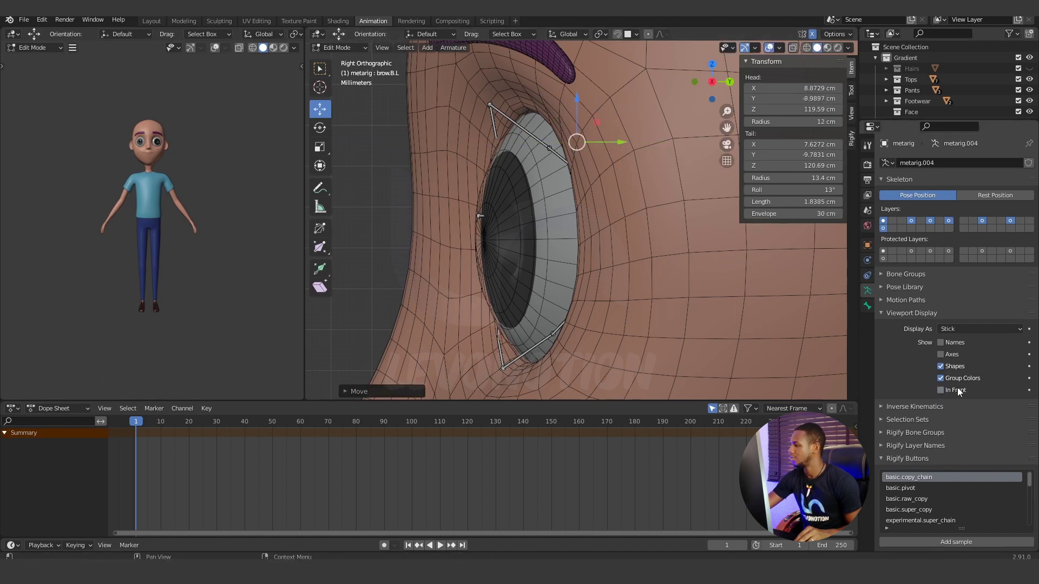
Step: Move the joint between the two nose-side lower brow bones about 0.8 cm forward along Y, checking it with In Front display off
left_click(940, 389)
left_click(544, 97)
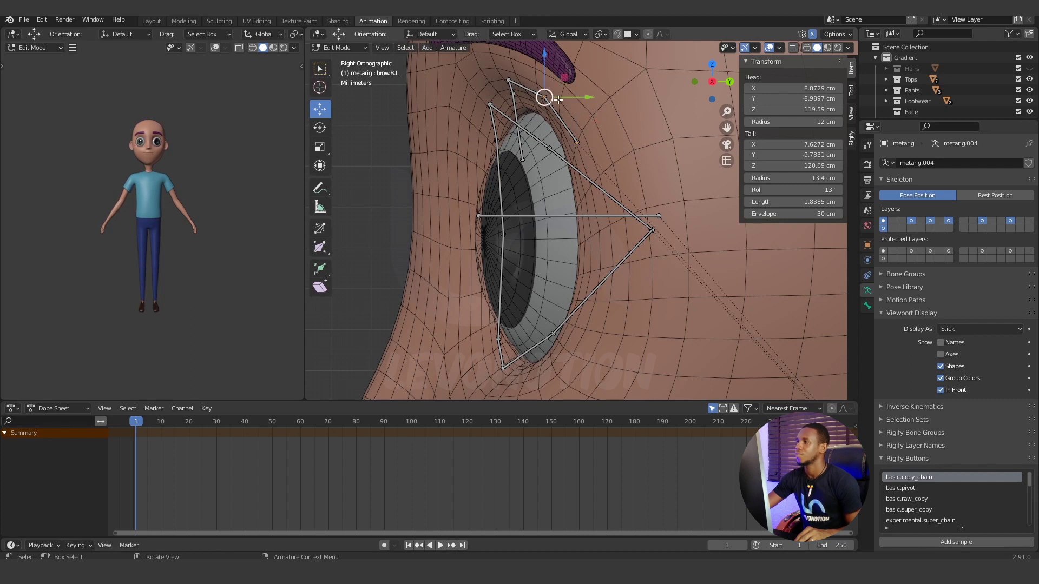
left_click(510, 91)
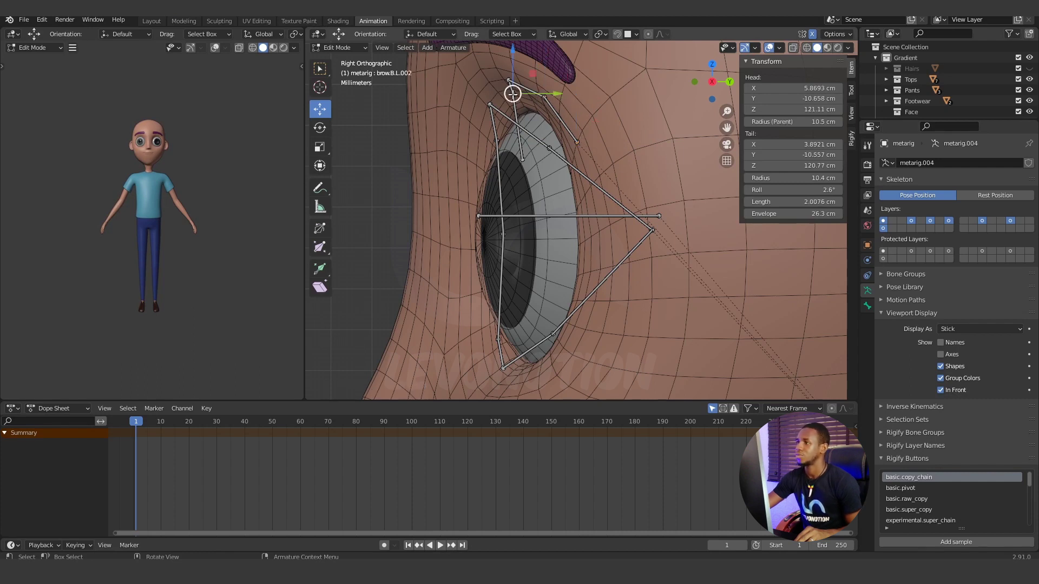
left_click(939, 390)
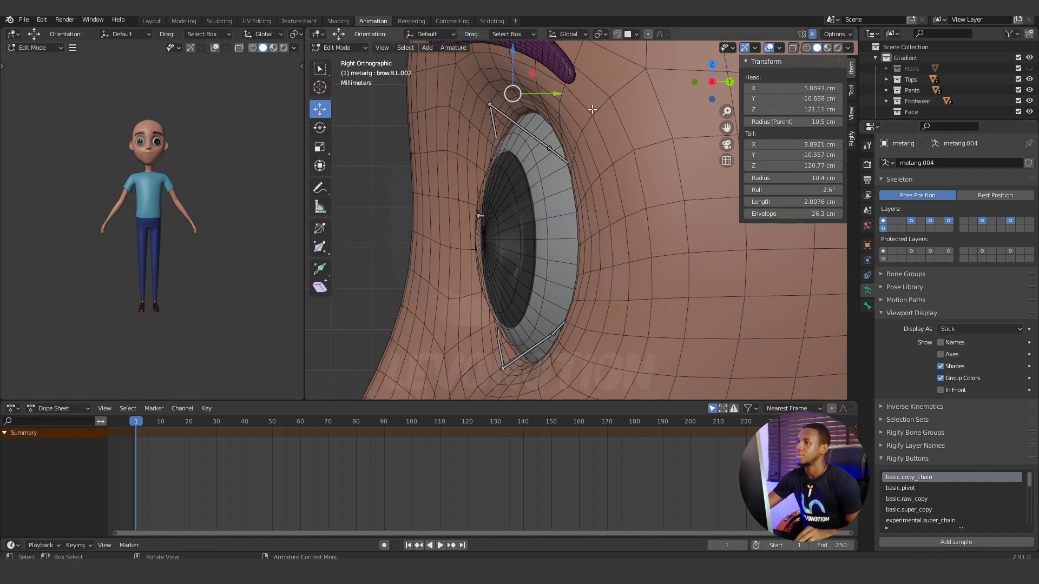
left_click_drag(557, 93, 520, 98)
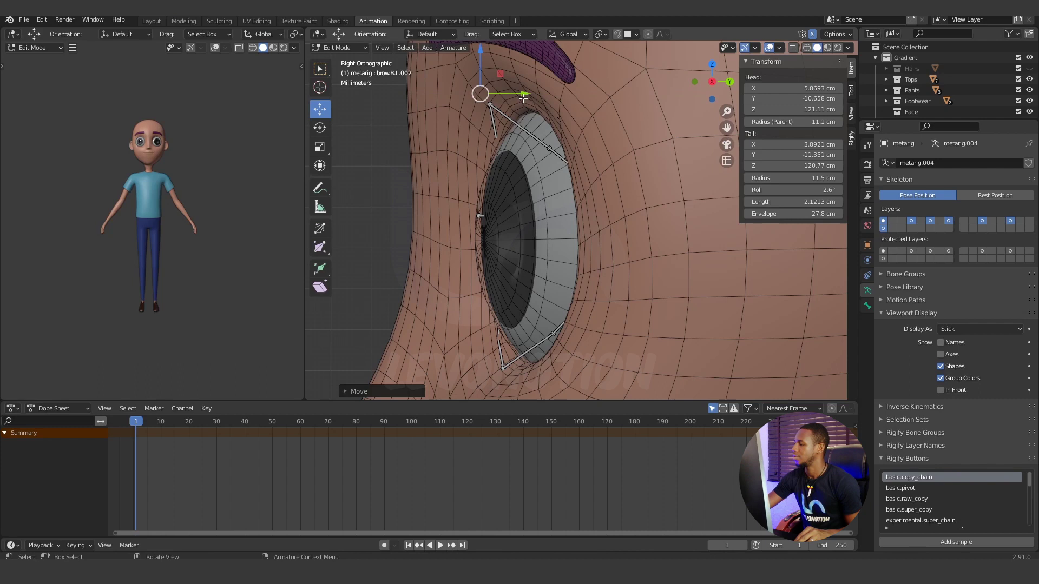
left_click(940, 390)
Step: Move the left lower brow's nose-side end joint about 1.28 cm forward along Y, and check it against the mesh by toggling In Front display
mouse_move(574, 216)
middle_mouse_down()
mouse_move(642, 206)
mouse_move(483, 173)
middle_mouse_up()
scroll(484, 173, "down", 1)
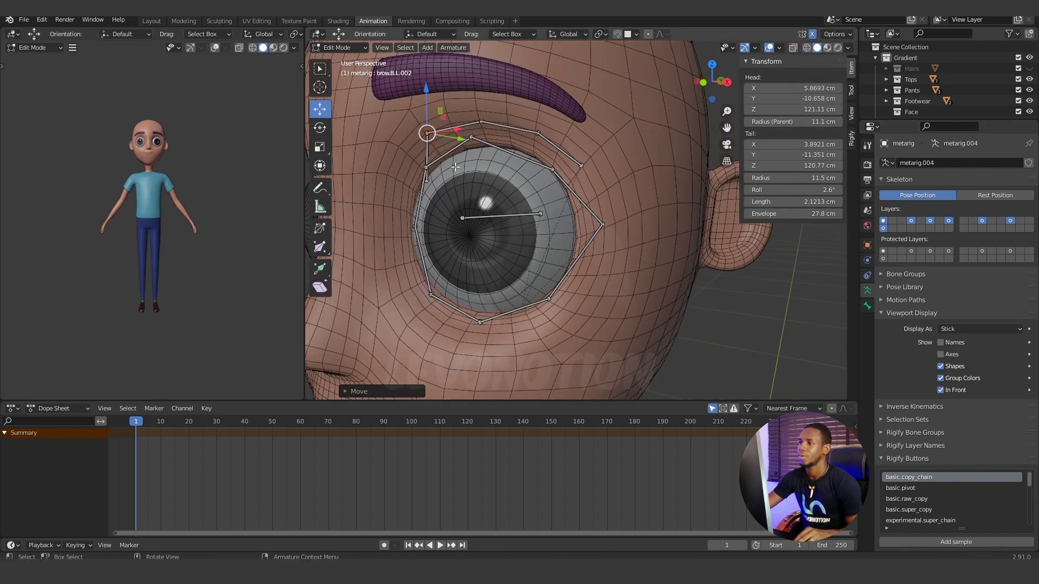
left_click(428, 179)
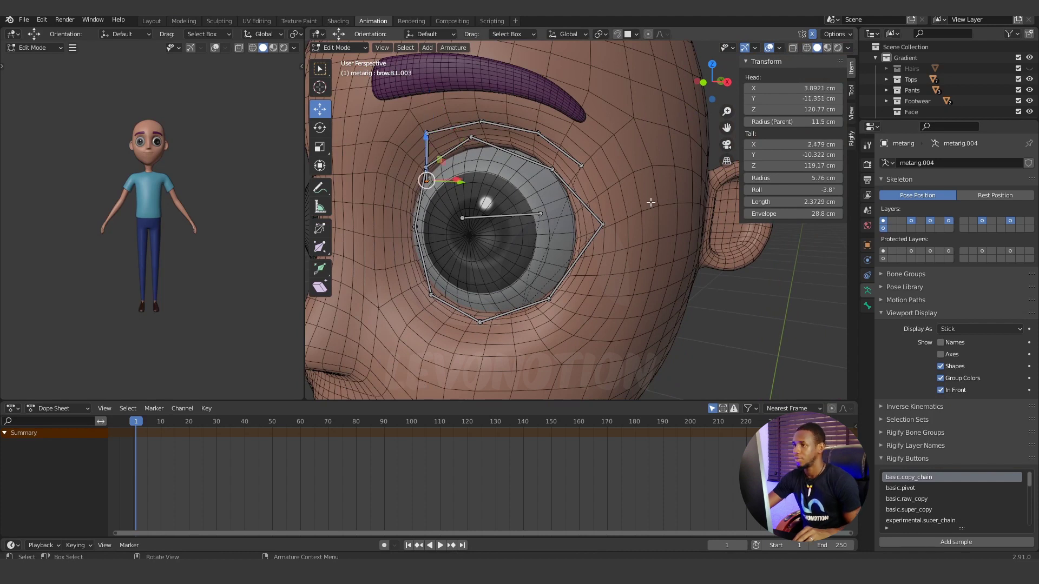
middle_click_drag(649, 202, 608, 197)
left_click_drag(587, 178, 546, 178)
left_click(940, 390)
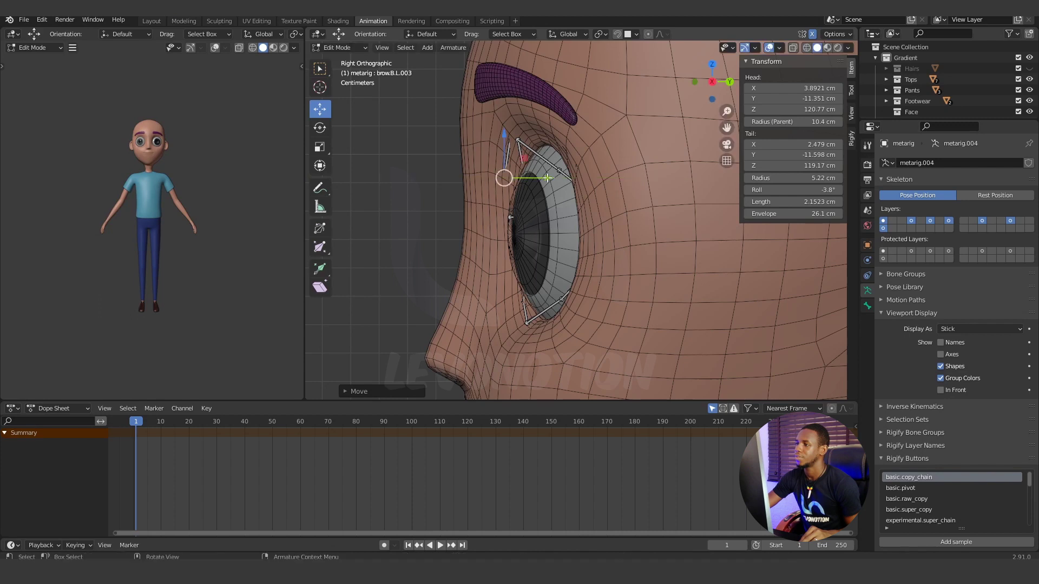
middle_click_drag(545, 177, 730, 184)
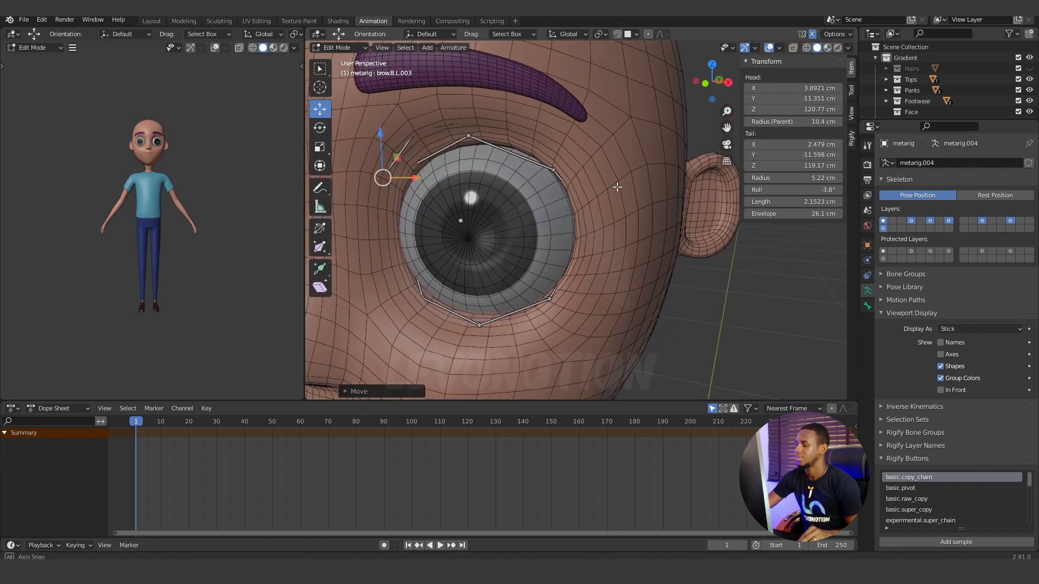
left_click(942, 390)
scroll(548, 238, "down", 3)
scroll(549, 238, "up", 3)
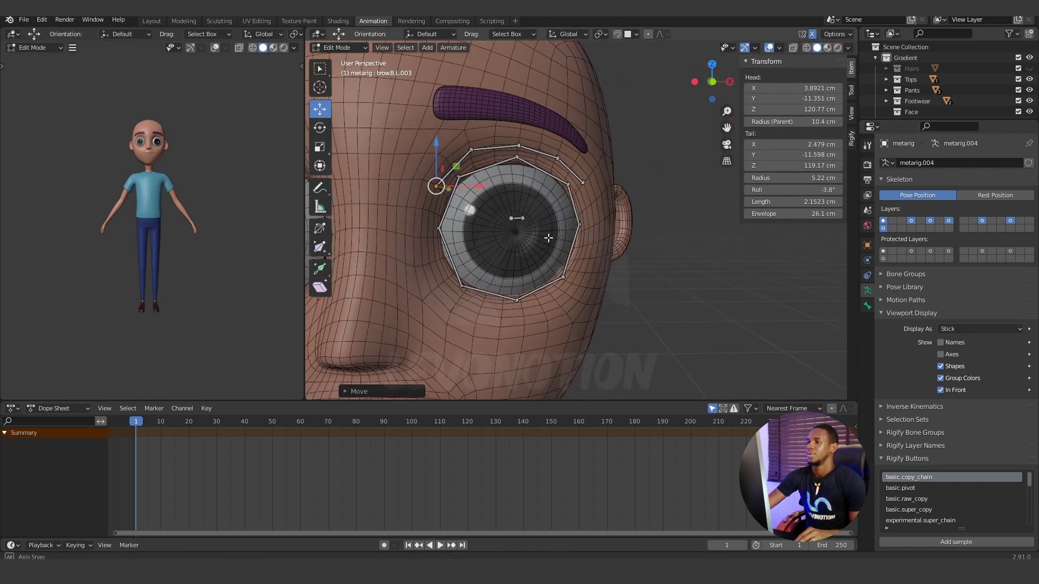
Step: Select the left upper eyelid's top middle joint, turn off In Front display, and move it about 0.98 cm back along Y
middle_click_drag(548, 238, 544, 241)
scroll(544, 241, "down", 3)
scroll(541, 241, "up", 3)
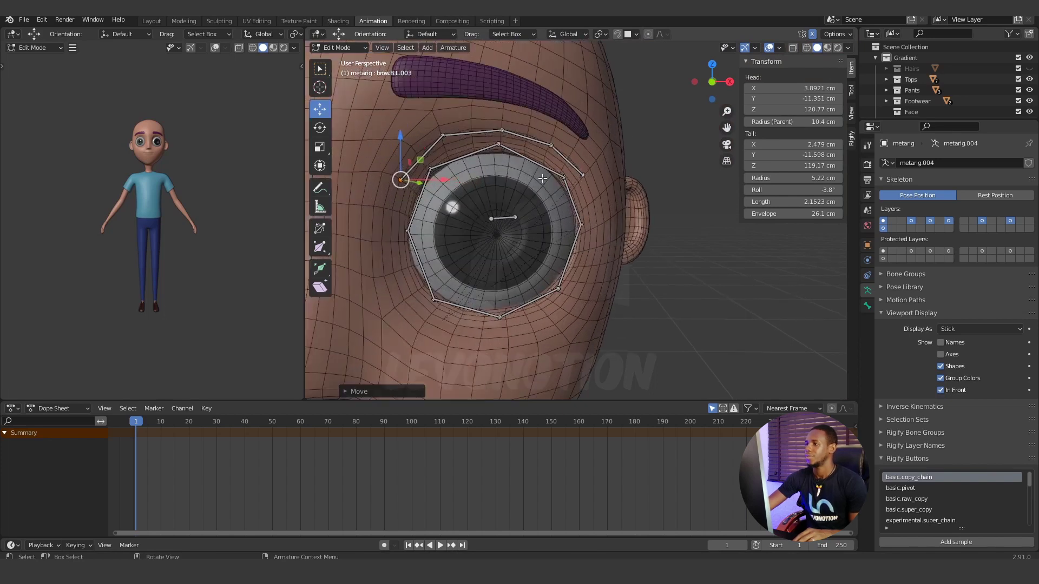
left_click(532, 161)
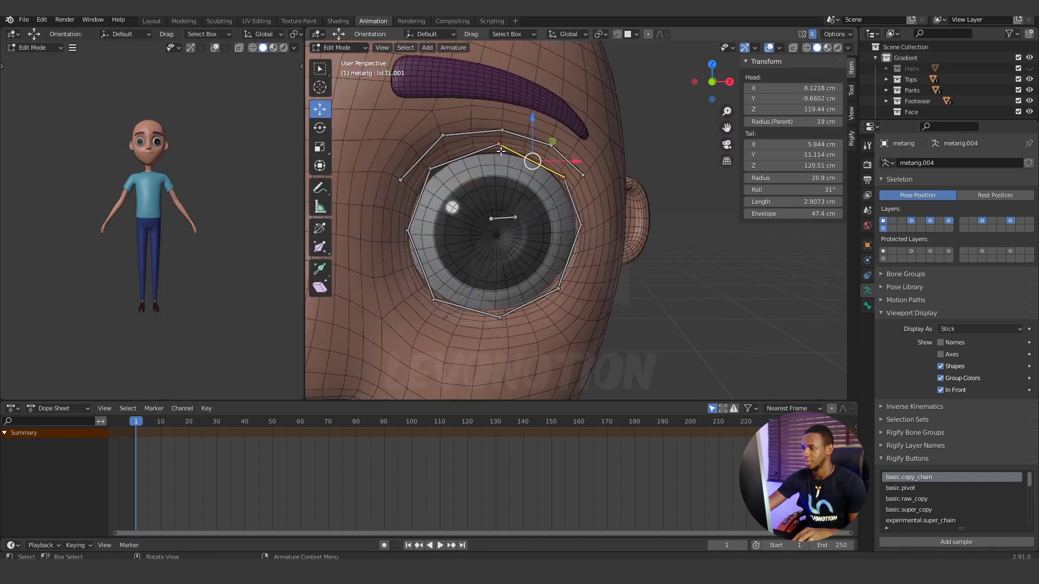
key("c")
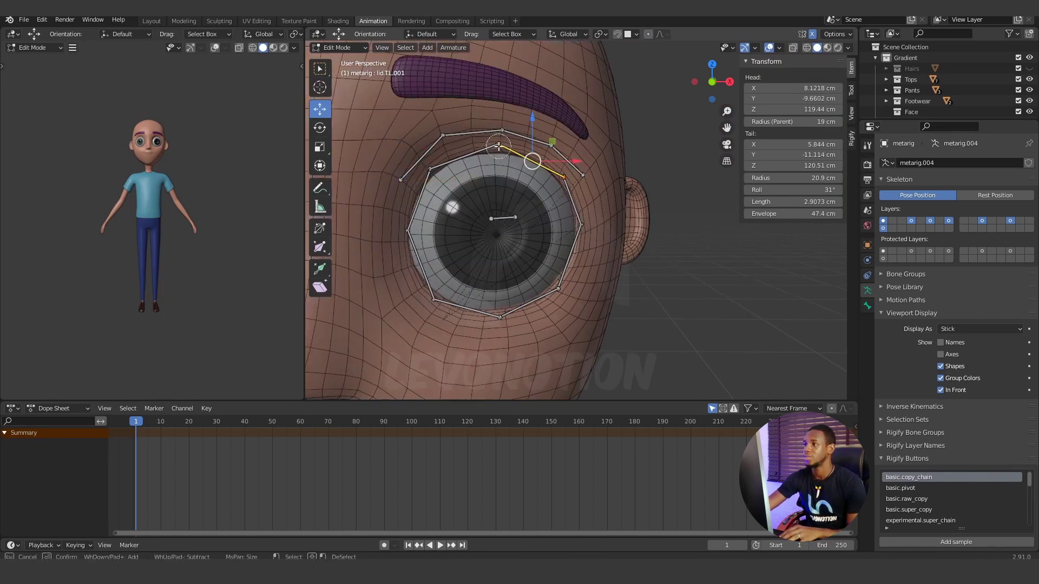
left_click(498, 145)
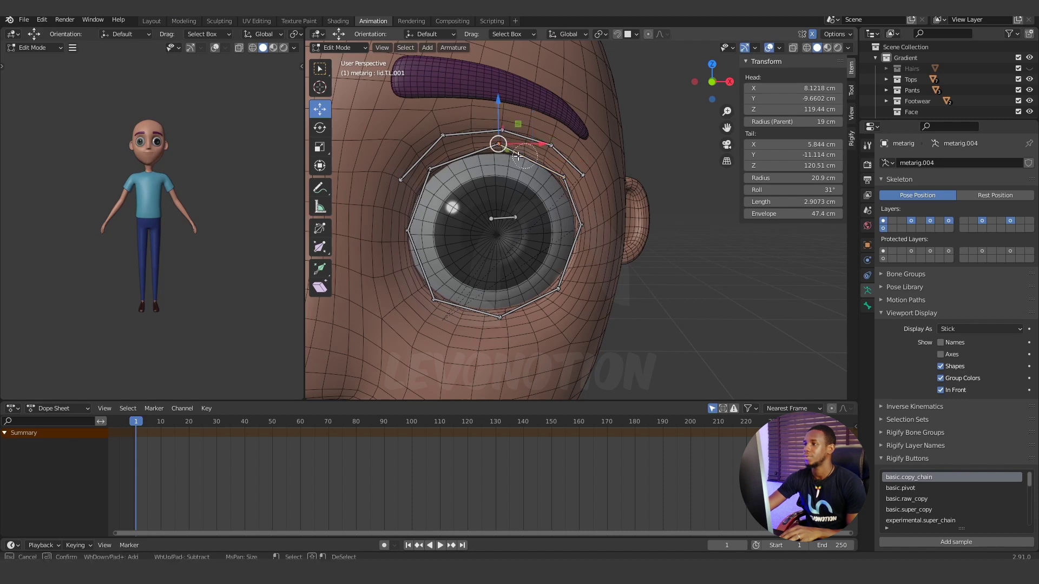
key("Escape")
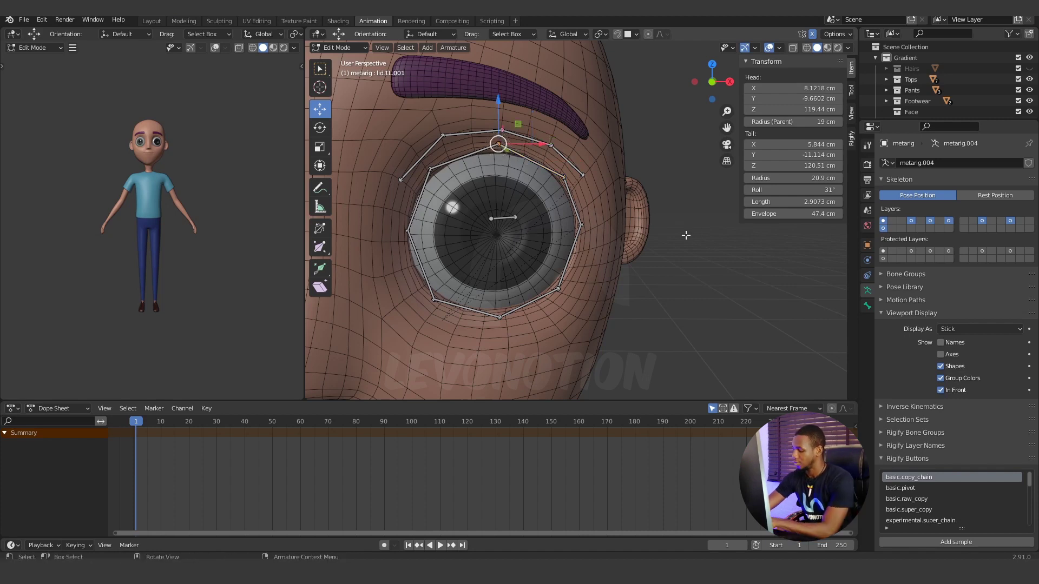
key("KP_3")
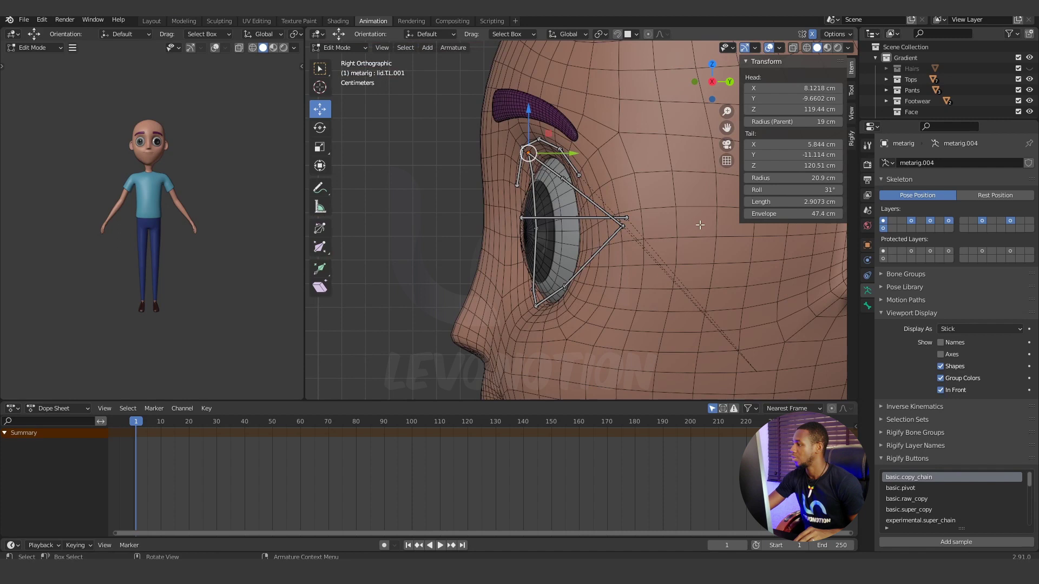
left_click(941, 390)
left_click_drag(572, 154, 597, 152)
key("KP_1")
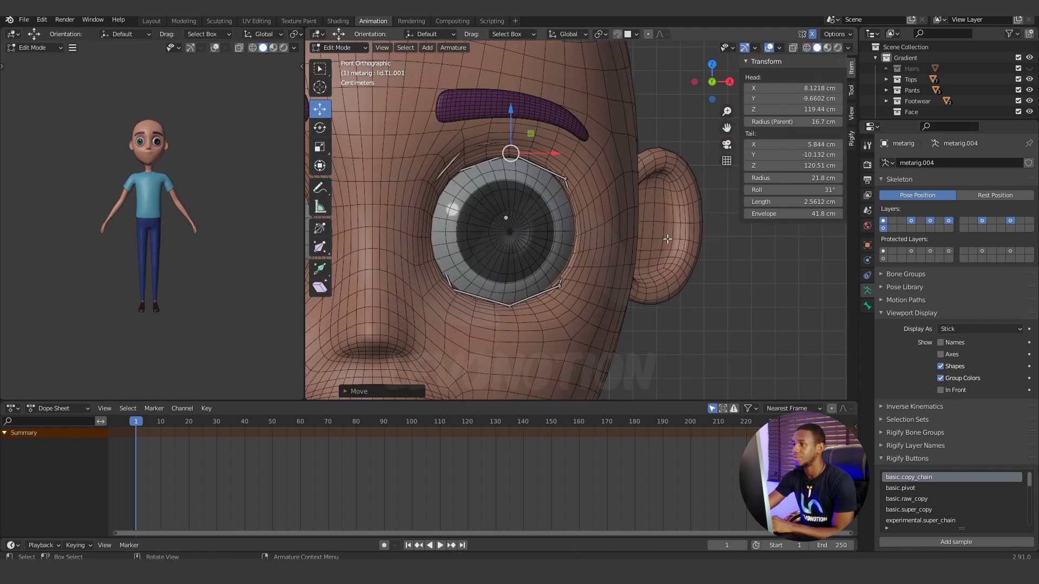
Step: Move the left upper eyelid's outer joint about 0.43 cm back along Y, and turn In Front display back on
left_click(564, 179)
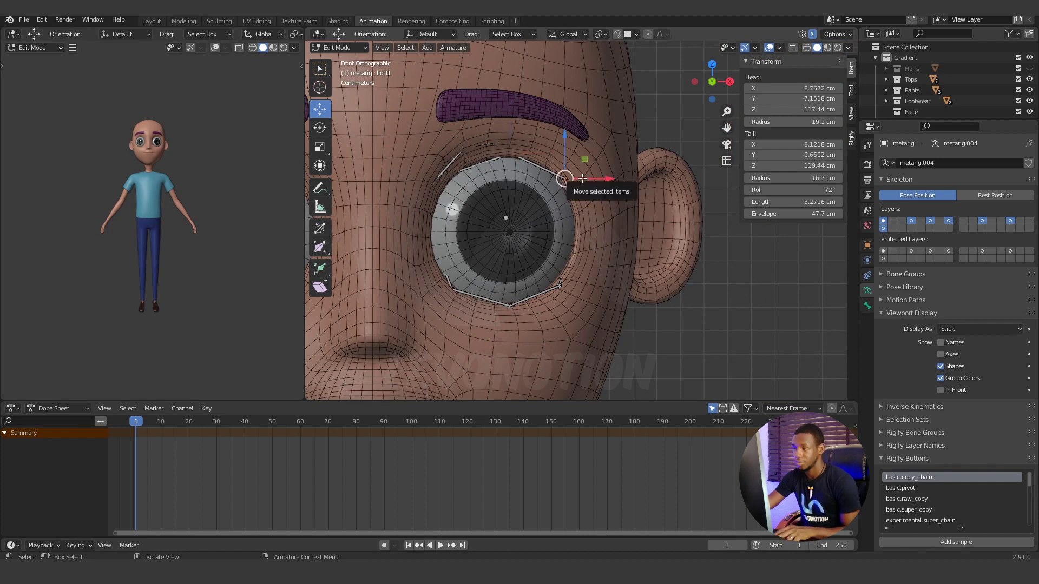
key("KP_3")
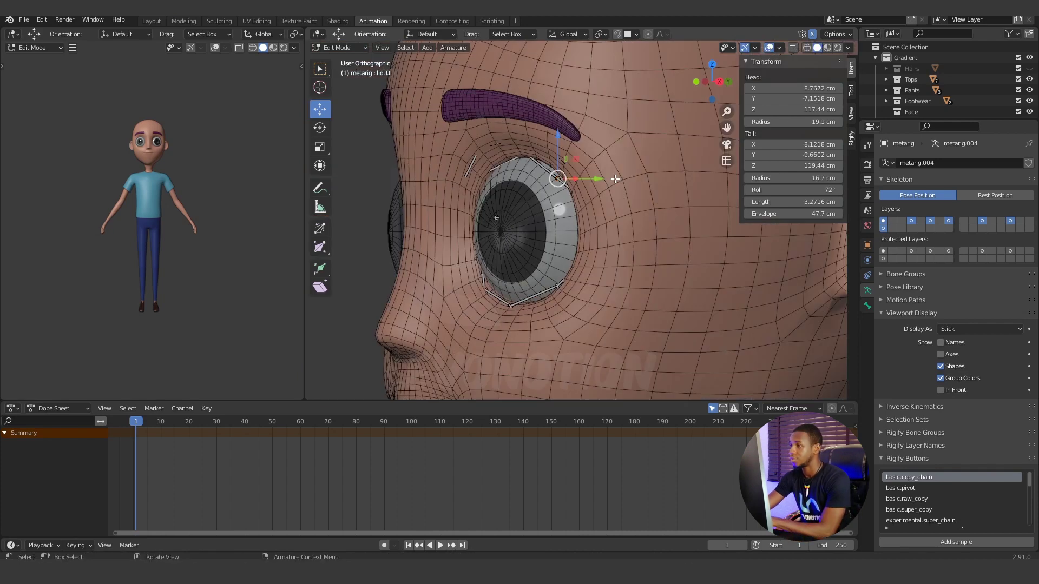
key("g")
key("y")
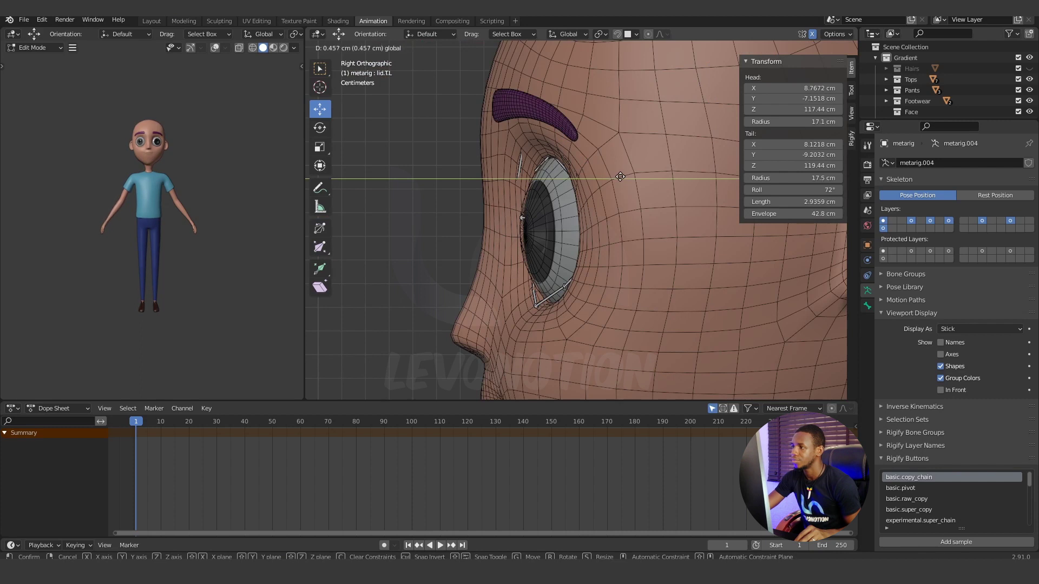
left_click(619, 175)
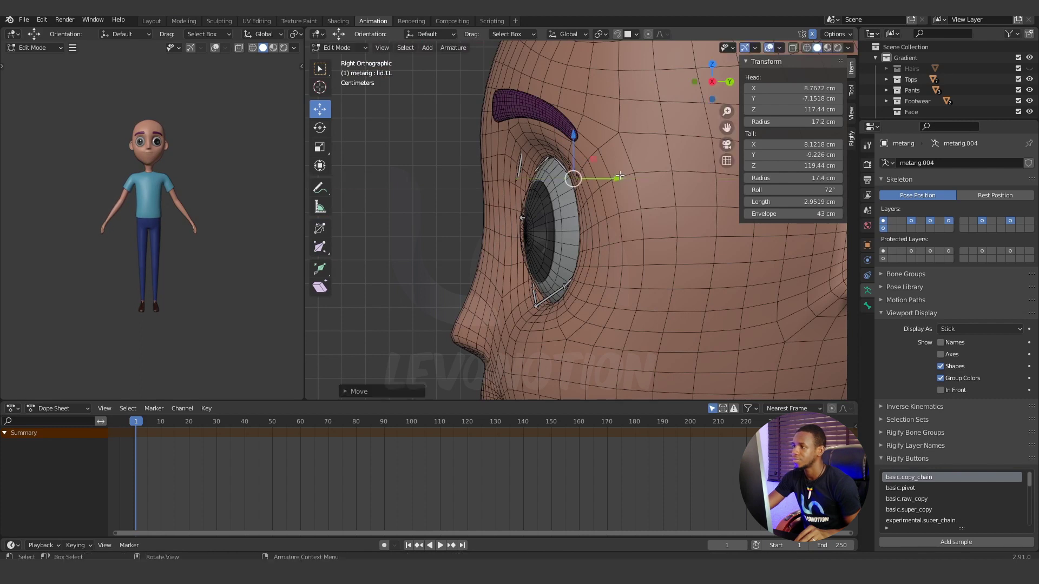
key("KP_1")
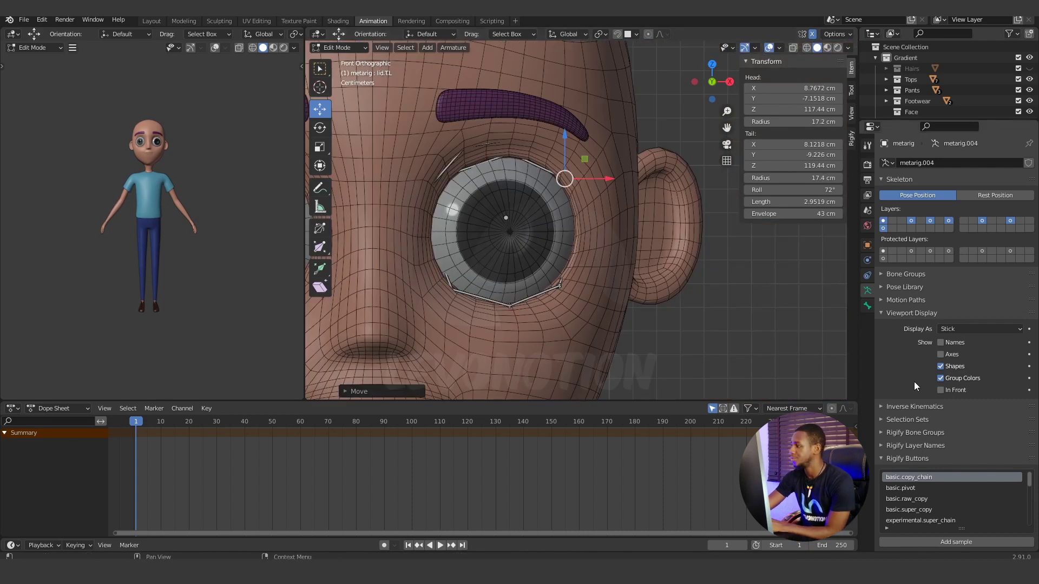
left_click(940, 390)
Step: Move the left eye's outer corner joint about 1.71 cm forward along Y, checking it against the mesh with In Front display off
left_click_drag(564, 178, 580, 226)
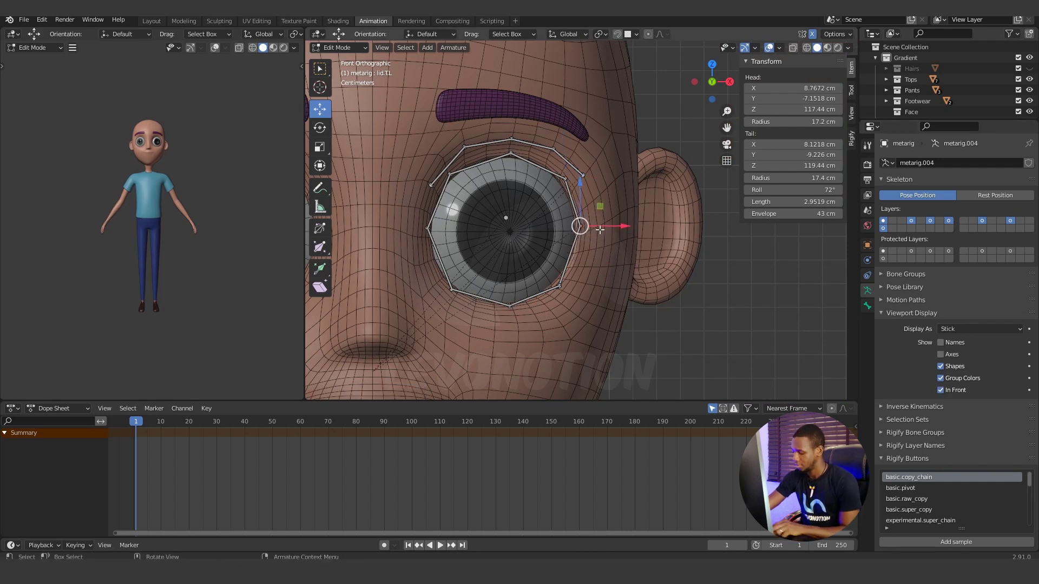
key("KP_3")
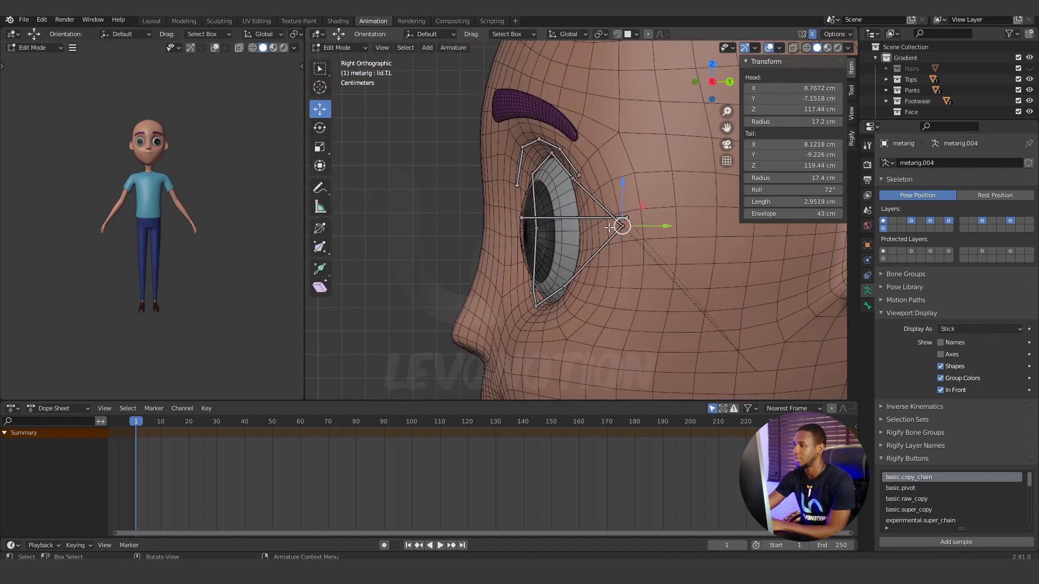
left_click(940, 390)
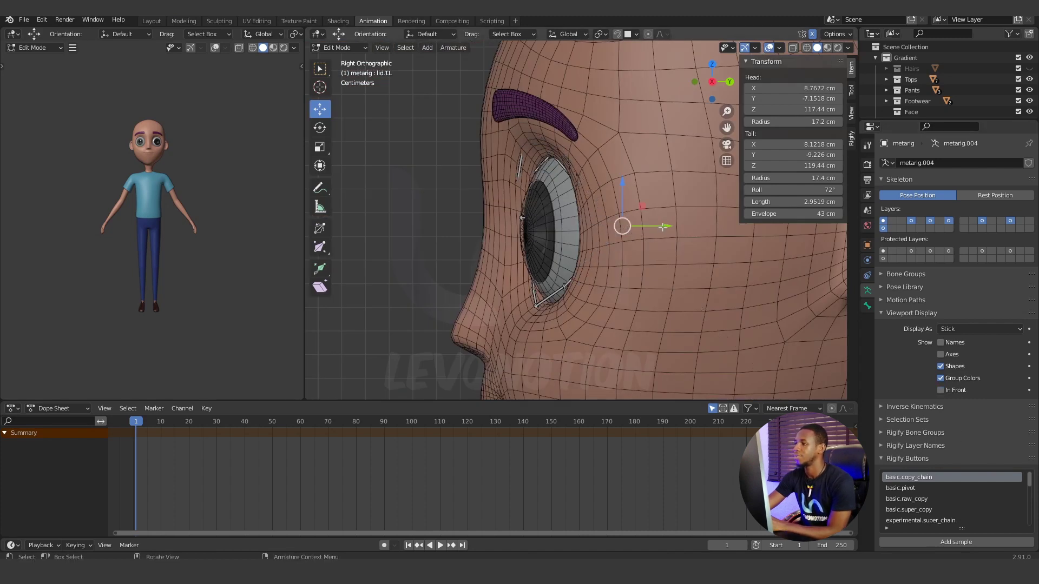
left_click_drag(662, 227, 620, 226)
middle_click_drag(619, 226, 619, 226)
scroll(620, 226, "up", 3)
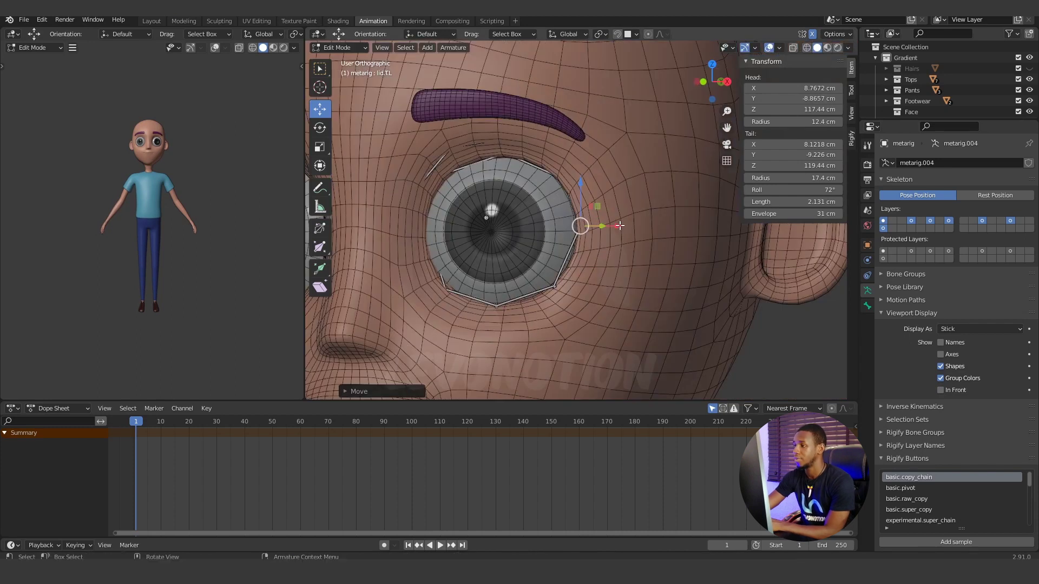
key("KP_1")
left_click(940, 390)
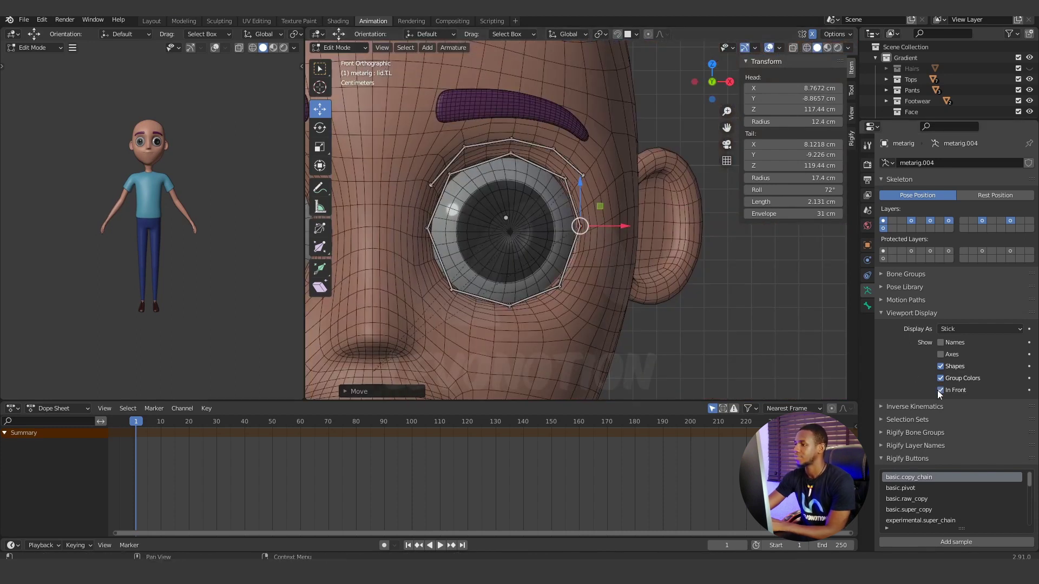
Step: Move the left lower eyelid's outer joint about 0.32 cm back along Y, checking it with In Front display off
left_click(563, 288)
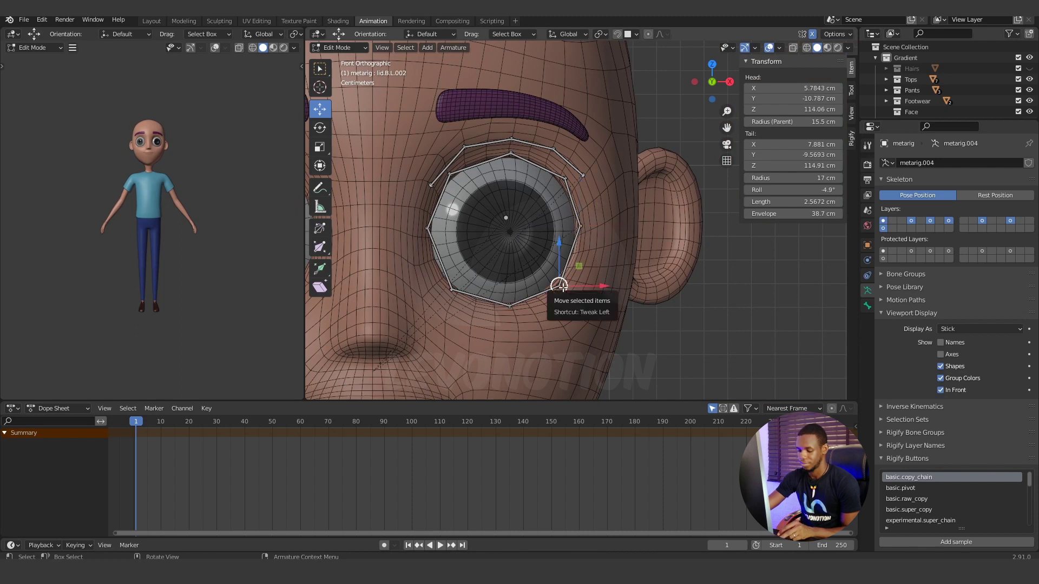
left_click(940, 390)
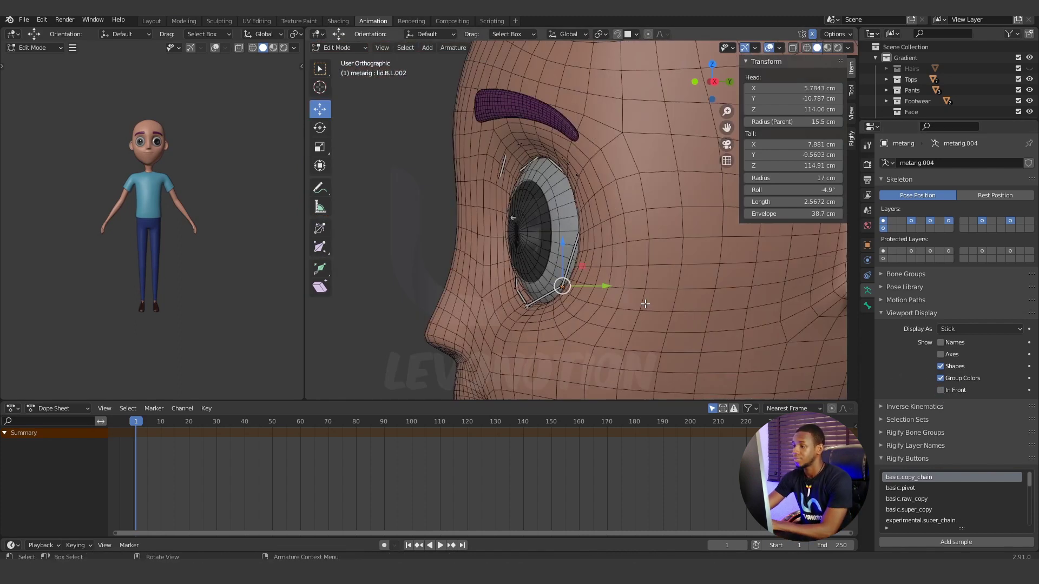
key("KP_3")
left_click_drag(610, 286, 623, 284)
key("KP_1")
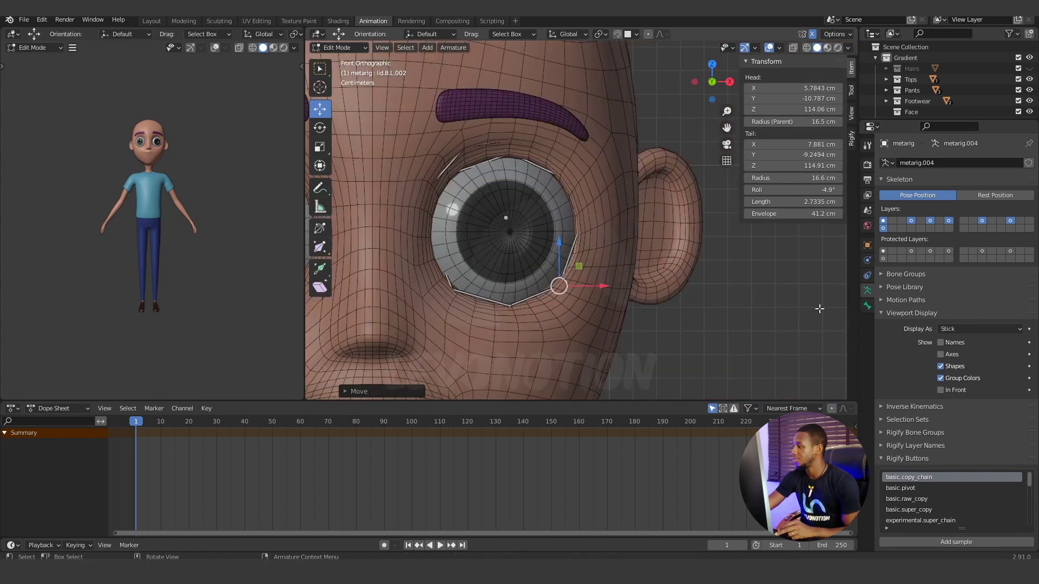
left_click(940, 390)
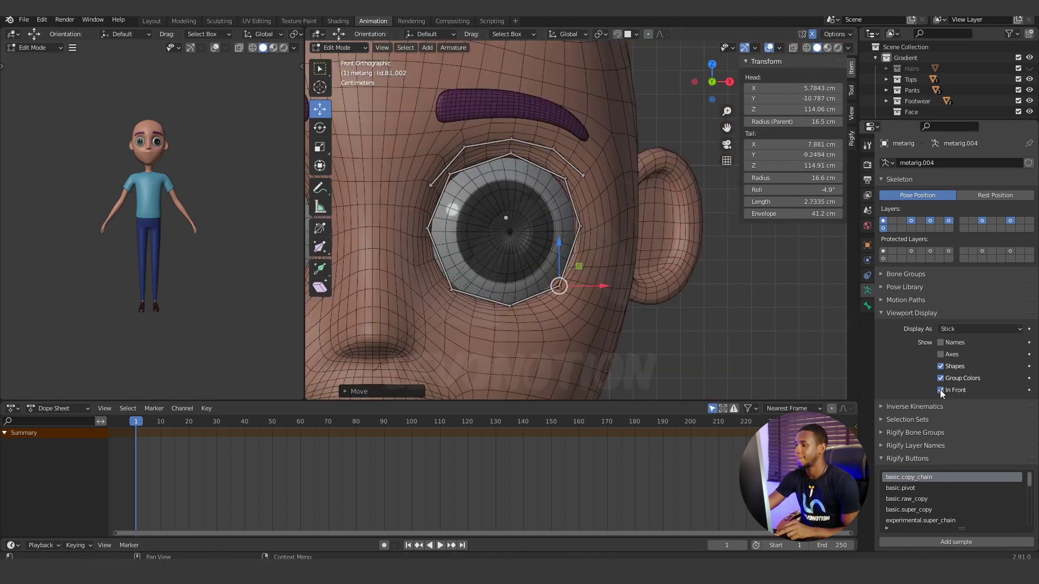
Step: Move the left lower eyelid's bottom middle joint about 0.66 cm back along Y, and check it by toggling In Front display
left_click(508, 306)
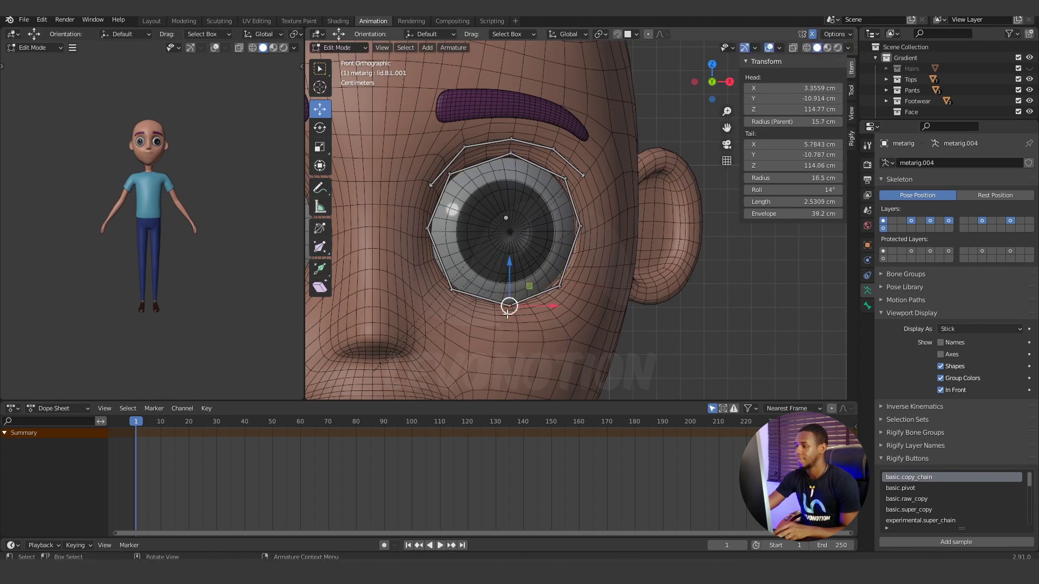
key("KP_3")
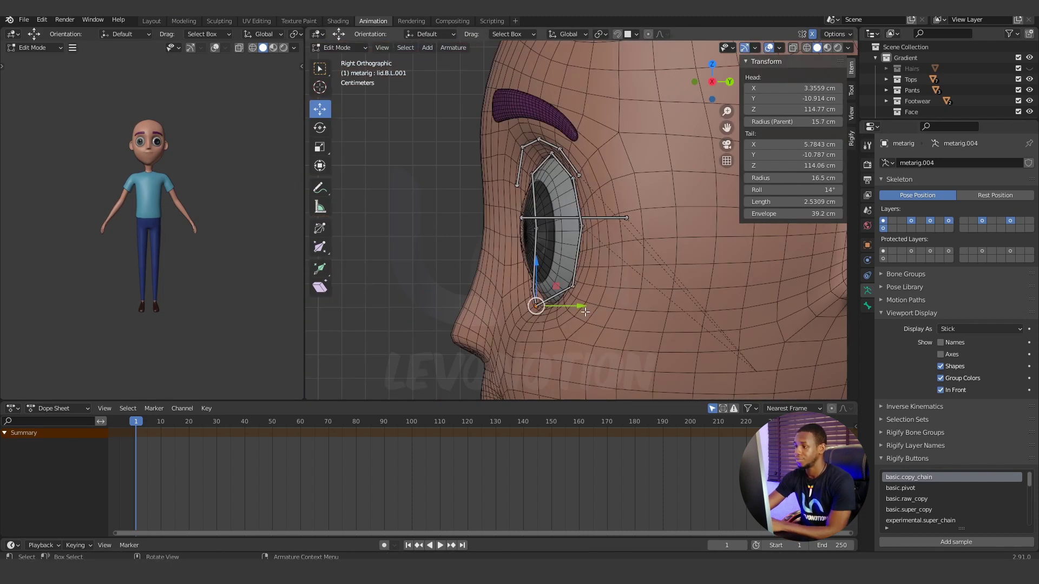
key("g")
key("y")
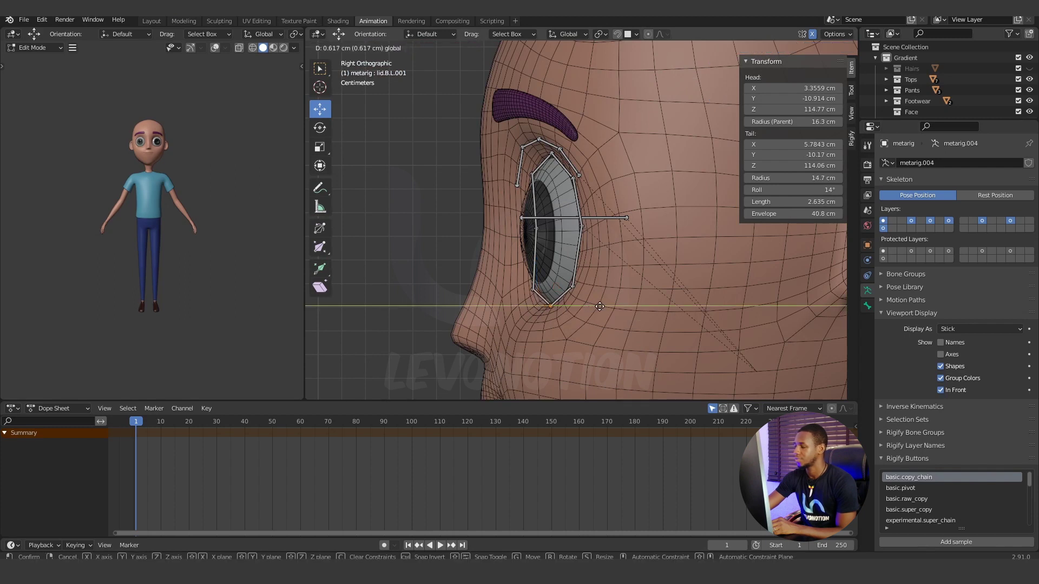
left_click(599, 307)
left_click(940, 390)
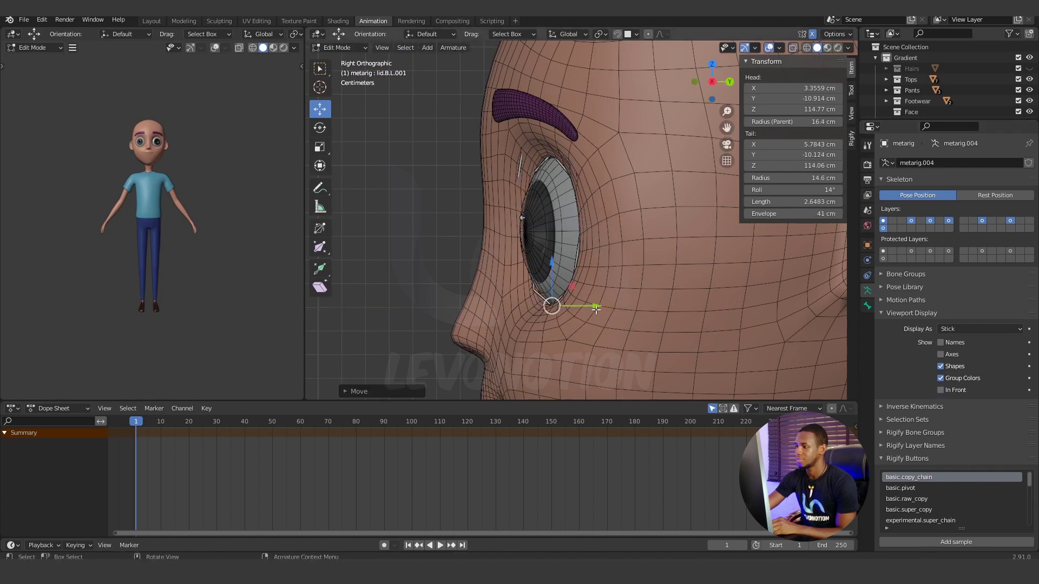
key("g")
key("Escape")
key("KP_1")
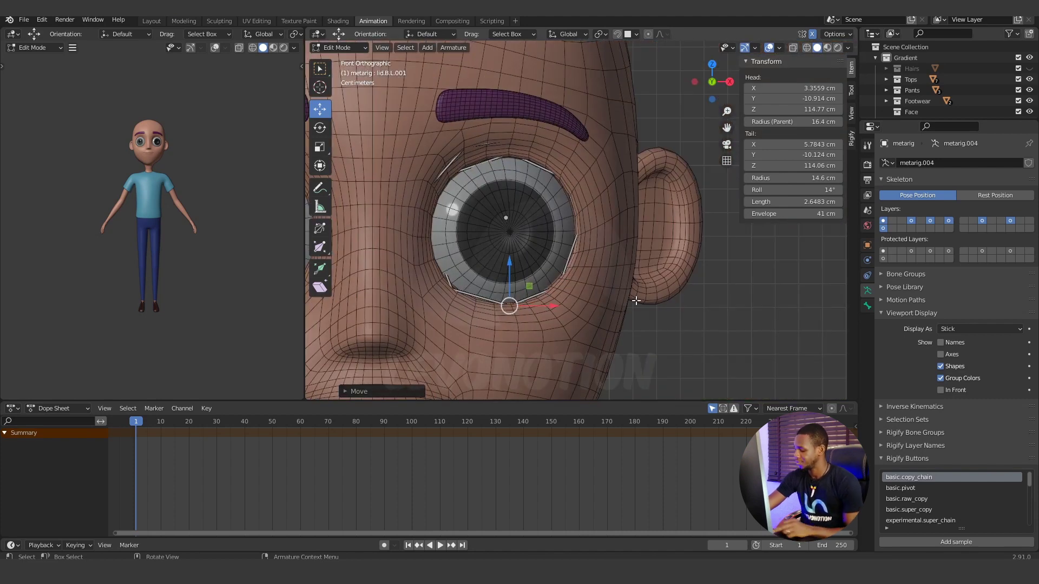
left_click(940, 390)
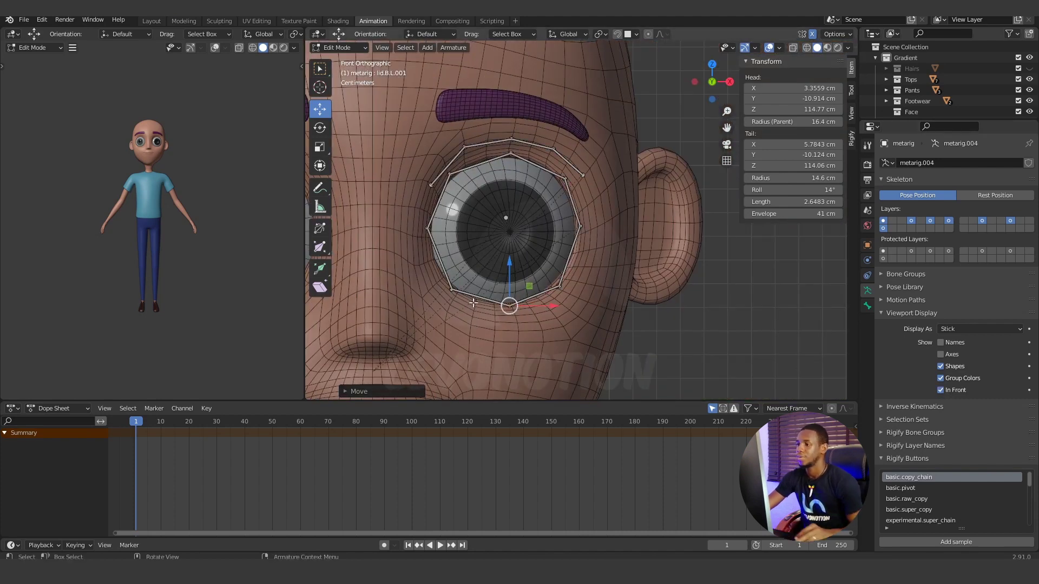
Step: Move the left lower eyelid's nose-side joint about 0.07 cm back along Y with In Front display temporarily off
left_click(454, 292)
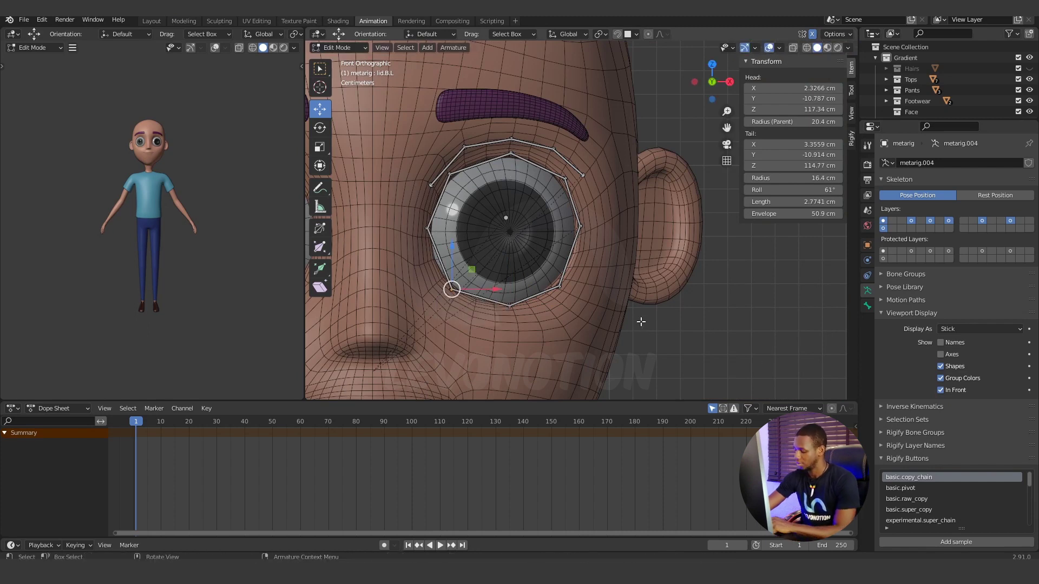
key("KP_3")
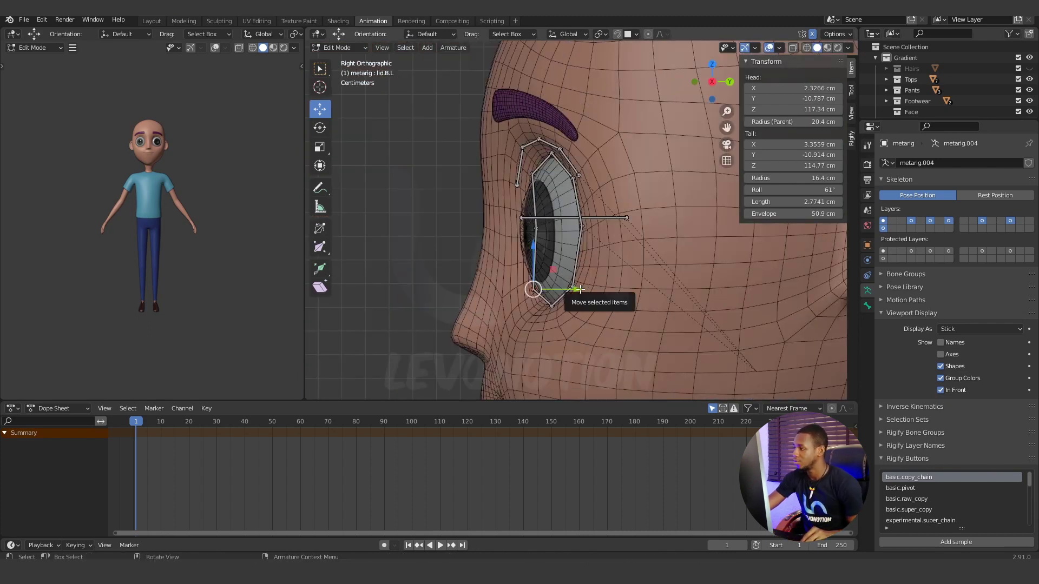
left_click(941, 390)
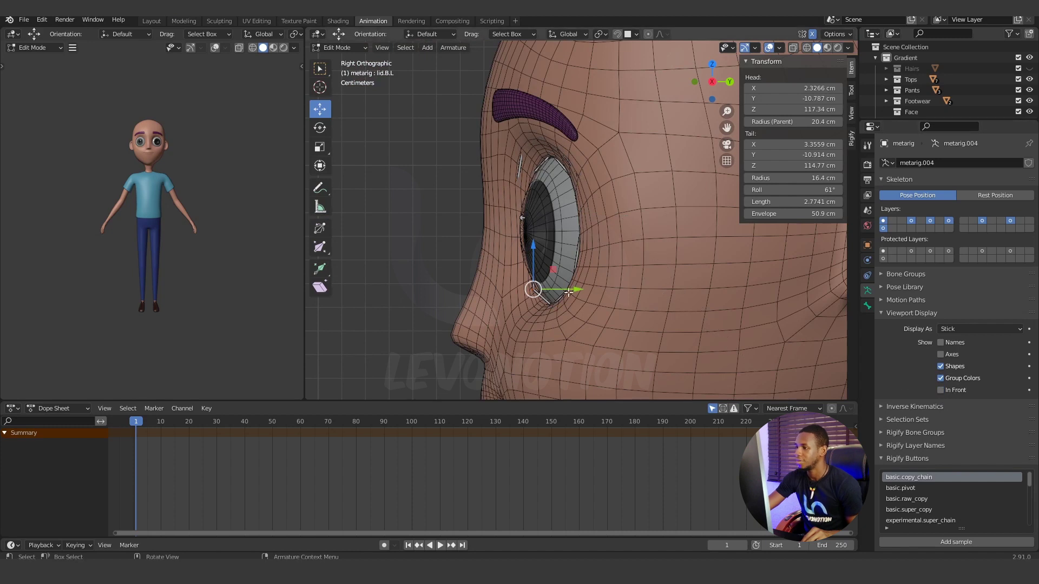
left_click_drag(577, 290, 579, 289)
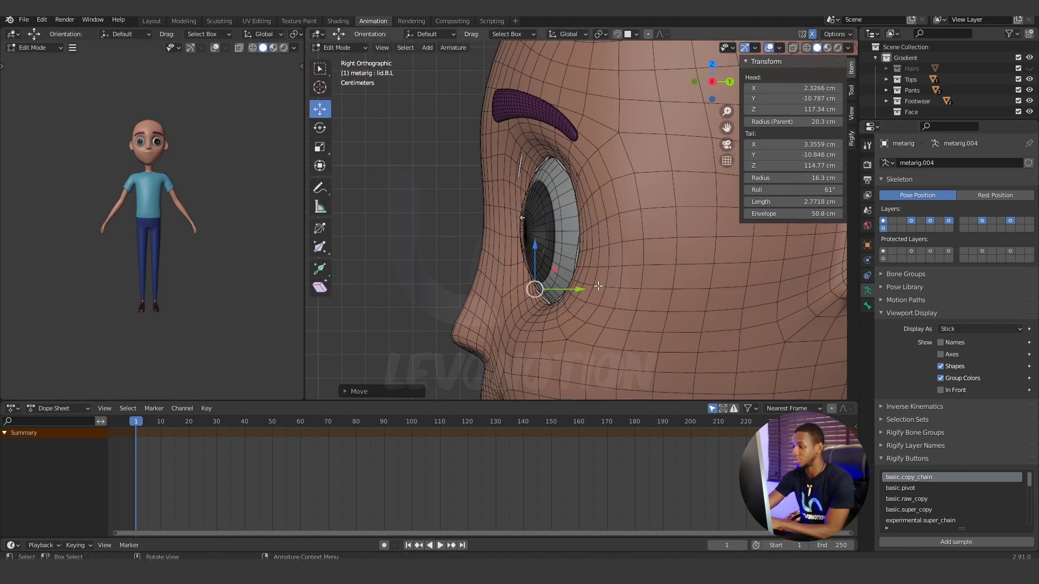
key("KP_1")
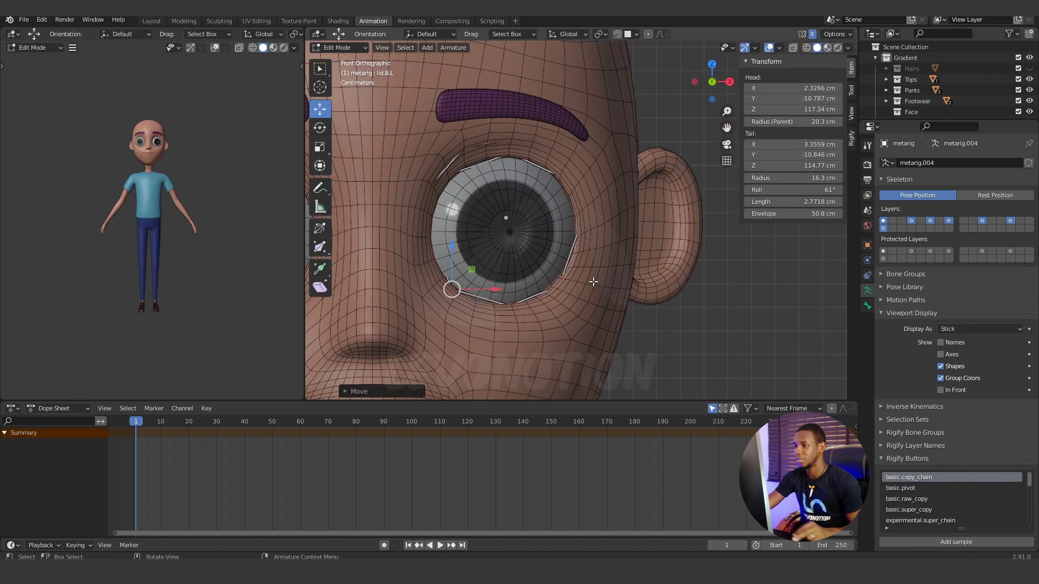
left_click(941, 389)
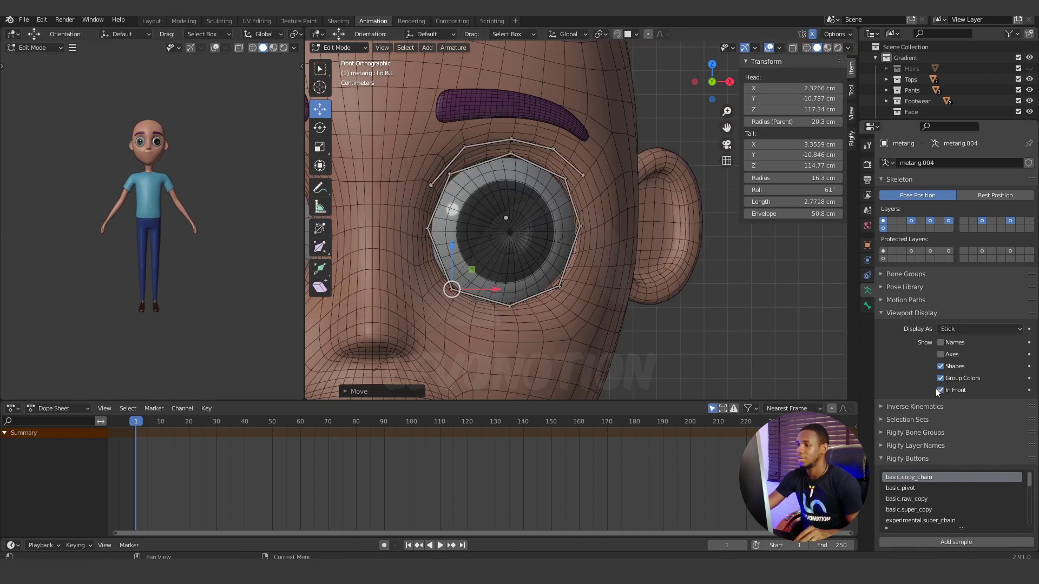
Step: Move the left eye's inner corner joint about 0.57 cm forward along Y, checking it against the mesh with In Front display off
left_click(423, 229)
left_click(427, 232)
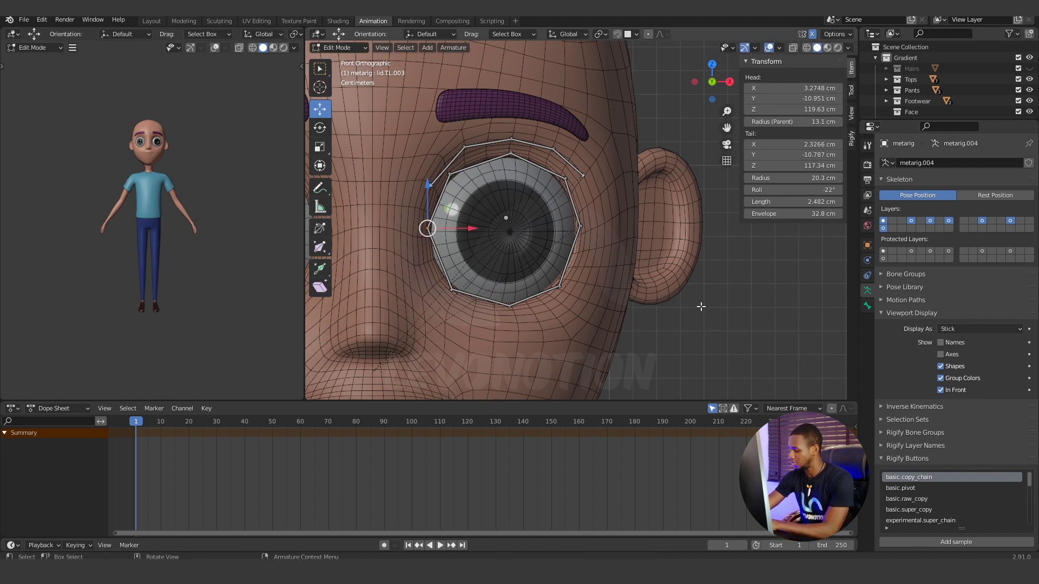
key("KP_3")
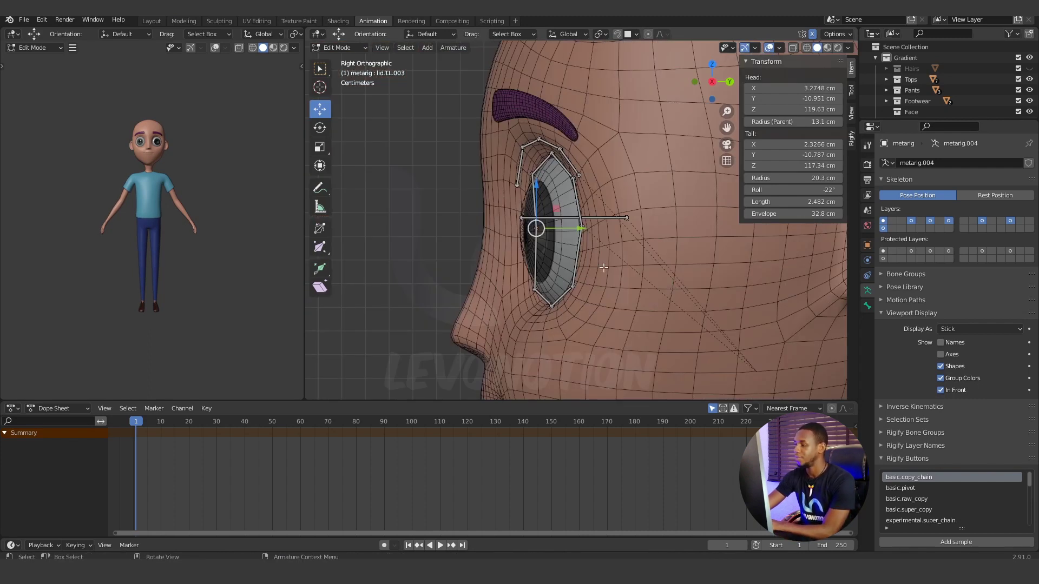
left_click(939, 390)
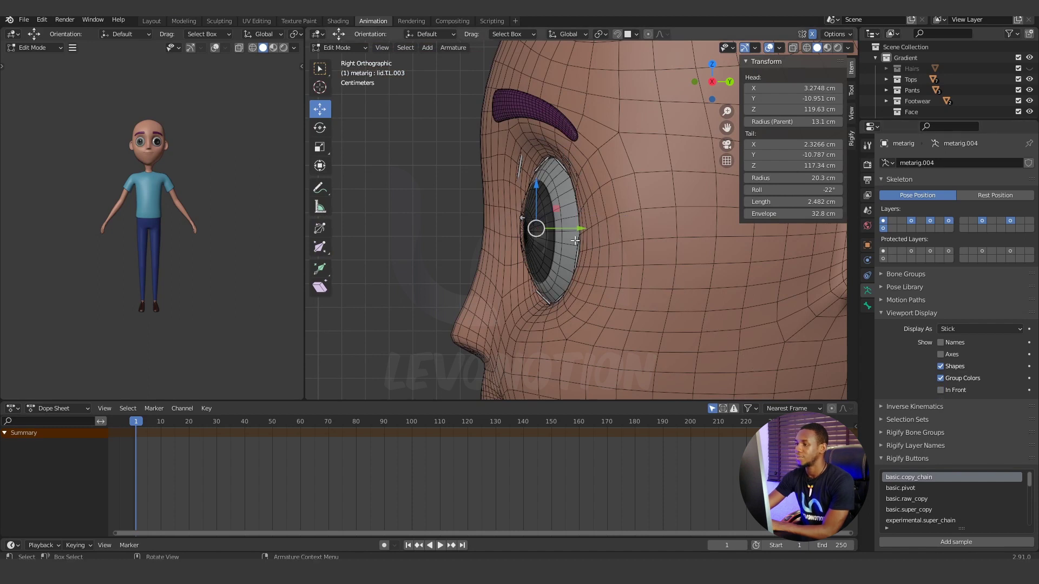
key("KP_1")
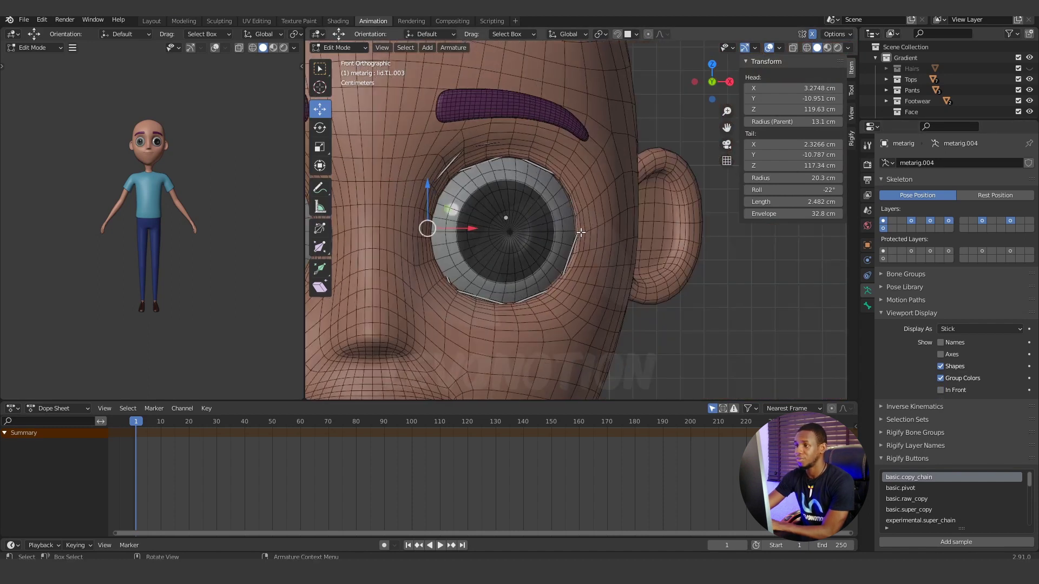
key("KP_3")
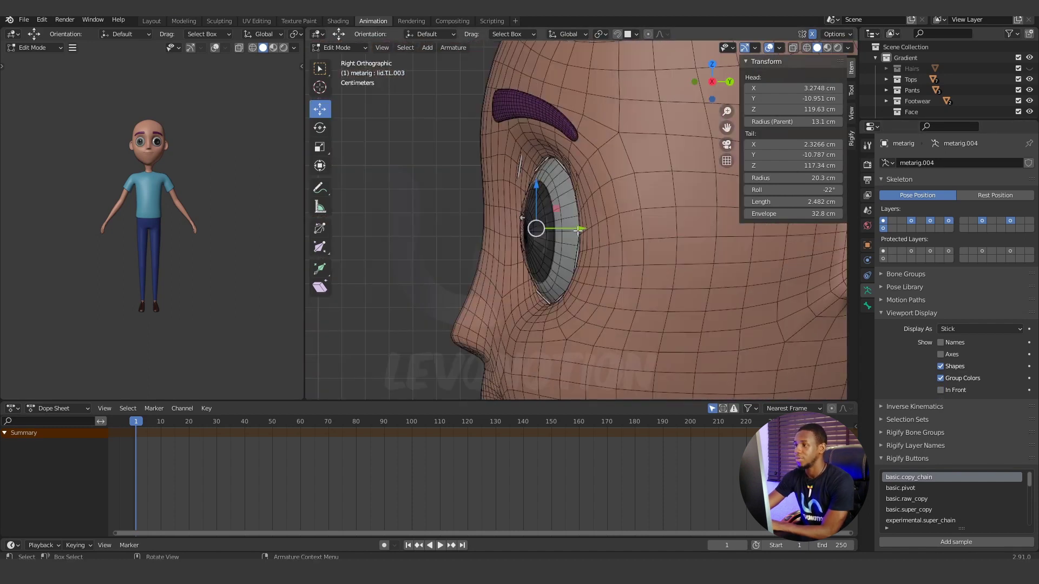
left_click_drag(578, 228, 564, 230)
key("KP_1")
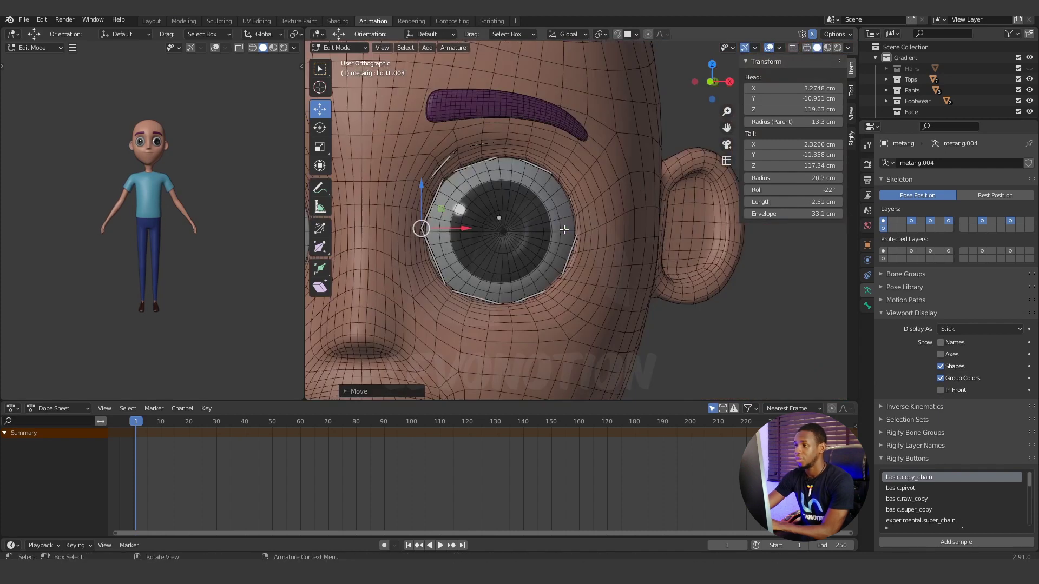
Step: Fine-tune the inner corner joint about 0.14 cm back along Y and 0.02 cm toward the nose, and turn In Front display back on
key("KP_3")
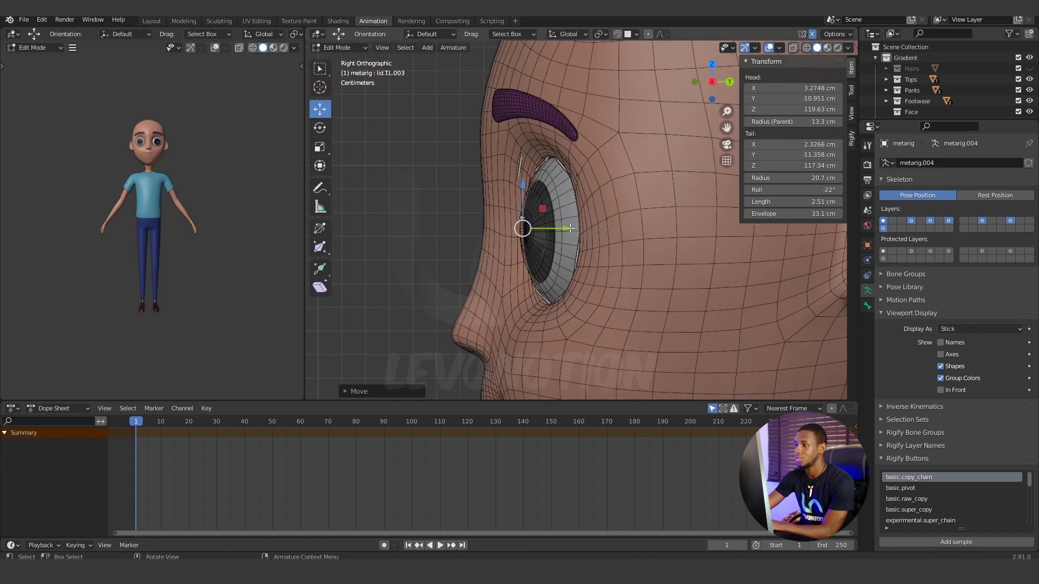
left_click_drag(567, 229, 568, 229)
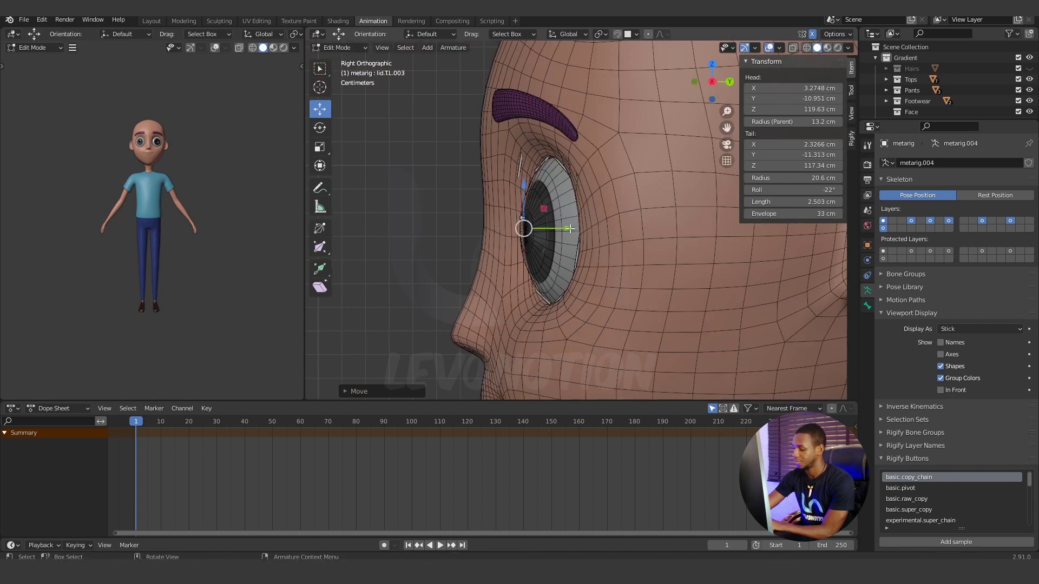
key("KP_1")
key("KP_3")
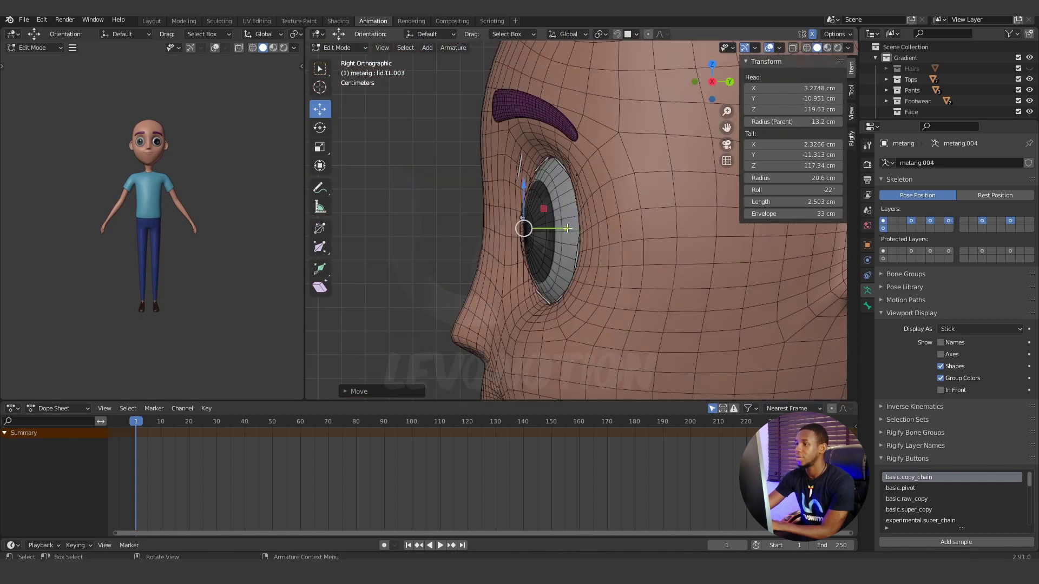
left_click_drag(567, 229, 574, 228)
key("KP_1")
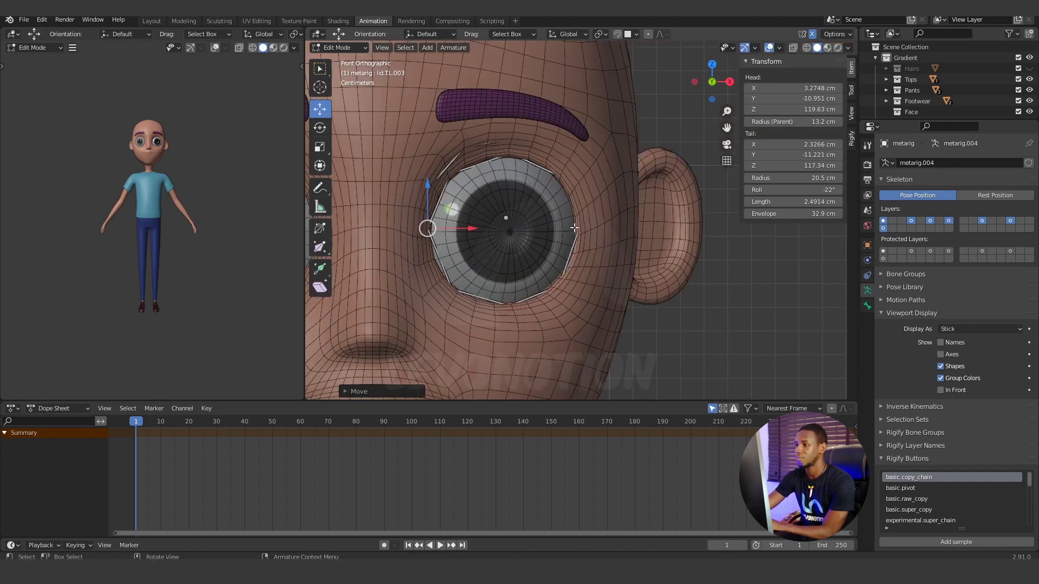
left_click_drag(469, 228, 467, 229)
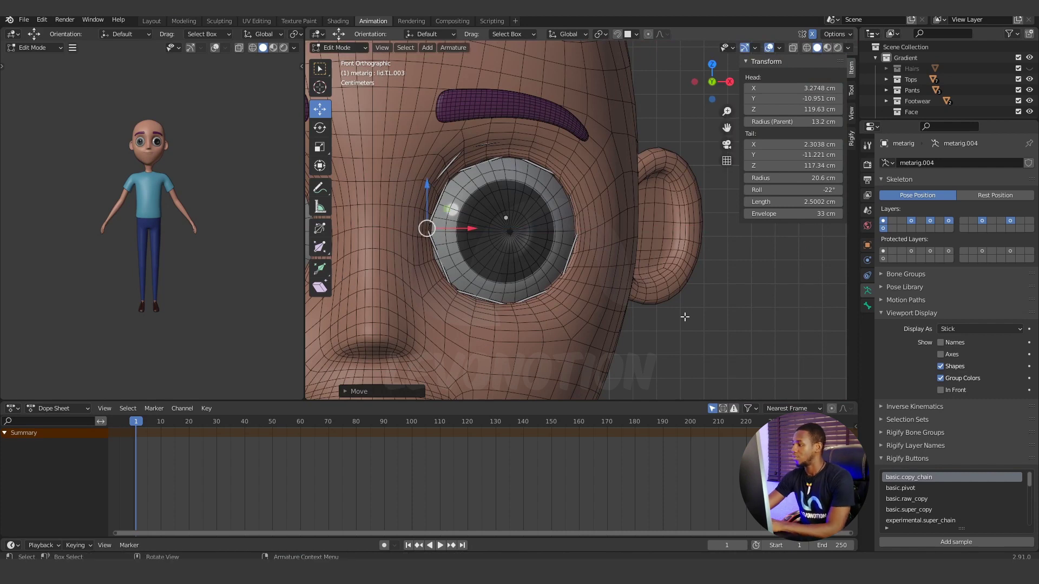
left_click(940, 390)
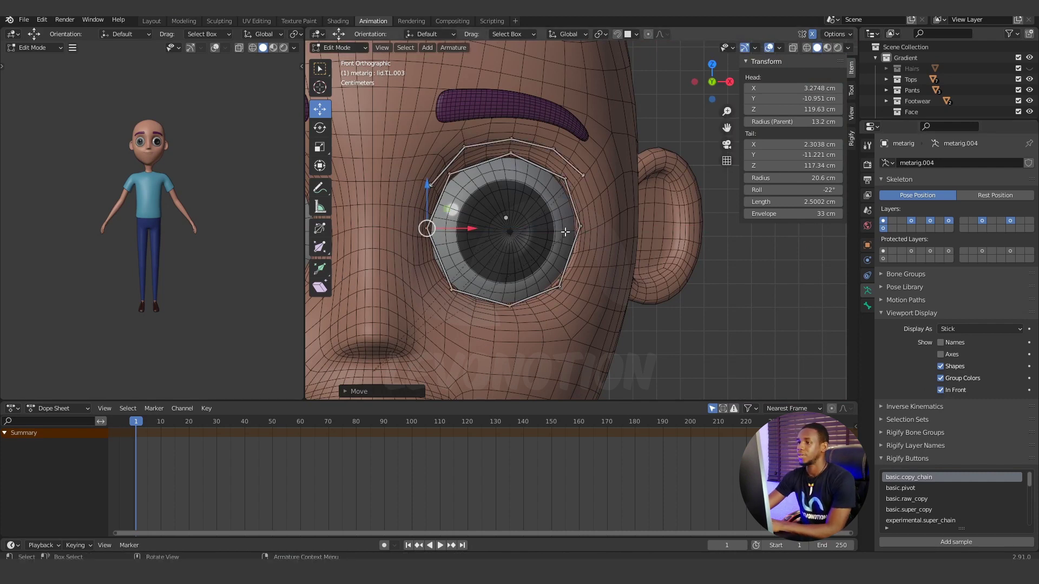
Step: Move the left upper eyelid's nose-side joint about 0.02 cm forward along Y, checking it with In Front display temporarily off
left_click(449, 177)
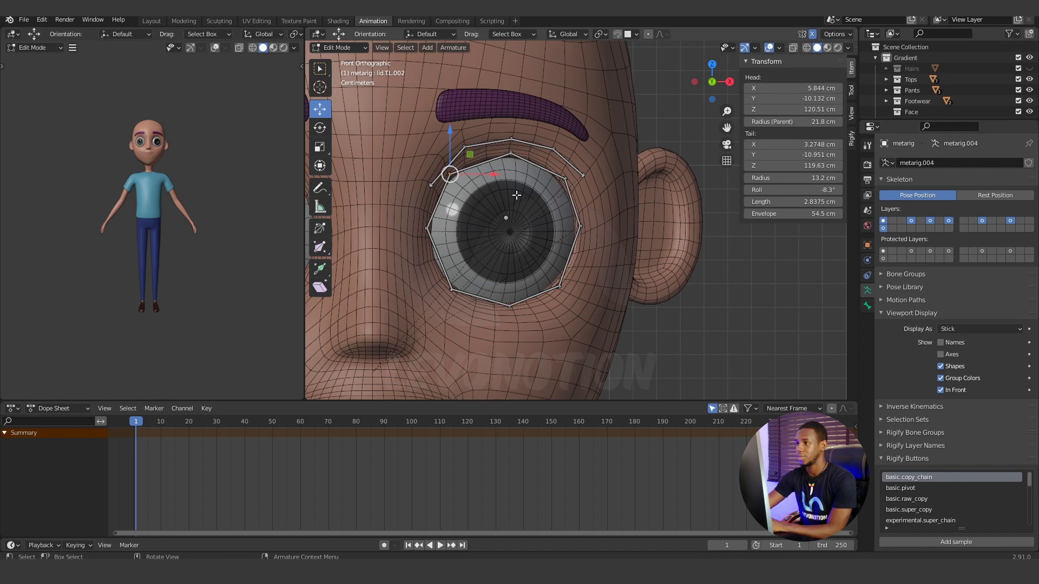
key("KP_3")
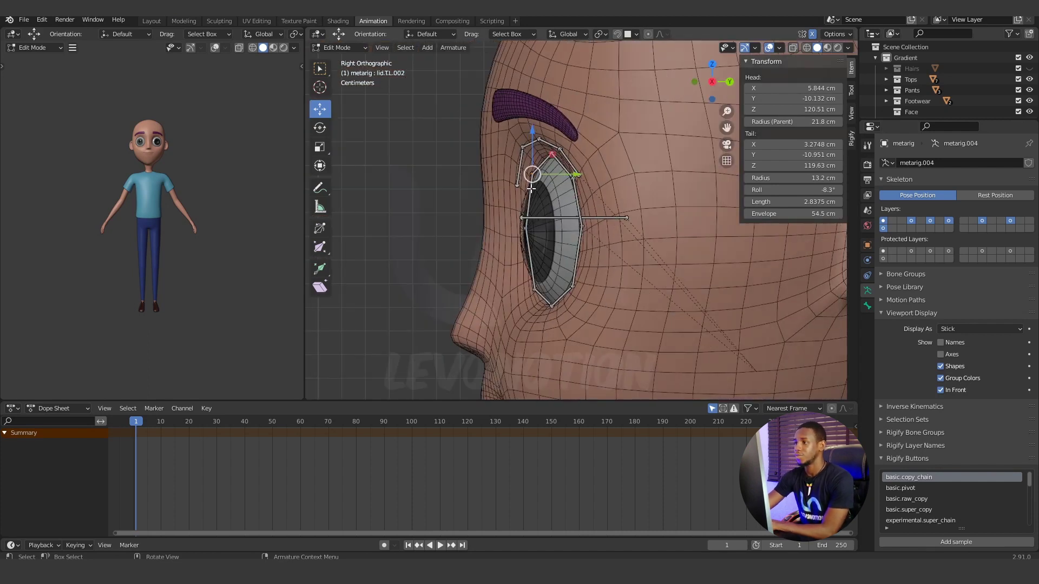
left_click_drag(577, 174, 585, 173)
left_click(940, 390)
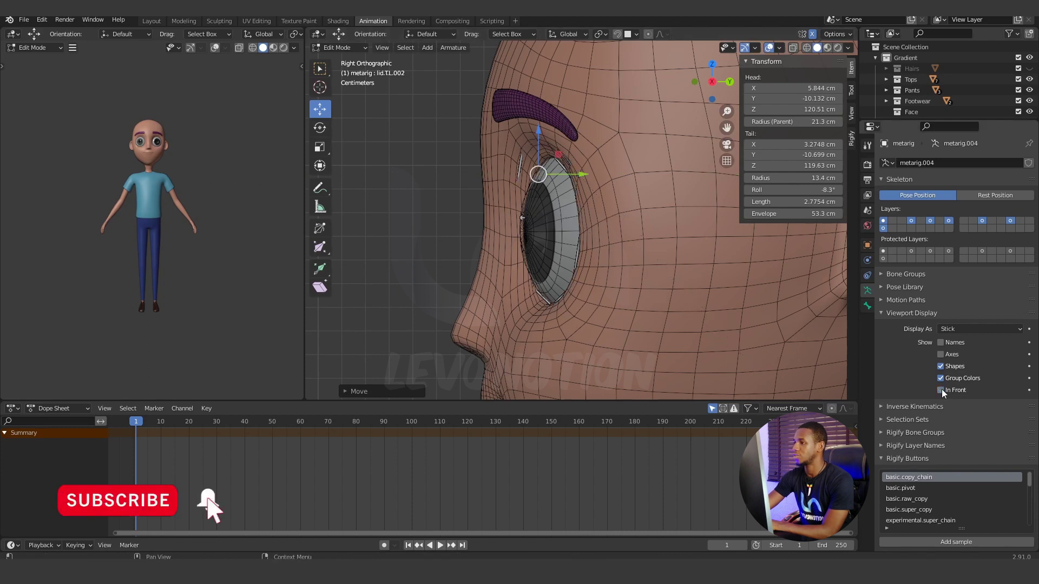
left_click_drag(582, 174, 493, 174)
key("KP_1")
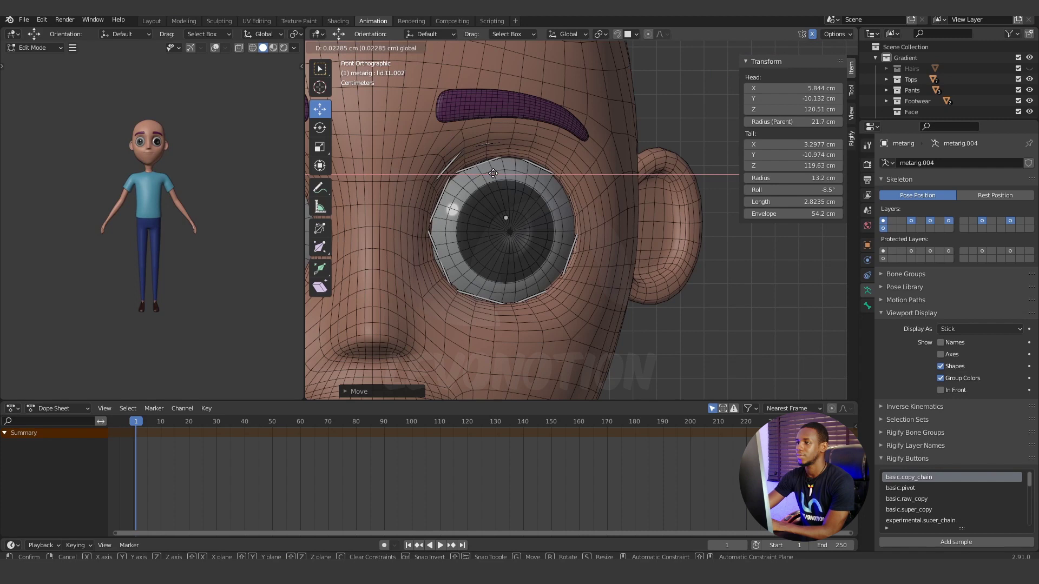
left_click_drag(493, 173, 490, 174)
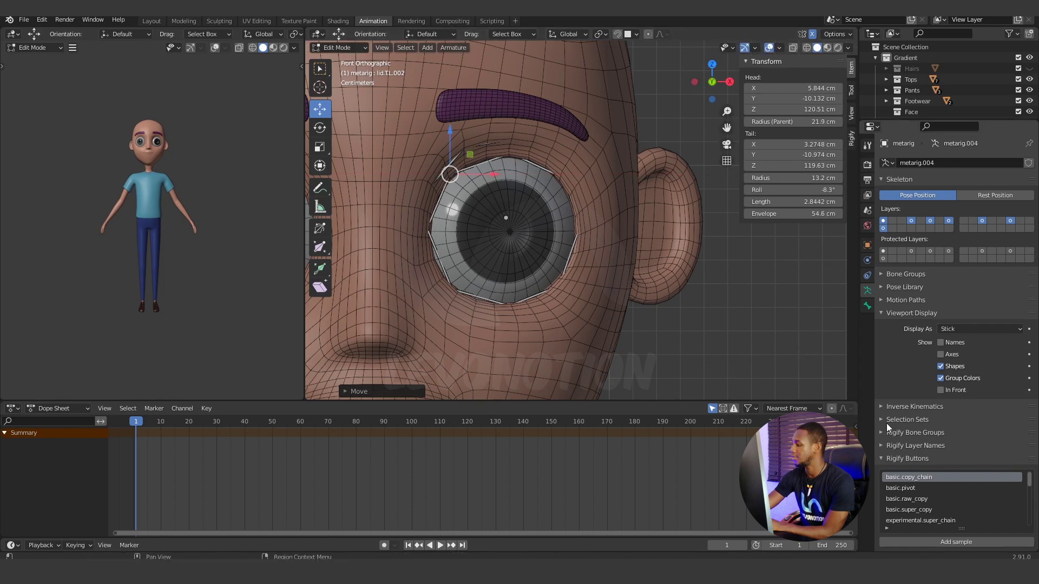
left_click(939, 390)
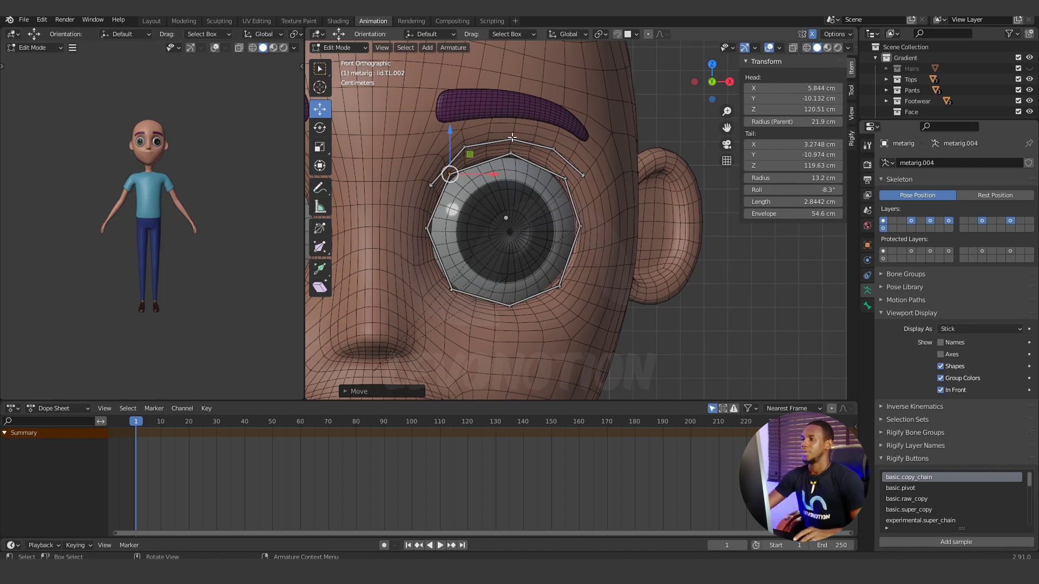
Step: Select the left eye bone and examine its placement within the eyeball and eyelid bones from an angled perspective
scroll(513, 337, "down", 2)
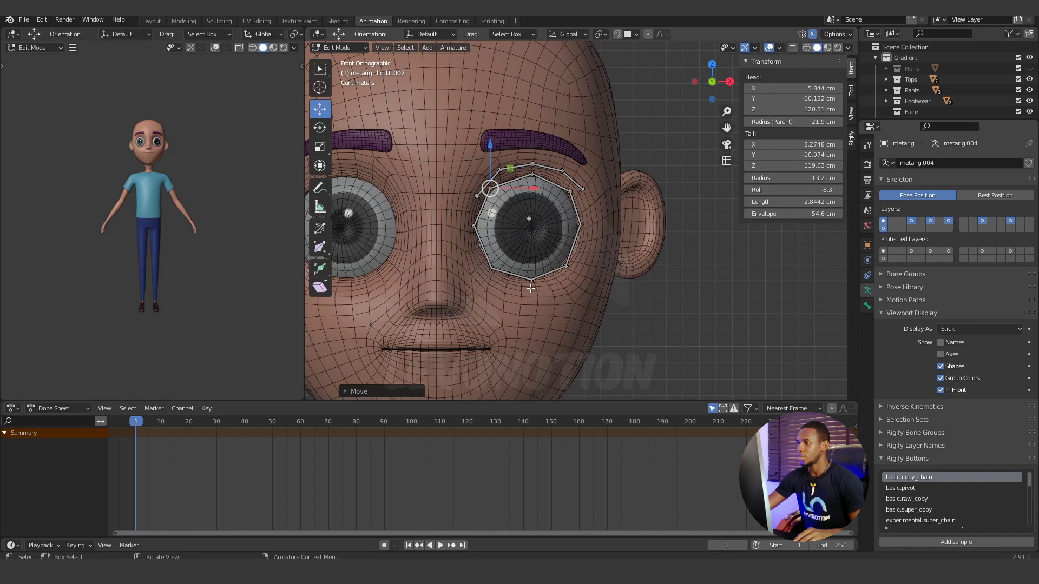
scroll(534, 227, "down", 3)
middle_click_drag(514, 195, 551, 260)
left_click(543, 216)
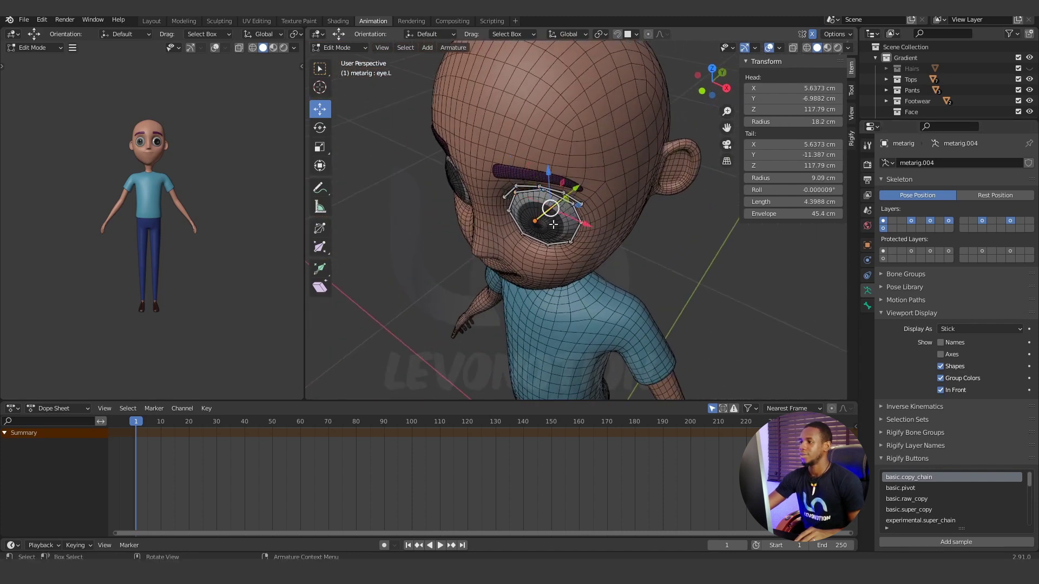
middle_click_drag(559, 270, 553, 281)
left_click(559, 280)
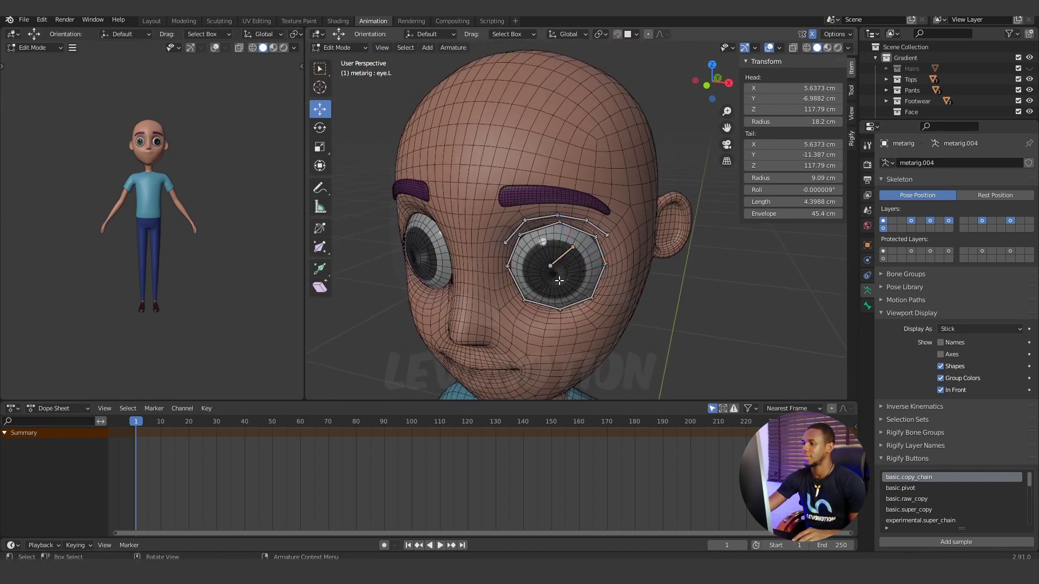
Step: Leave armature editing for Object Mode and isolate the left eyeball mesh, Eyes.L, in local view
left_click(337, 48)
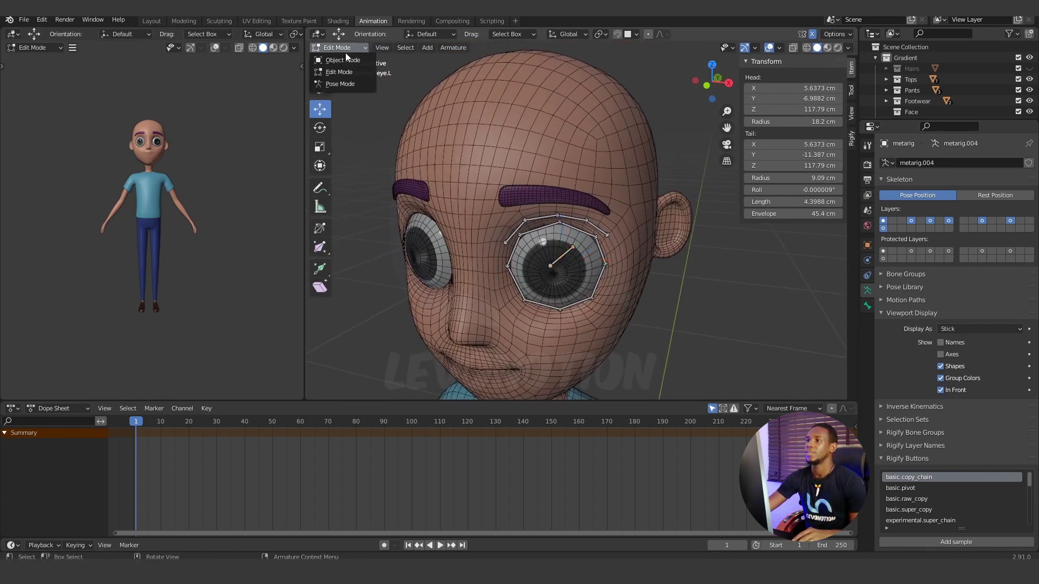
left_click(348, 43)
left_click(586, 268)
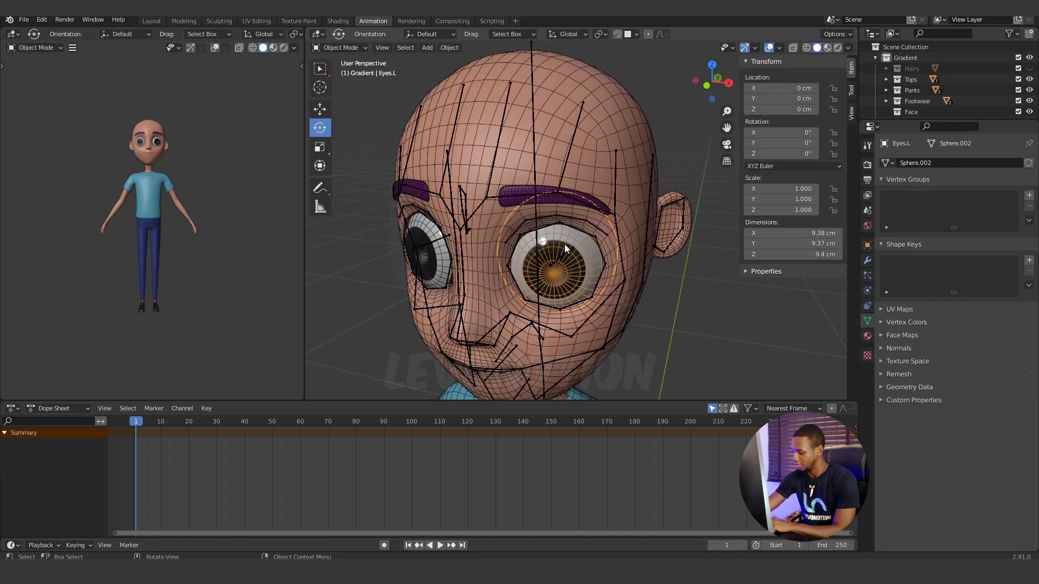
key("KP_Divide")
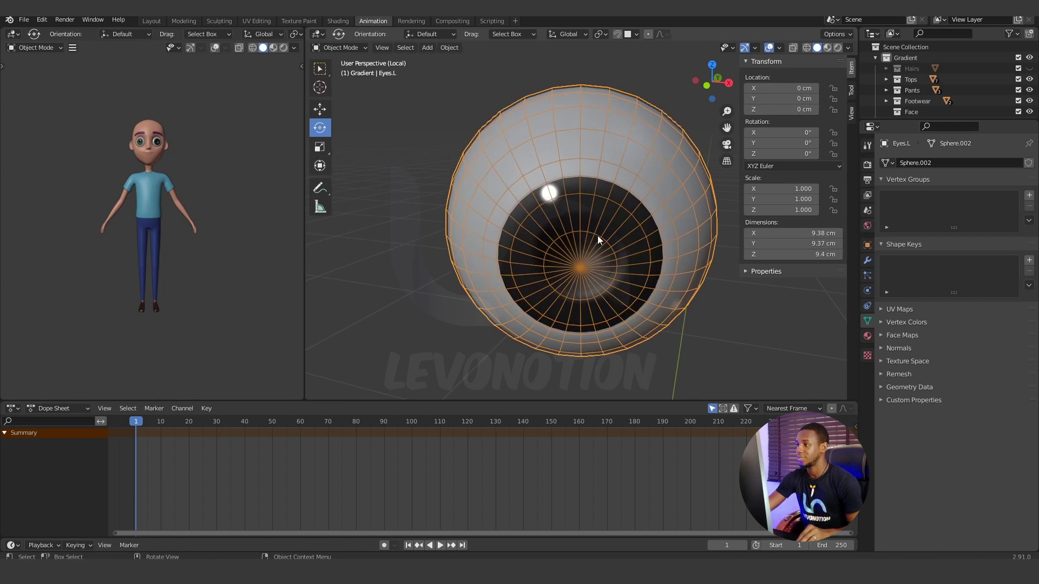
scroll(597, 235, "down", 4)
middle_click_drag(594, 255, 566, 270)
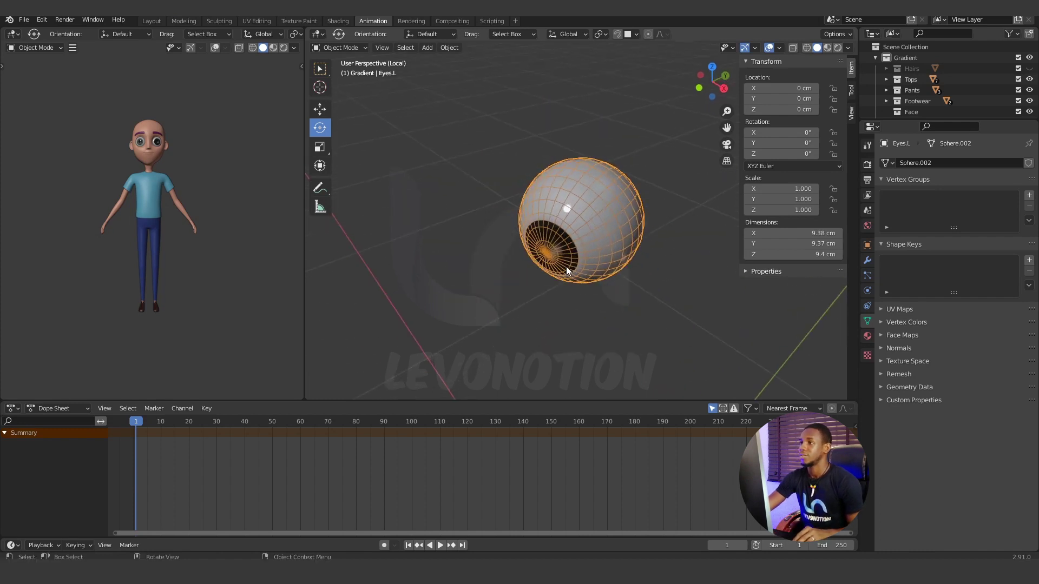
Step: Enter Edit Mode on the left eyeball mesh and switch to edge selection
left_click(359, 48)
left_click(352, 72)
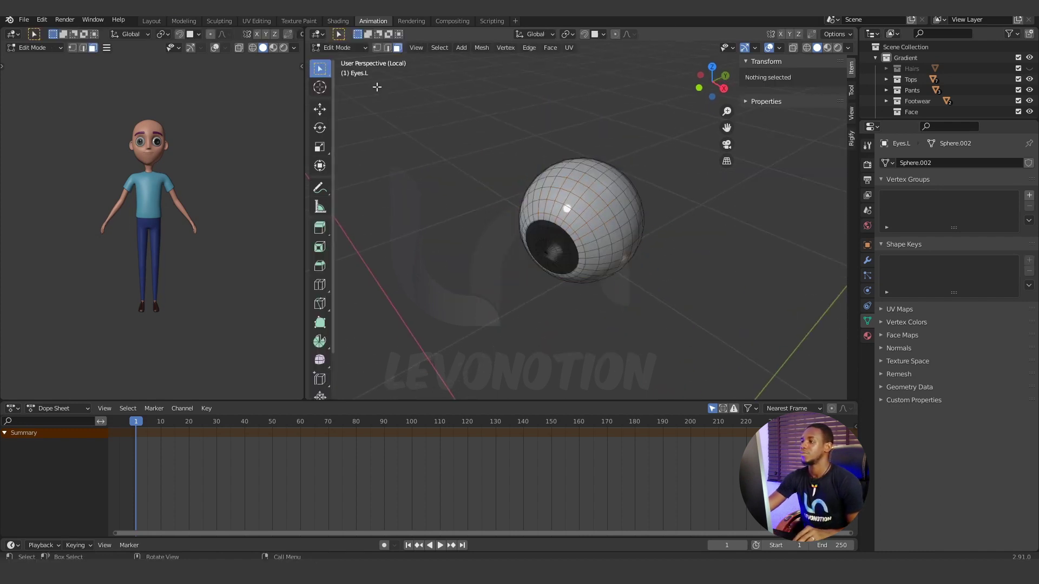
left_click(606, 187)
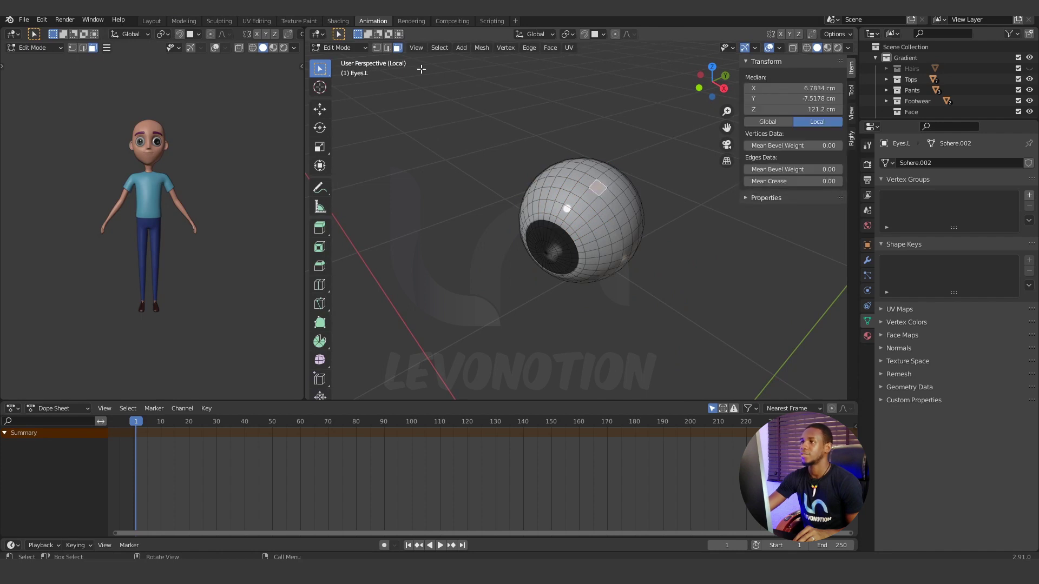
left_click(381, 47)
left_click(388, 48)
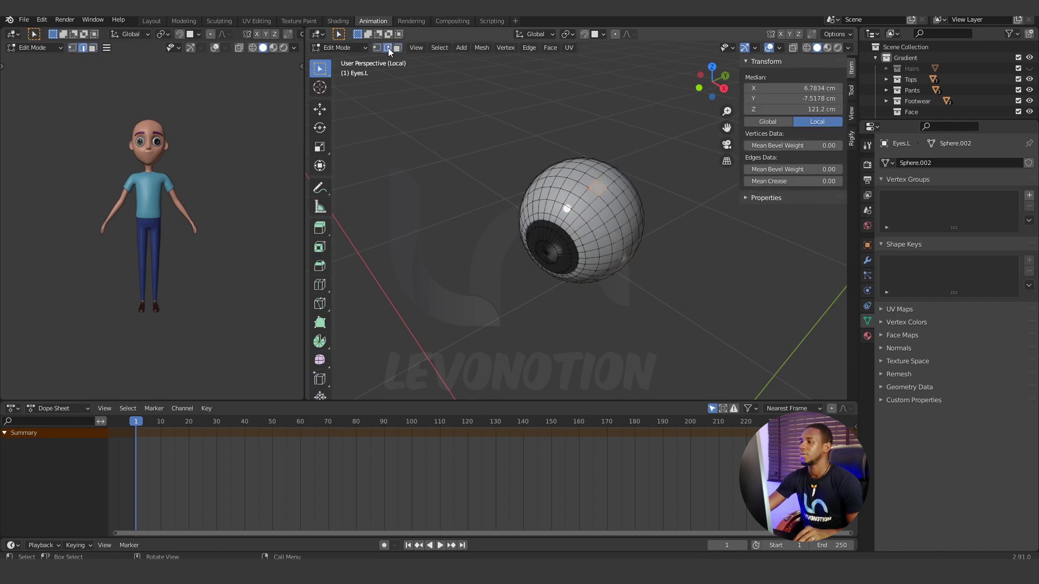
left_click(591, 177)
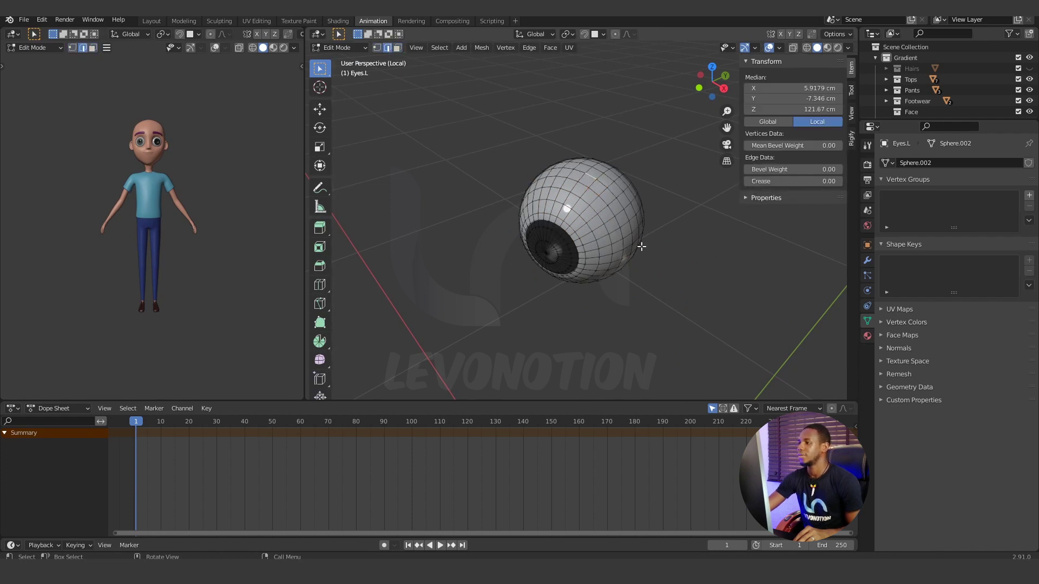
middle_click_drag(641, 247, 588, 239)
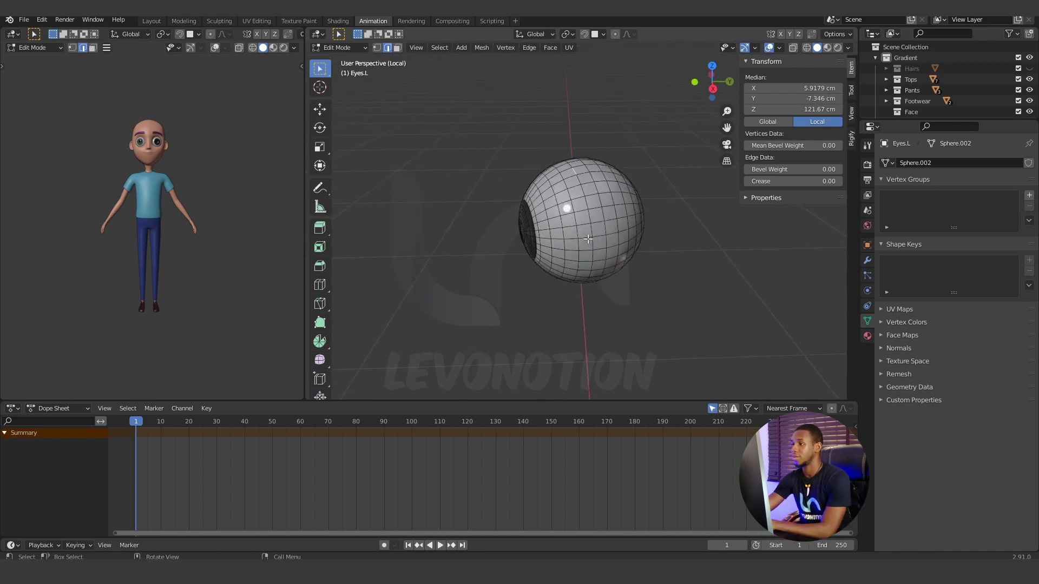
key("KP_3")
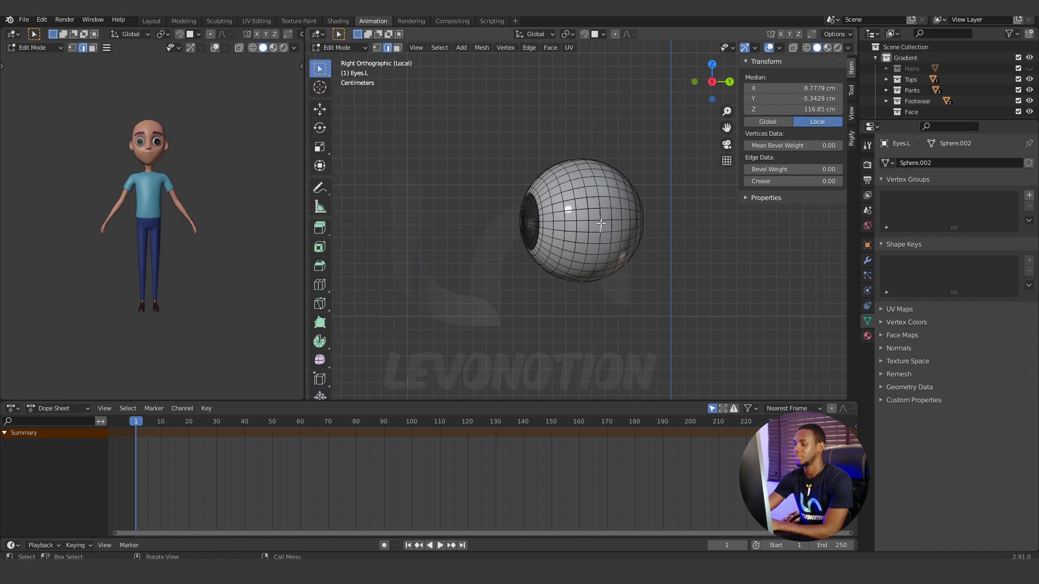
key("ctrl+l")
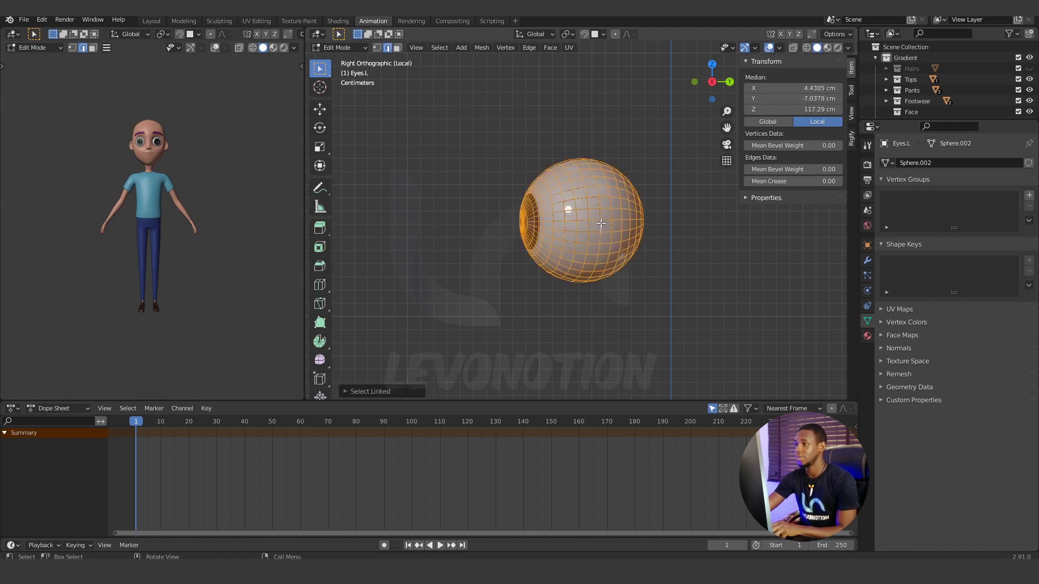
left_click(600, 223)
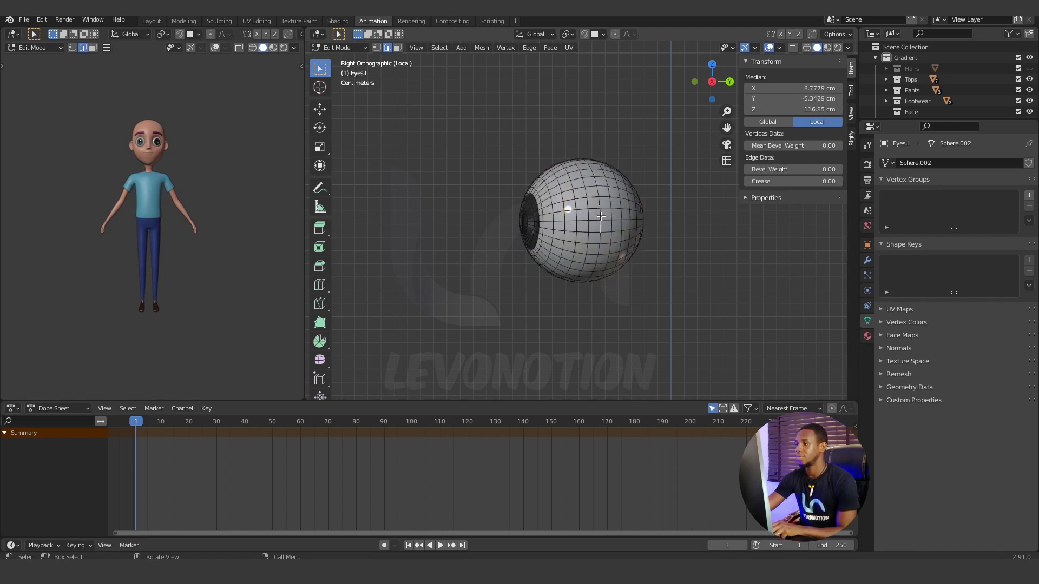
left_click(600, 216, "shift")
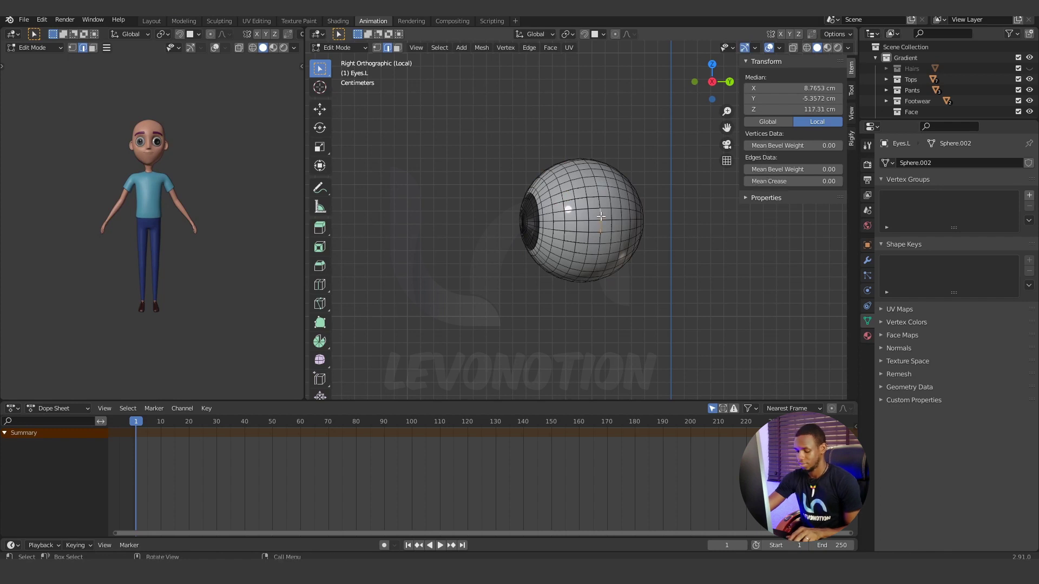
left_click(600, 216, "shift")
middle_click_drag(584, 245, 595, 209)
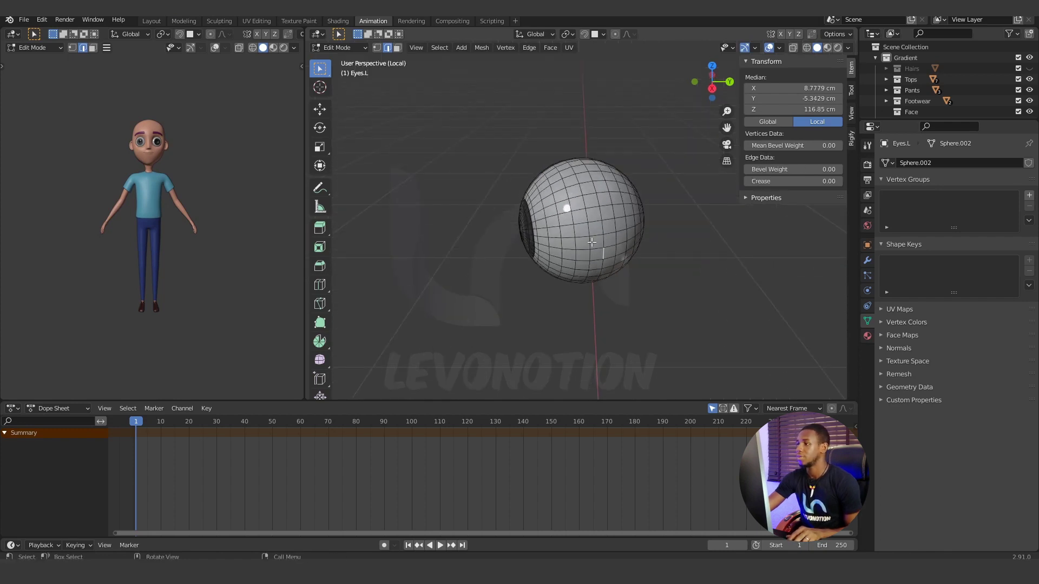
left_click(599, 205, "shift")
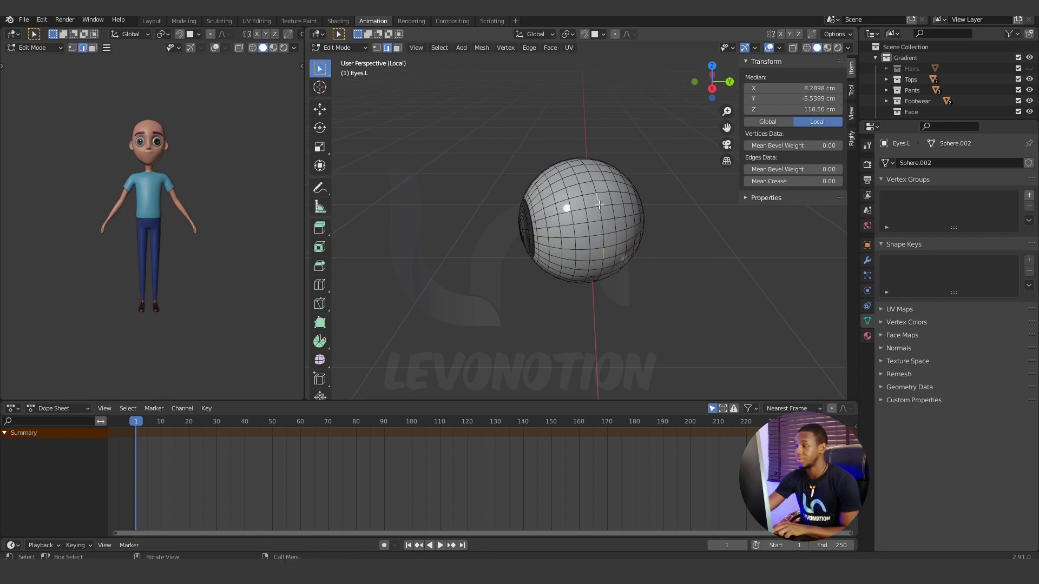
Step: Select the vertical edge loop around the middle of the left eyeball and snap the 3D cursor to its centre
left_click(599, 205, "alt")
mouse_move(610, 256)
middle_mouse_down()
mouse_move(612, 273)
mouse_move(595, 283)
mouse_move(605, 306)
mouse_move(565, 292)
mouse_move(608, 276)
middle_mouse_up()
scroll(617, 270, "up", 2)
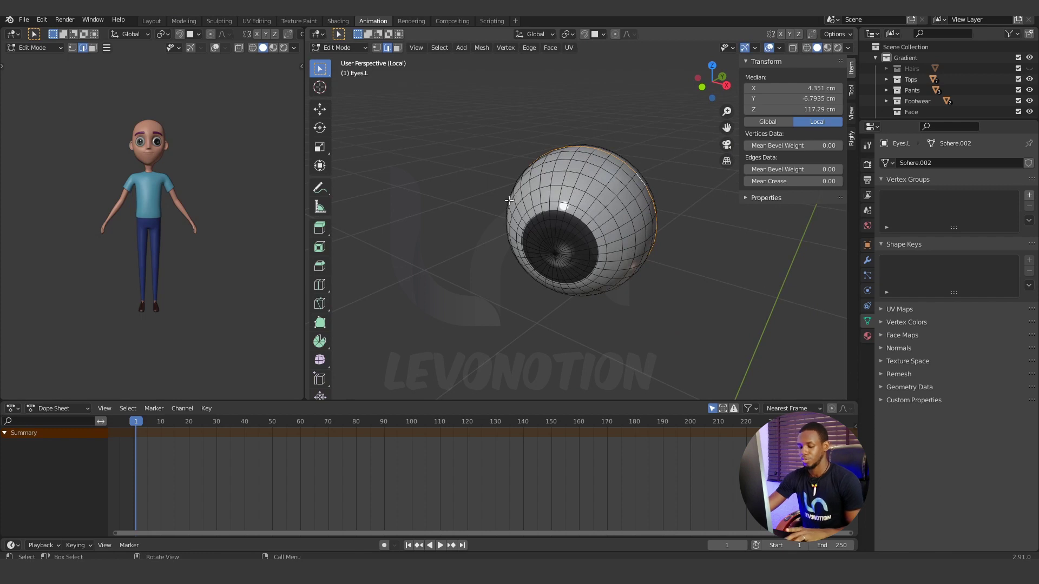
key("shift+s")
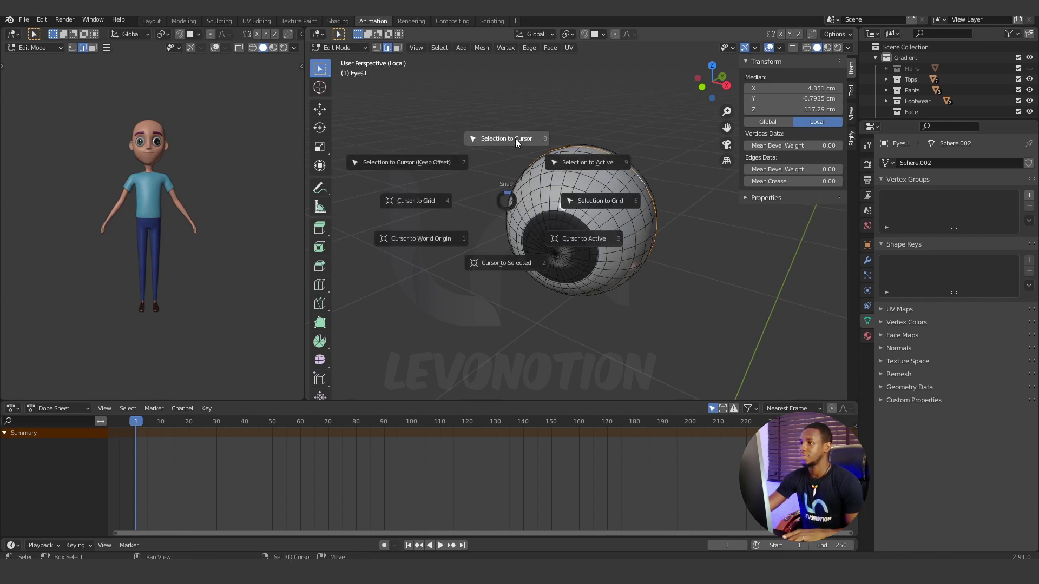
left_click(502, 262)
middle_click_drag(655, 276, 606, 293)
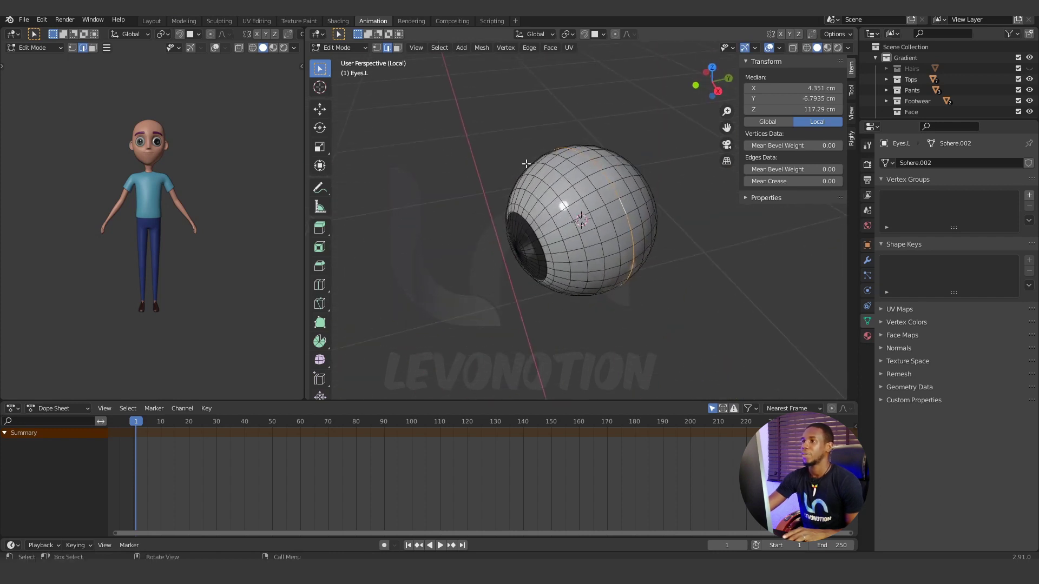
Step: Return the left eyeball mesh to Object Mode and exit local view to bring back the whole character
left_click(343, 48)
left_click(343, 60)
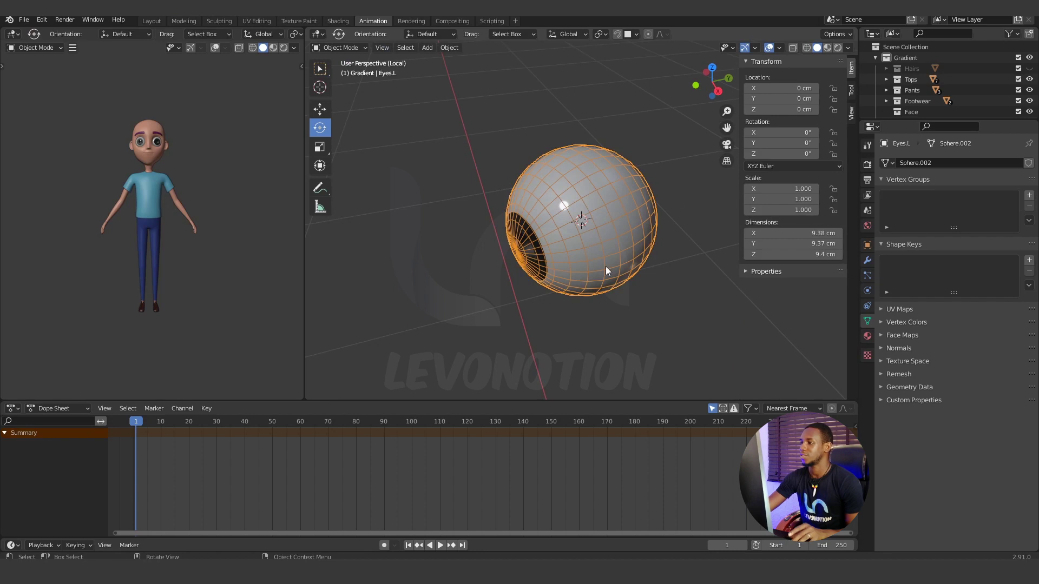
scroll(595, 271, "down", 3)
mouse_move(595, 271)
middle_mouse_down()
mouse_move(587, 281)
mouse_move(599, 274)
middle_mouse_up()
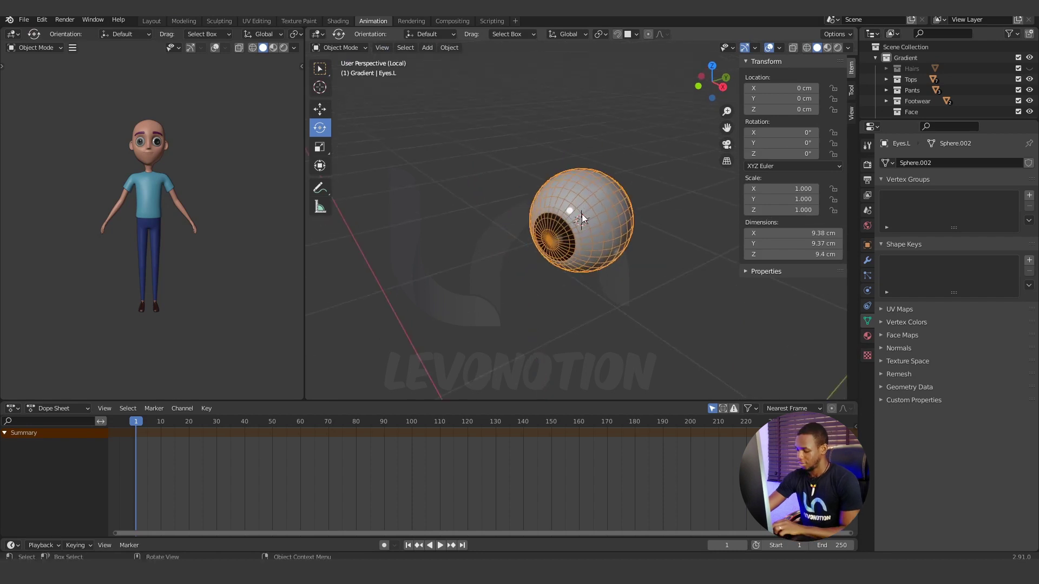
key("KP_Divide")
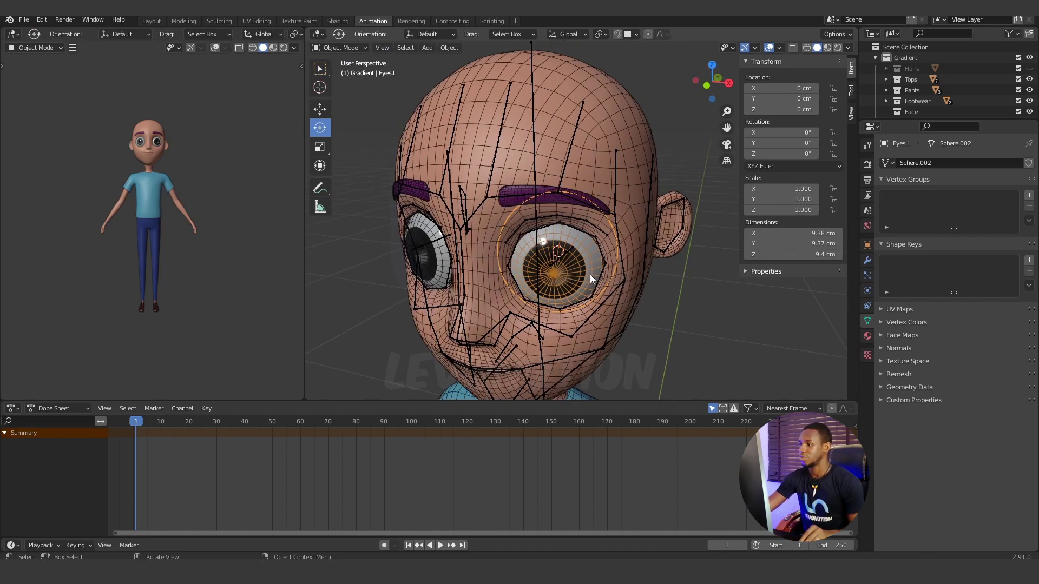
Step: Enter Edit Mode on the metarig and snap the head of the left eye bone, eye.L, to the 3D cursor
left_click(555, 266)
scroll(554, 262, "up", 4)
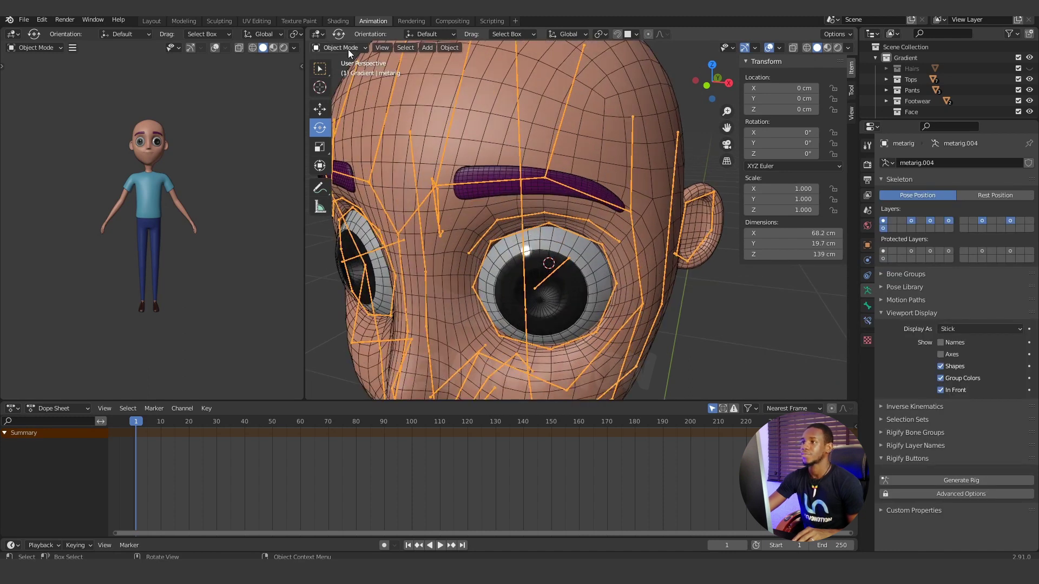
left_click(348, 50)
left_click(352, 70)
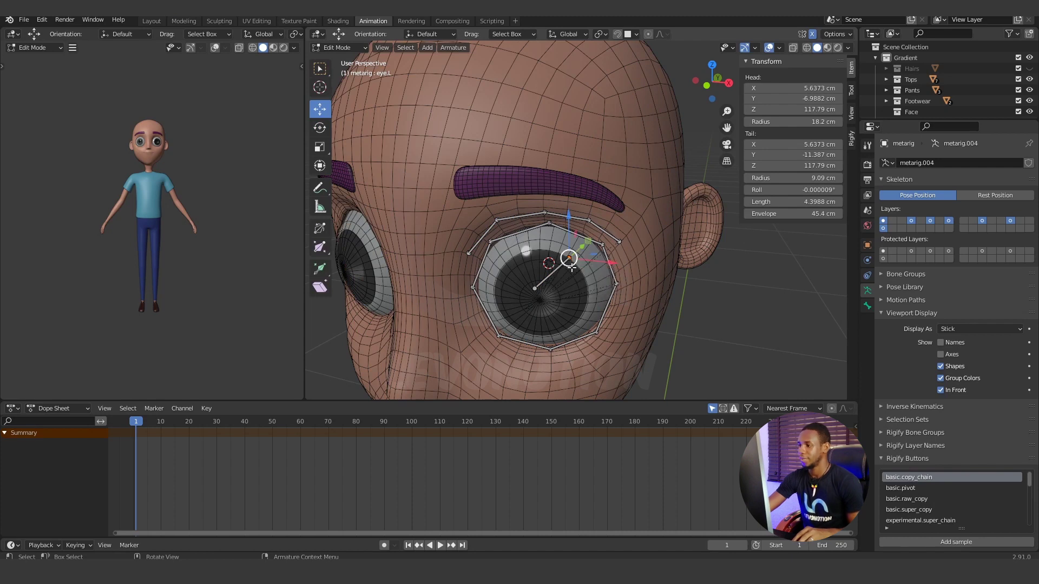
key("shift+s")
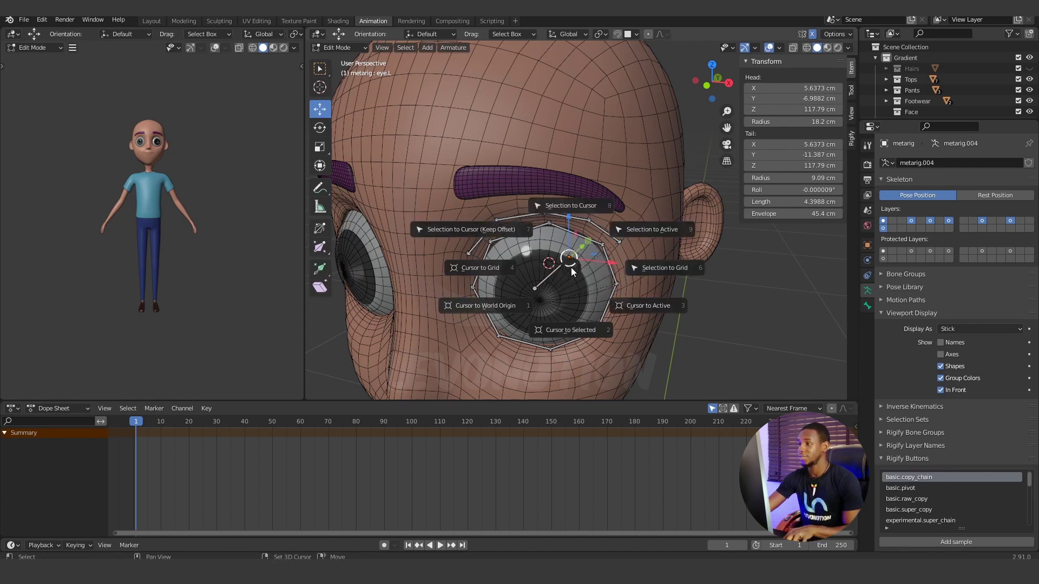
left_click(582, 205)
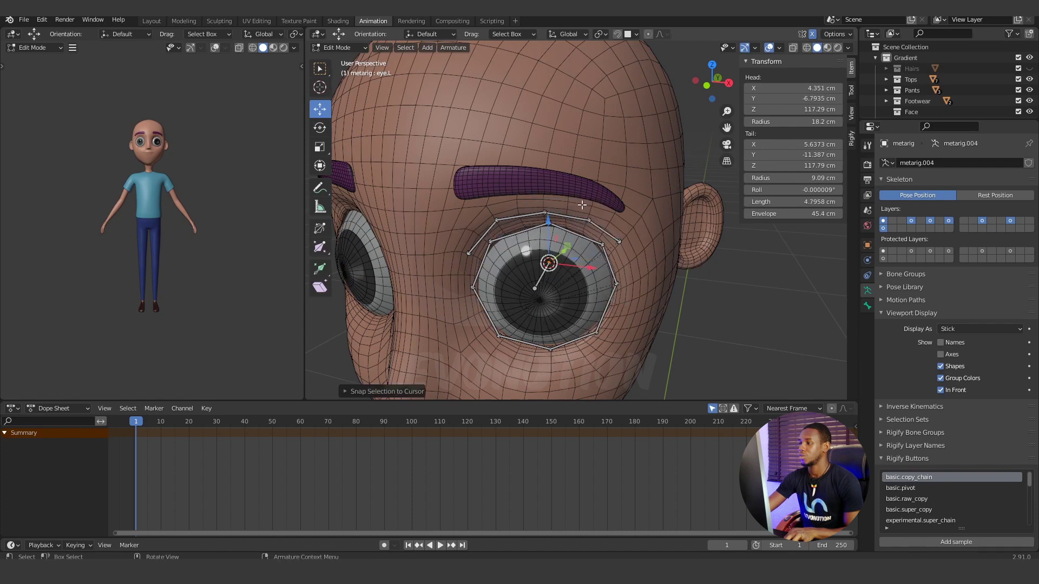
Step: Lower the tail of the left eye bone along Z to about 117.27 cm, level with its head, in right orthographic view
middle_click_drag(553, 281, 574, 244)
scroll(567, 274, "up", 2)
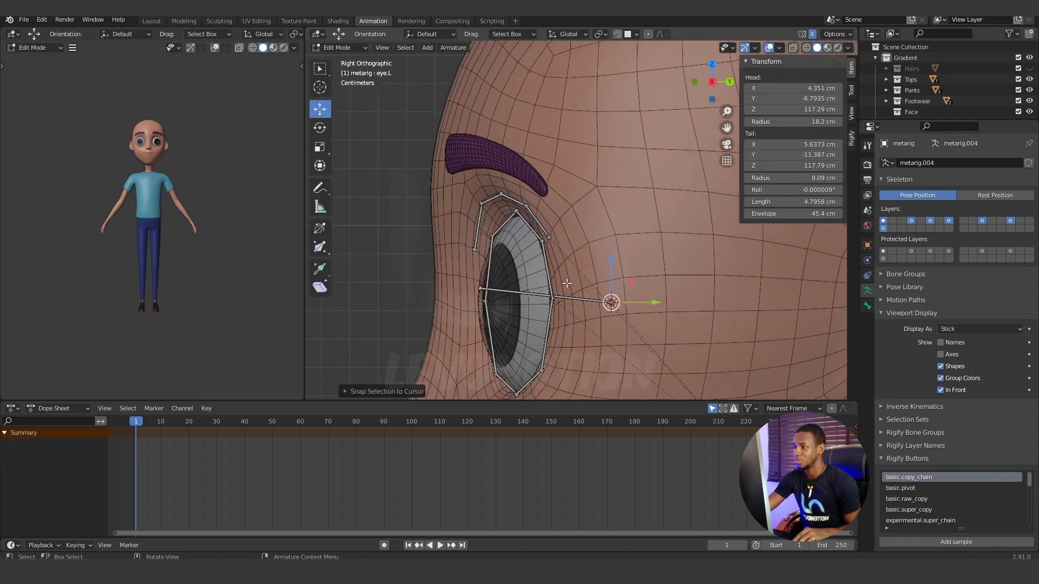
right_click(480, 289, "shift")
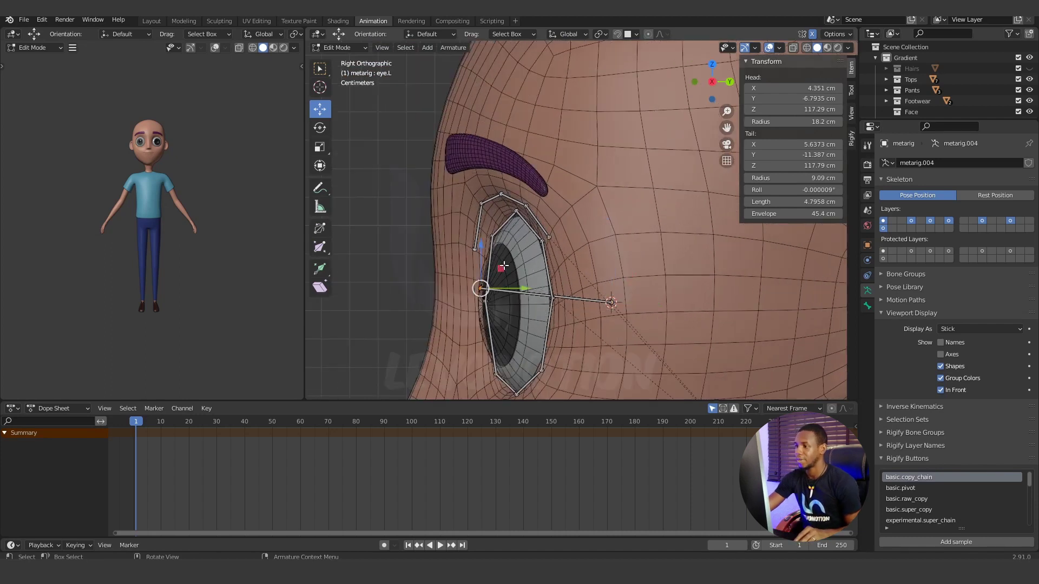
key("g")
key("z")
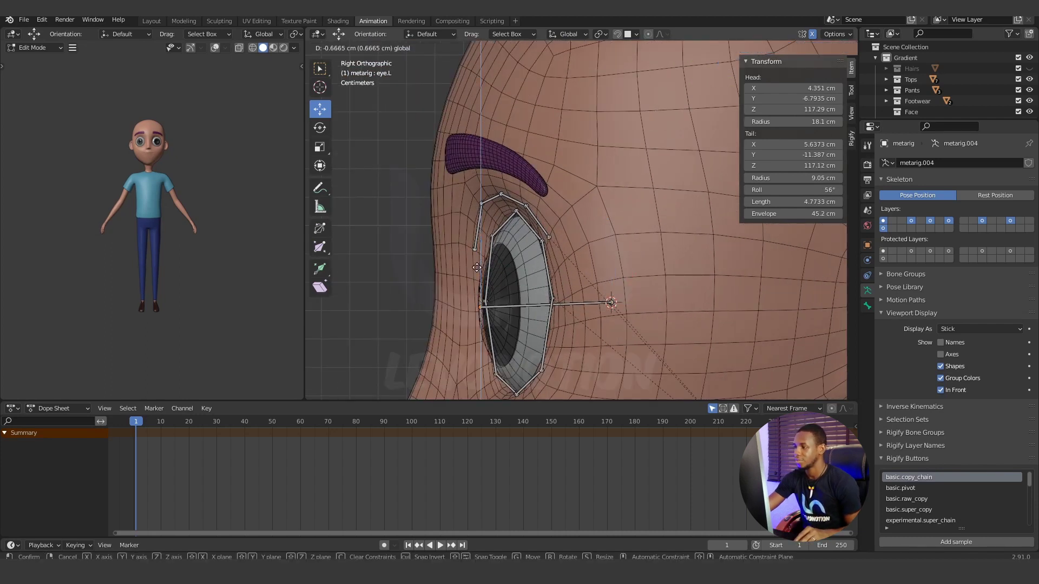
left_click(476, 263)
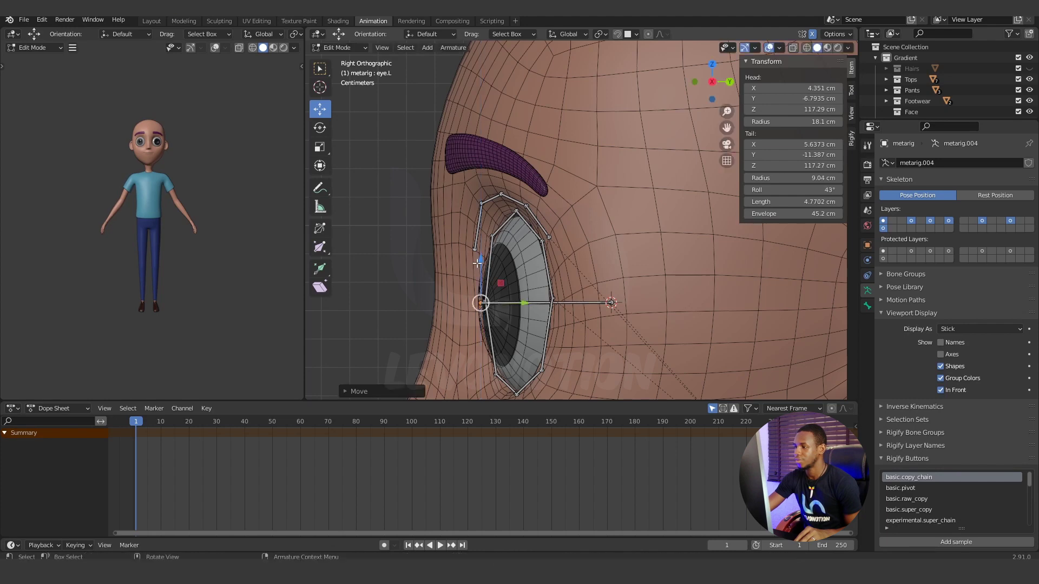
scroll(637, 298, "down", 5)
middle_click_drag(637, 298, 629, 211)
scroll(719, 293, "down", 3)
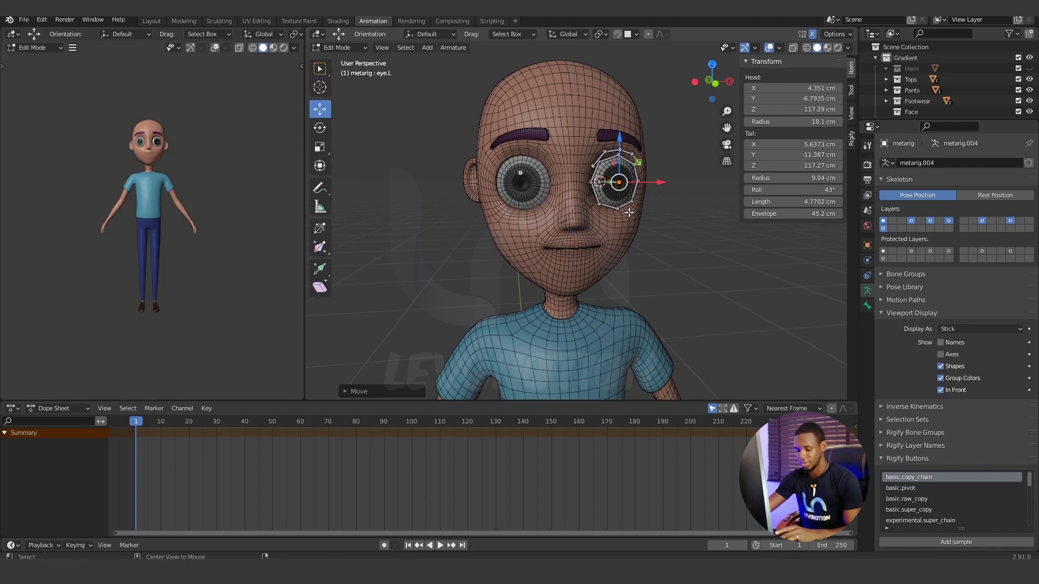
Step: Reveal all hidden metarig bones, switch to front orthographic view and clear the selection
key("alt+h")
middle_click_drag(628, 213, 649, 242)
key("KP_1")
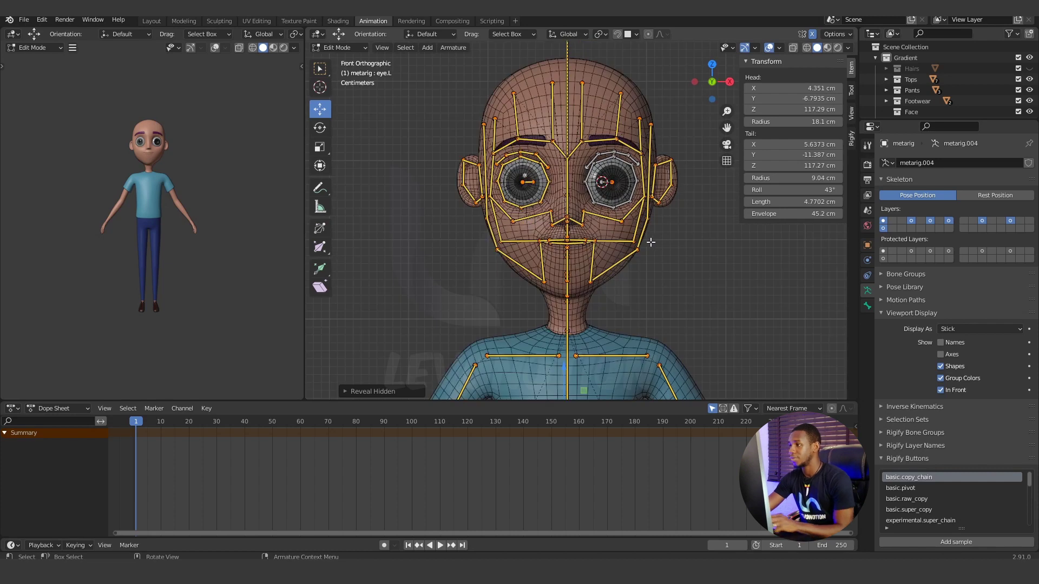
scroll(647, 241, "up", 4)
middle_click_drag(584, 234, 577, 236, "shift")
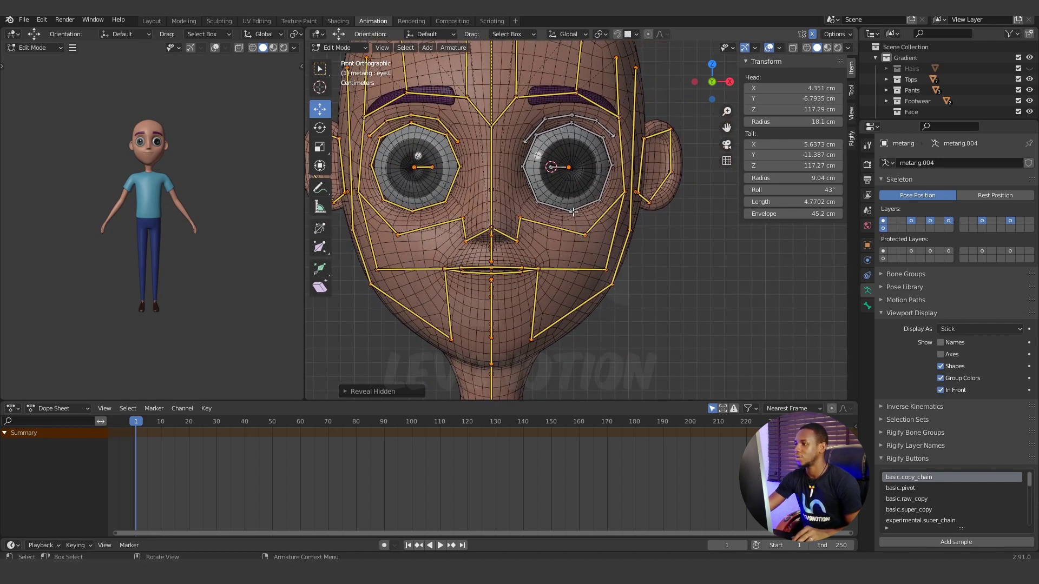
key("alt+a")
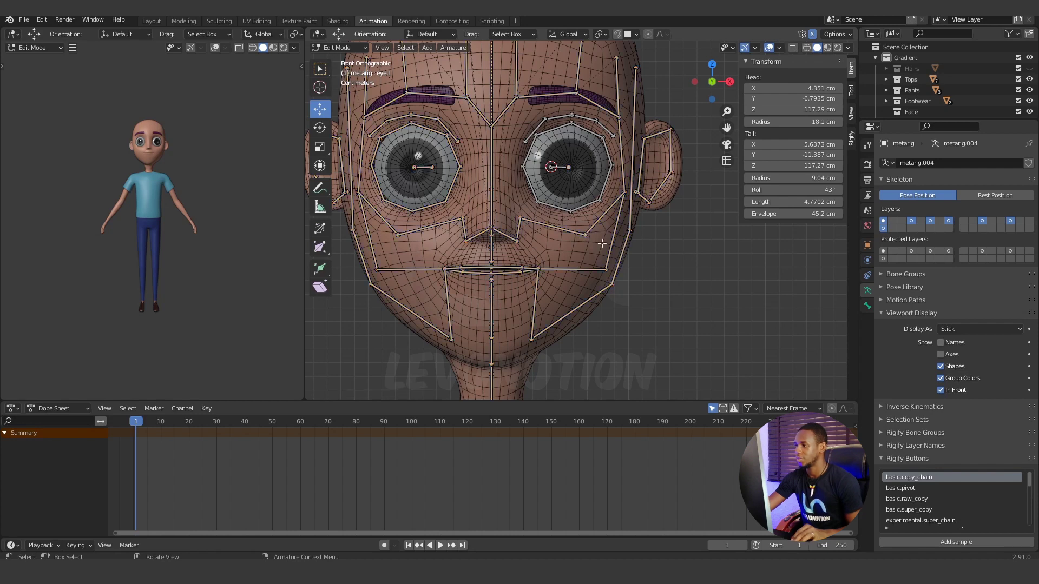
Step: Move the cheek joint below the left eye slightly toward the nose along X and slightly up along Z
key("c")
right_click(584, 235)
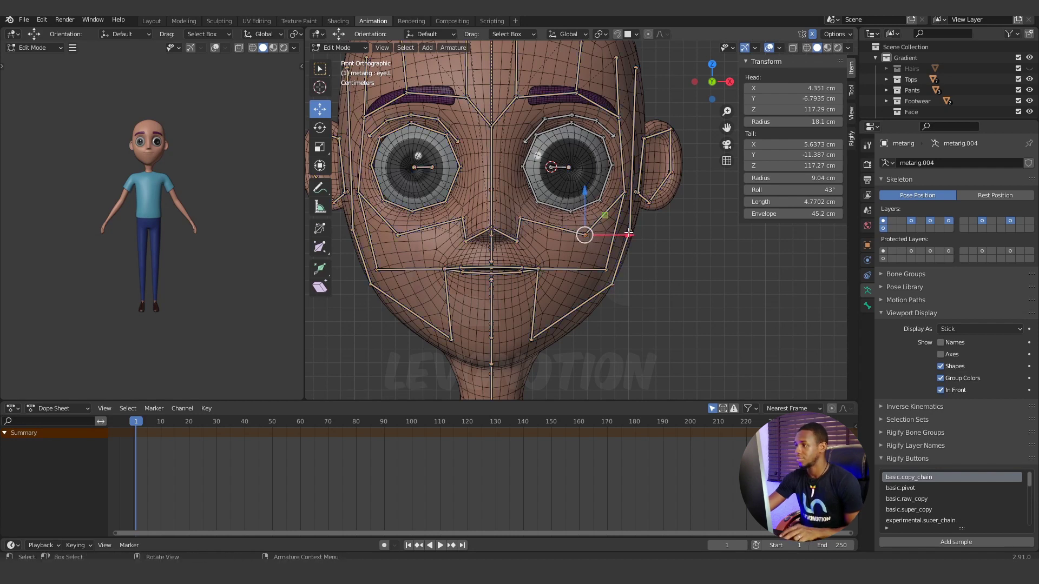
left_click_drag(627, 234, 617, 234)
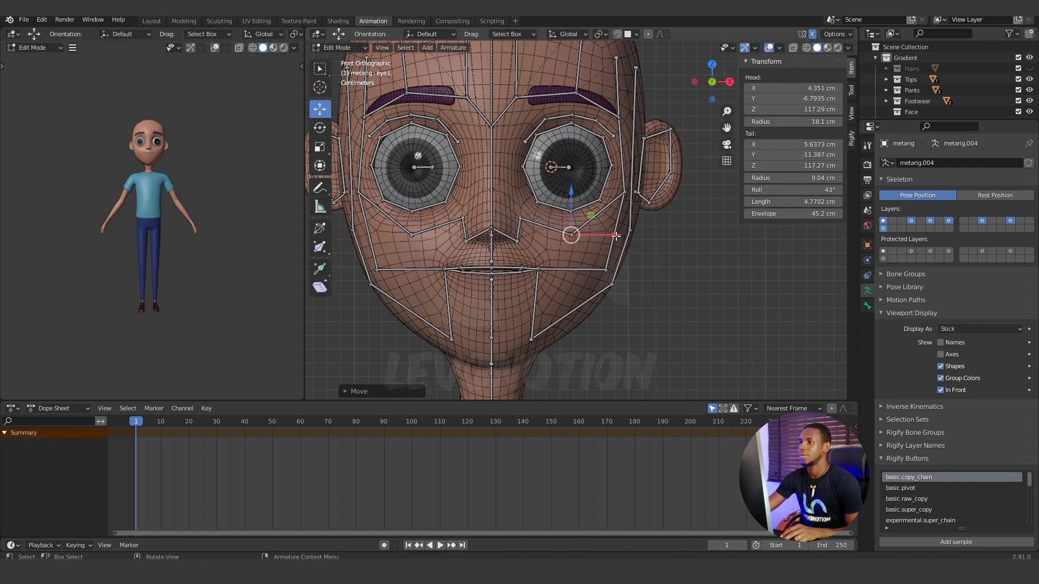
left_click_drag(614, 234, 616, 235)
left_click_drag(574, 193, 577, 181)
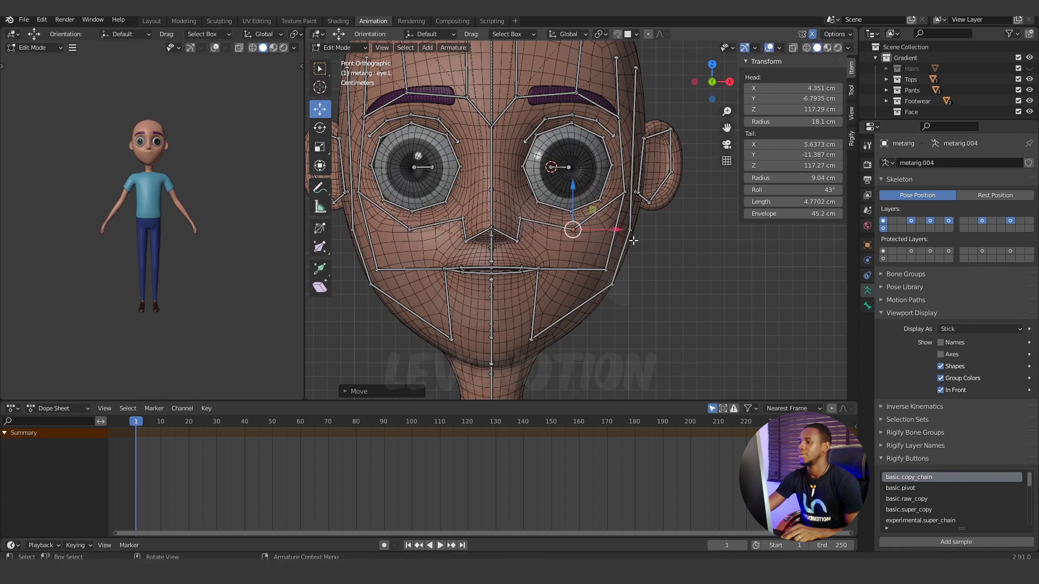
Step: Hide the Gradient_Body mesh in the viewport to expose the teeth and tongue
scroll(643, 249, "down", 4)
mouse_move(644, 250)
middle_mouse_down()
mouse_move(653, 248)
mouse_move(626, 249)
mouse_move(659, 241)
mouse_move(619, 228)
mouse_move(649, 235)
mouse_move(599, 248)
mouse_move(660, 239)
mouse_move(614, 260)
mouse_move(686, 262)
mouse_move(633, 268)
middle_mouse_up()
scroll(613, 274, "up", 3)
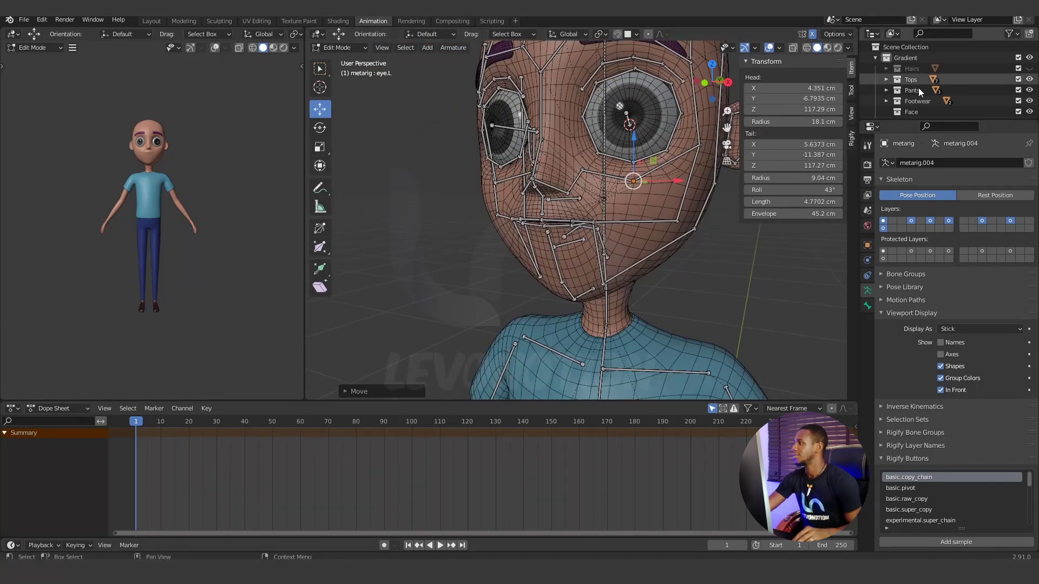
scroll(910, 94, "down", 2)
scroll(912, 94, "down", 5)
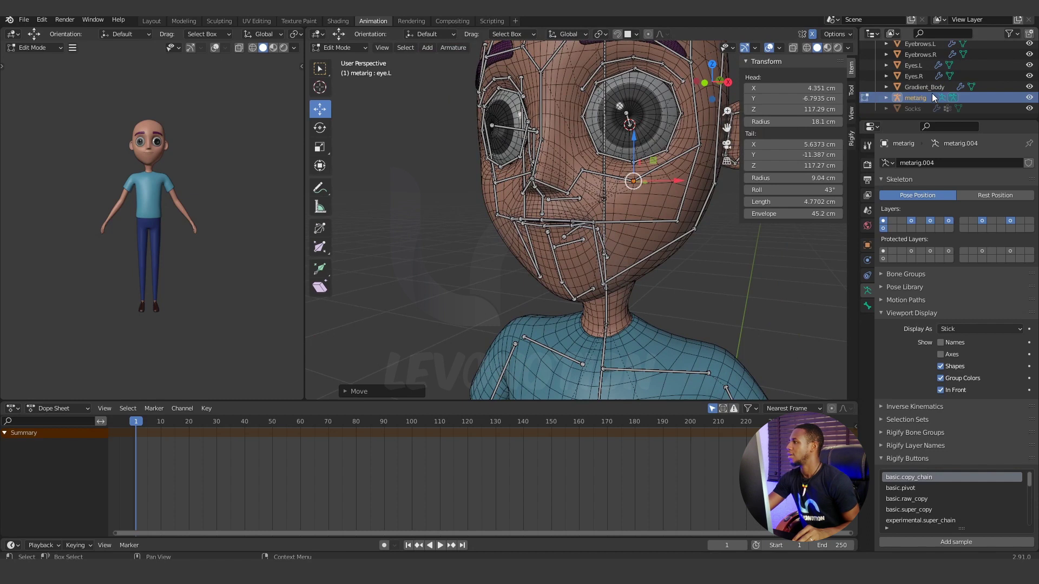
left_click(1028, 88)
Step: Select the upper teeth bone, the three tongue bones and the lower teeth bone, and hide all unselected bones
middle_click_drag(644, 227, 589, 225)
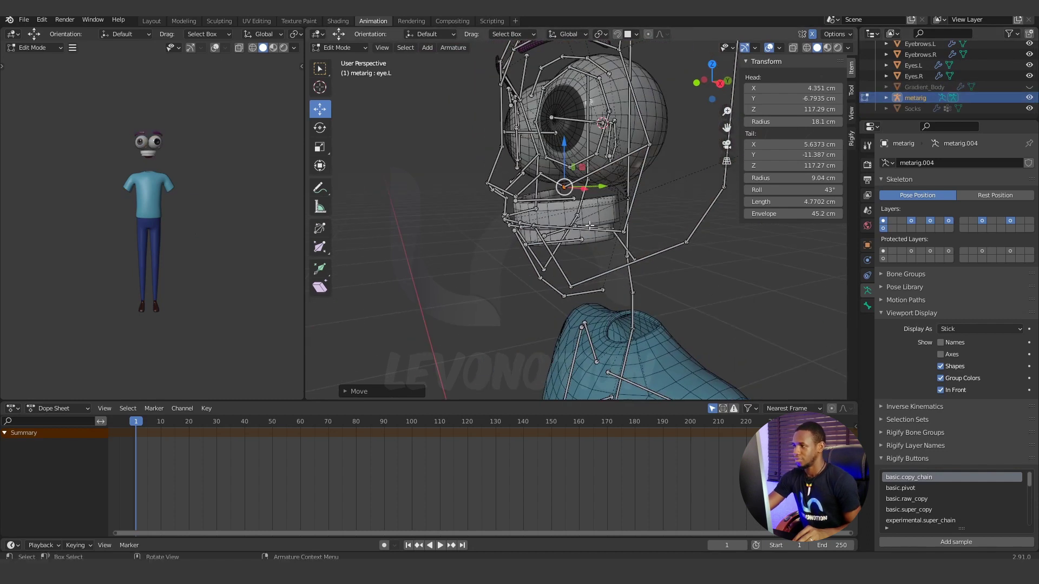
scroll(589, 225, "up", 3)
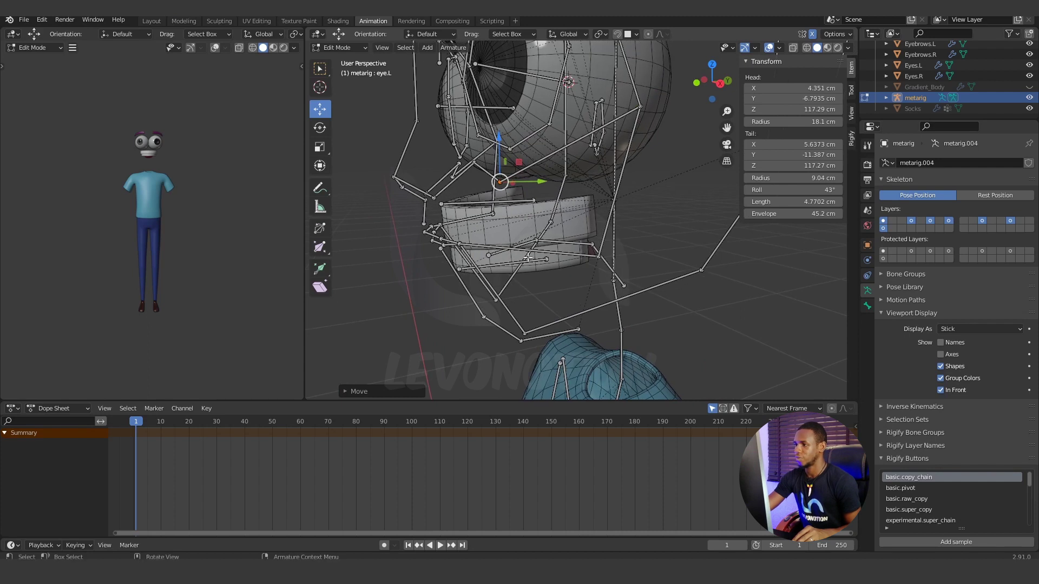
middle_click_drag(527, 258, 510, 247)
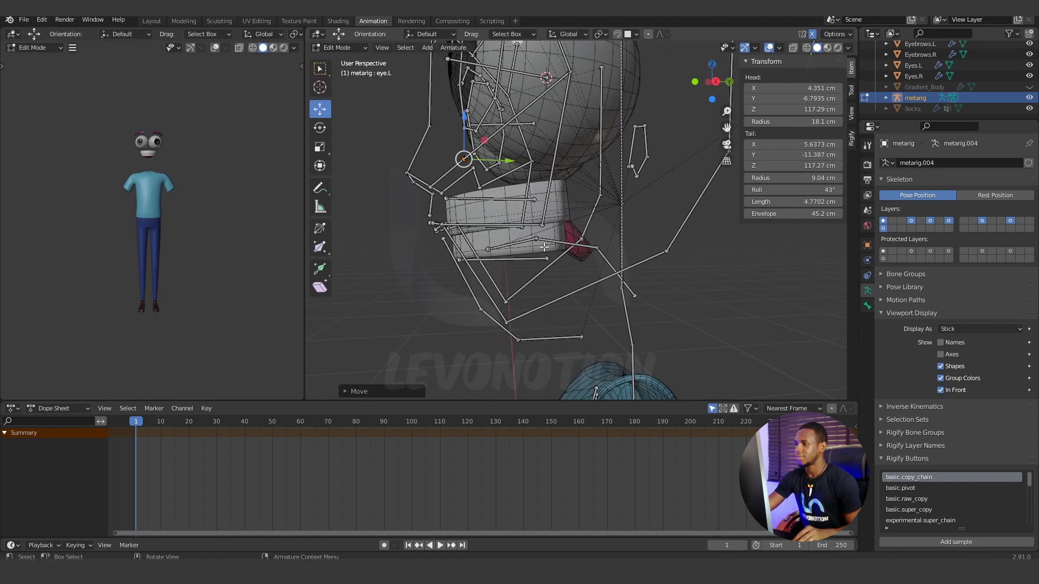
left_click(507, 199)
middle_click_drag(565, 252, 541, 252)
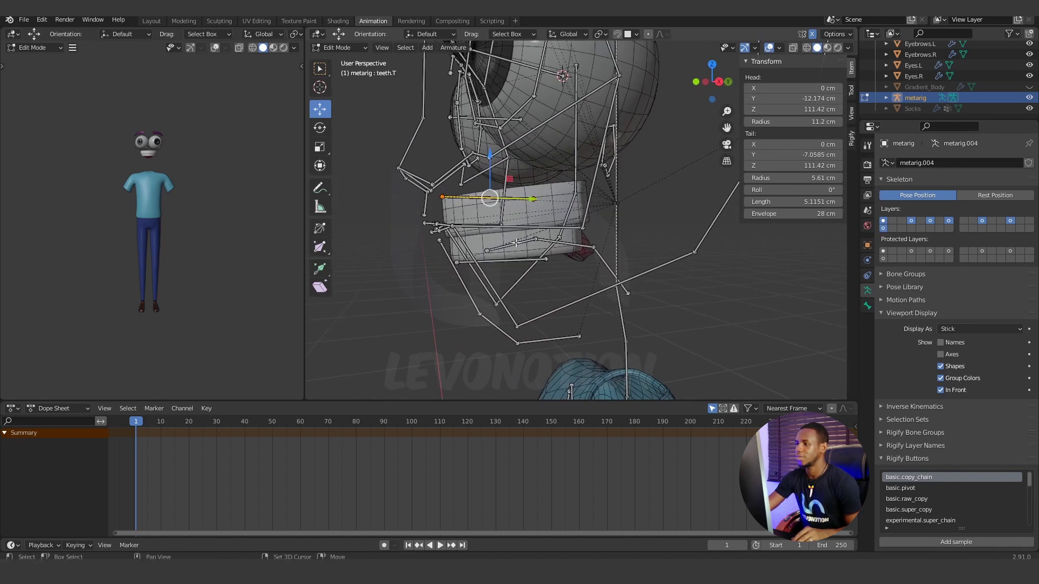
left_click(515, 243, "shift")
left_click(571, 244, "shift")
left_click(604, 263, "shift")
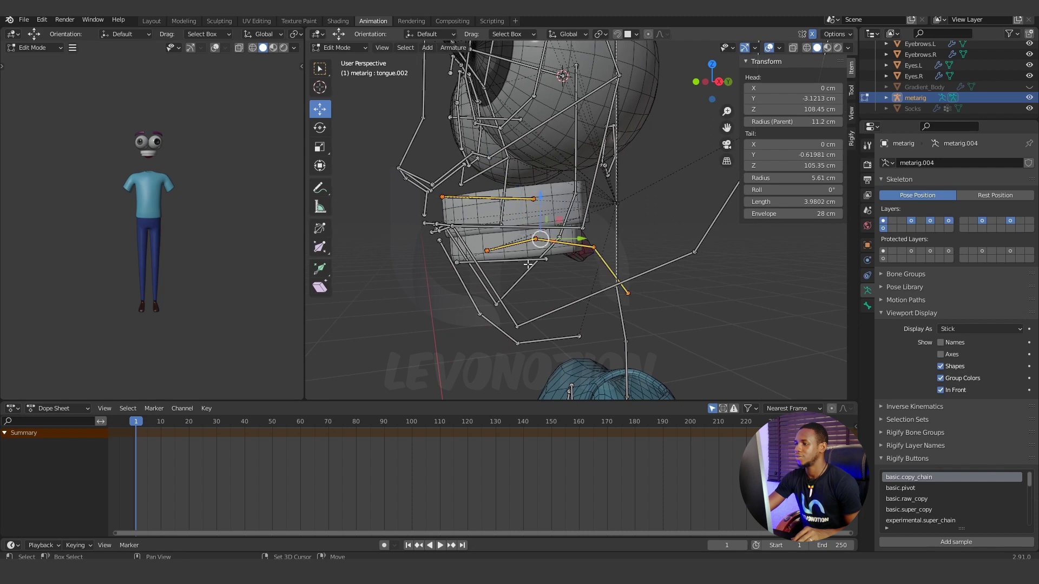
left_click(514, 262, "shift")
middle_click_drag(514, 262, 518, 220)
key("shift+h")
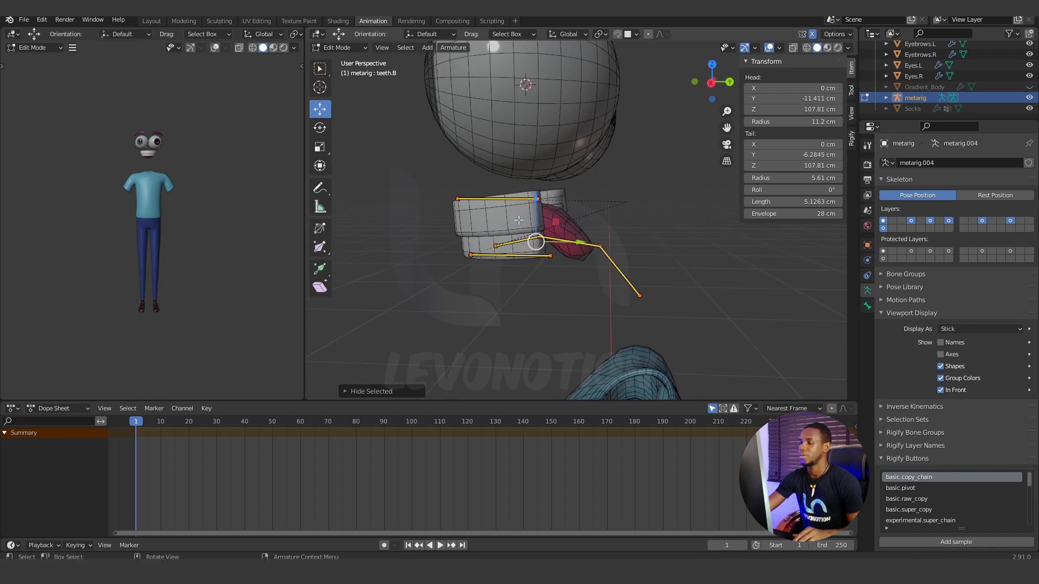
Step: Select the upper teeth bone, teeth.T, and view it in right orthographic view
left_click(499, 198)
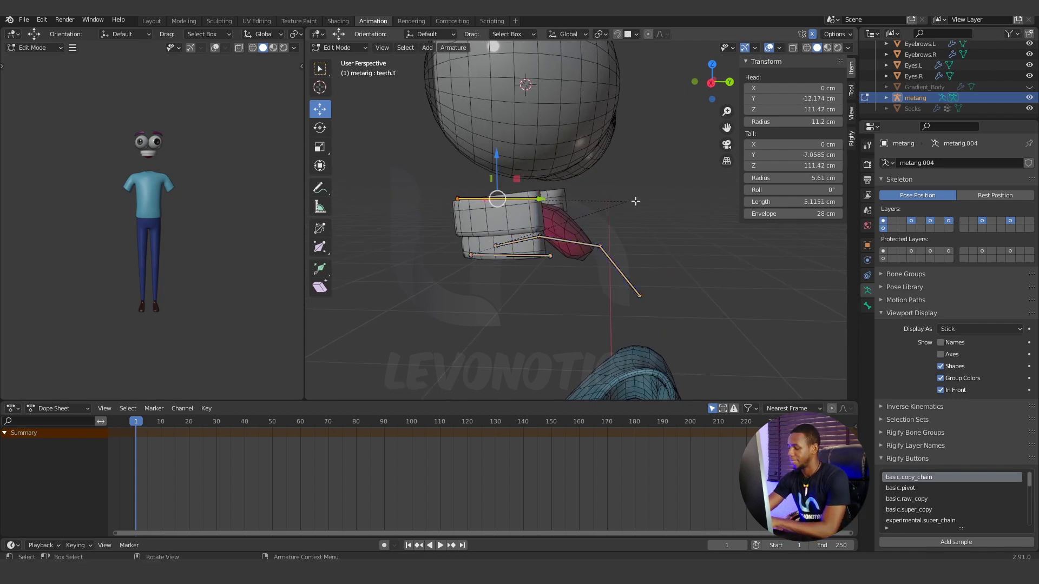
key("KP_3")
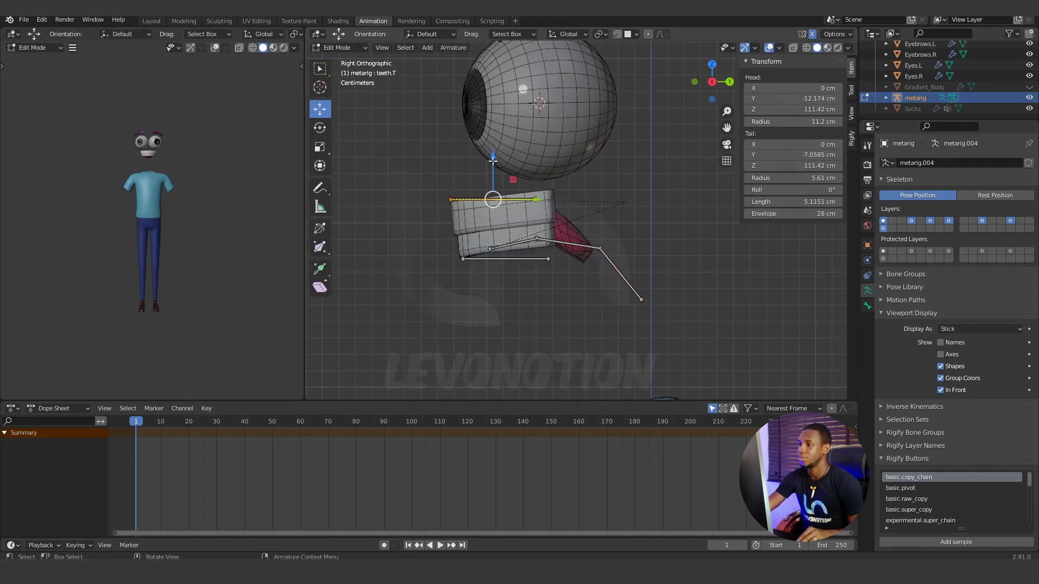